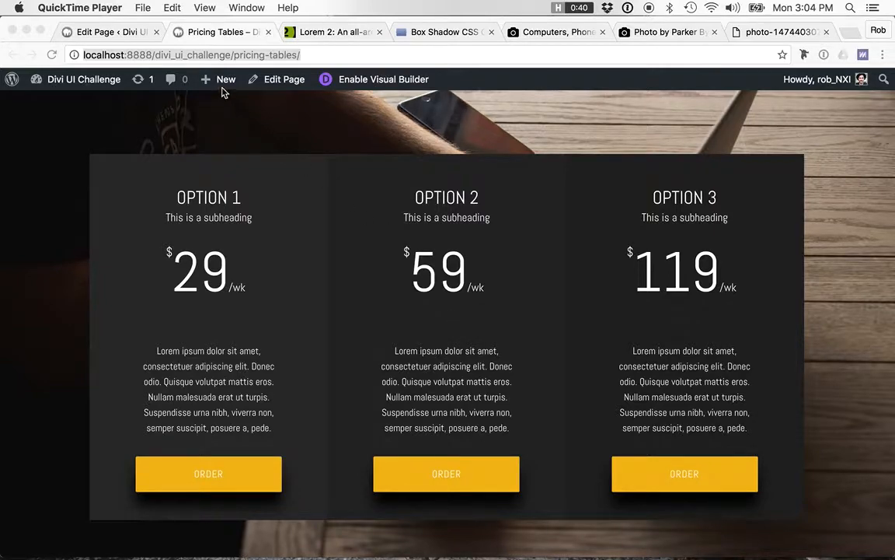
# - Create a new WordPress page and switch it to the Divi Builder
pyautogui.click(303, 128)
pyautogui.moveTo(223, 81)
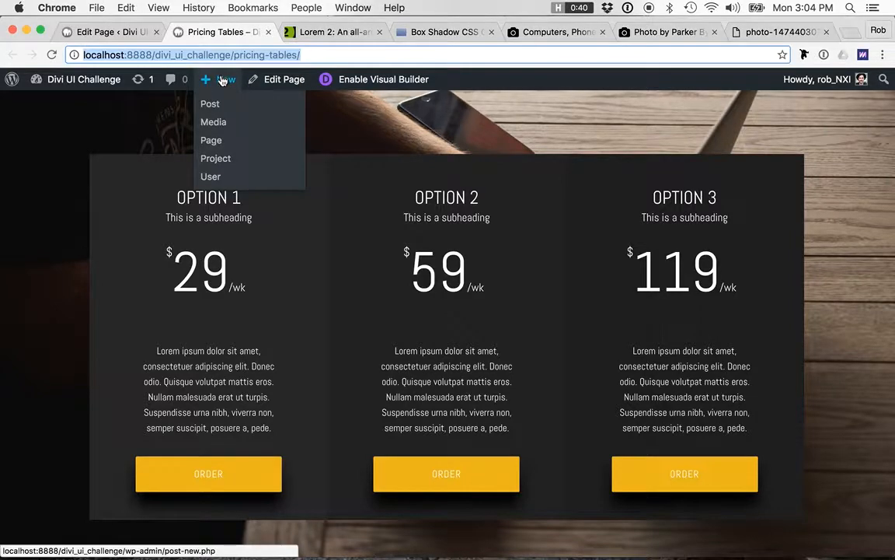
pyautogui.click(210, 139)
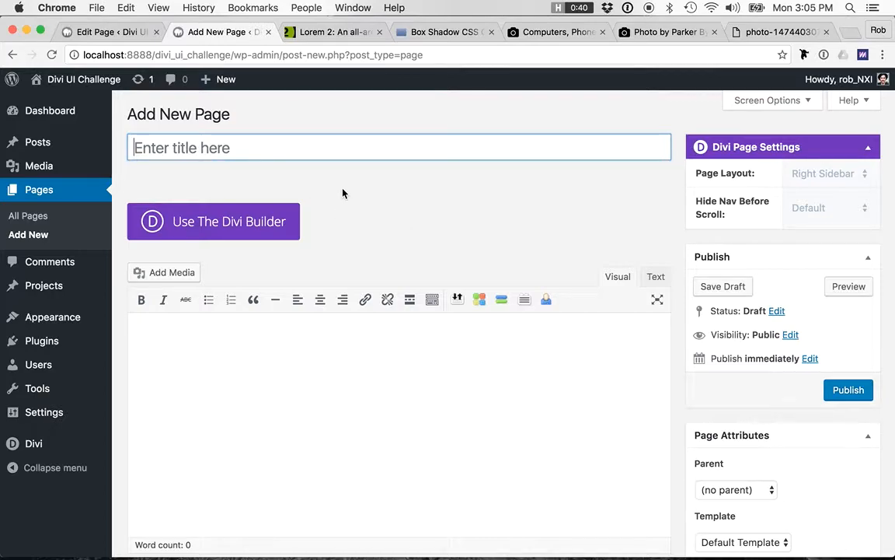
pyautogui.click(236, 230)
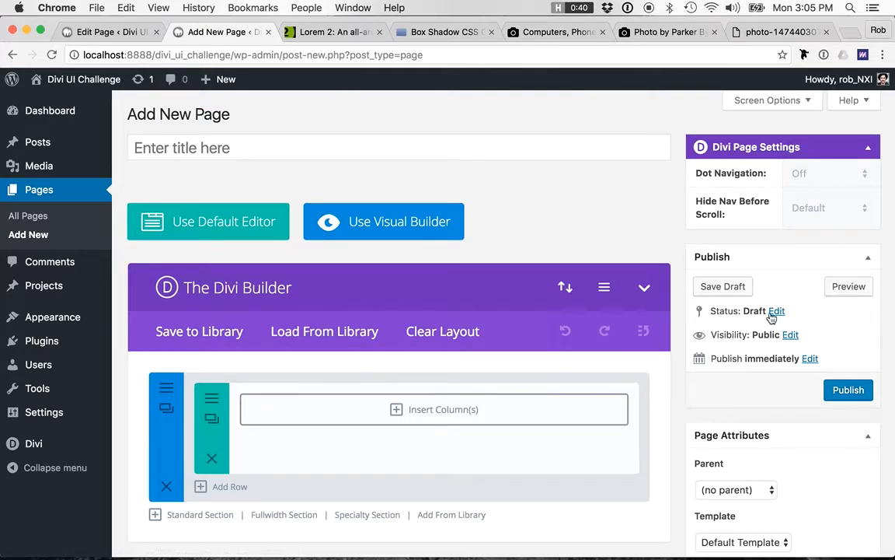
# - Set the new page's template to Blank Page and preview the empty page
pyautogui.click(855, 287)
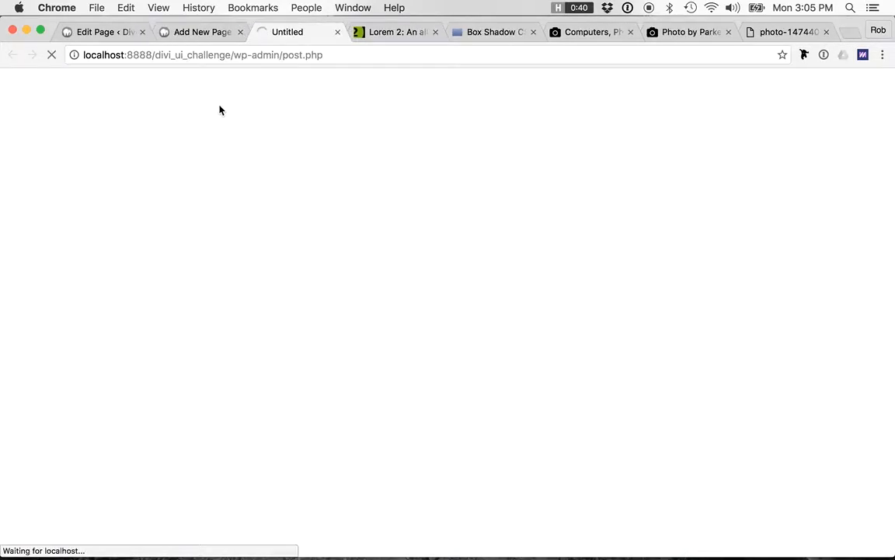
pyautogui.click(204, 32)
pyautogui.scroll(-3, 747, 349)
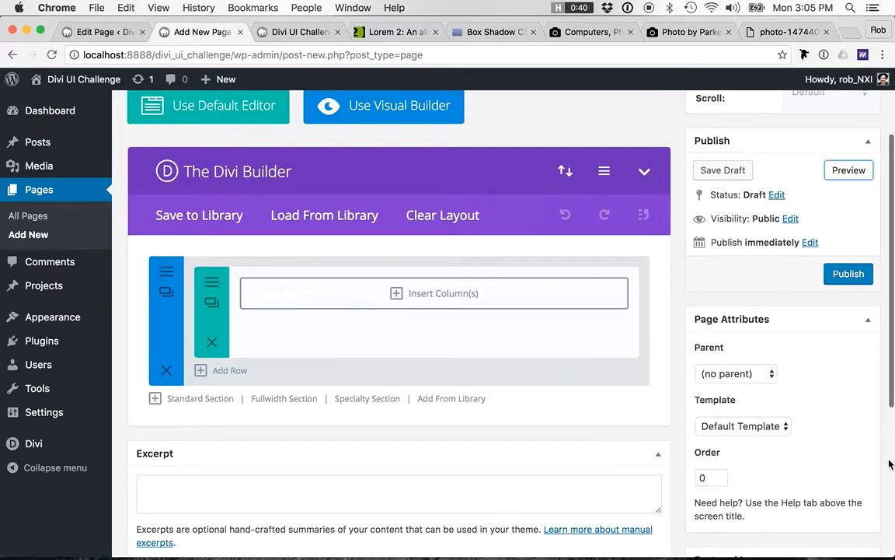
pyautogui.click(744, 426)
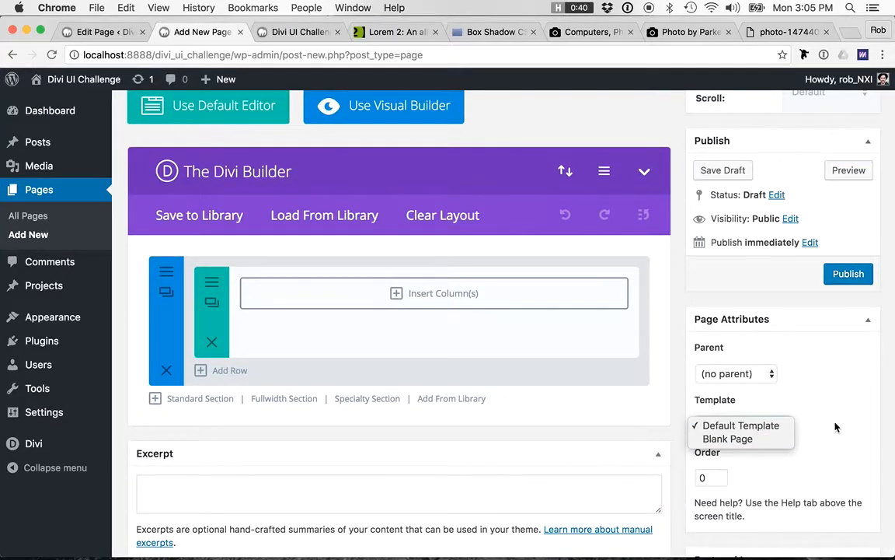
pyautogui.click(758, 439)
pyautogui.click(849, 170)
pyautogui.click(271, 32)
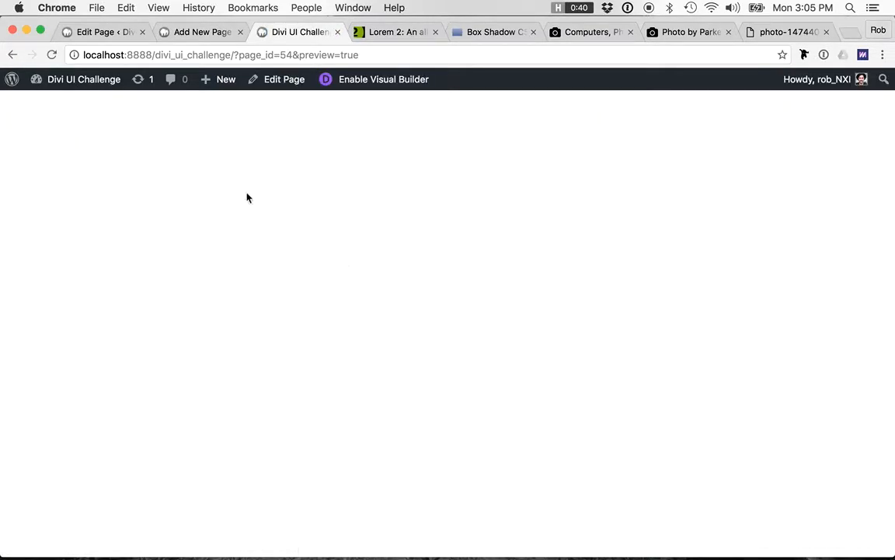
pyautogui.click(199, 32)
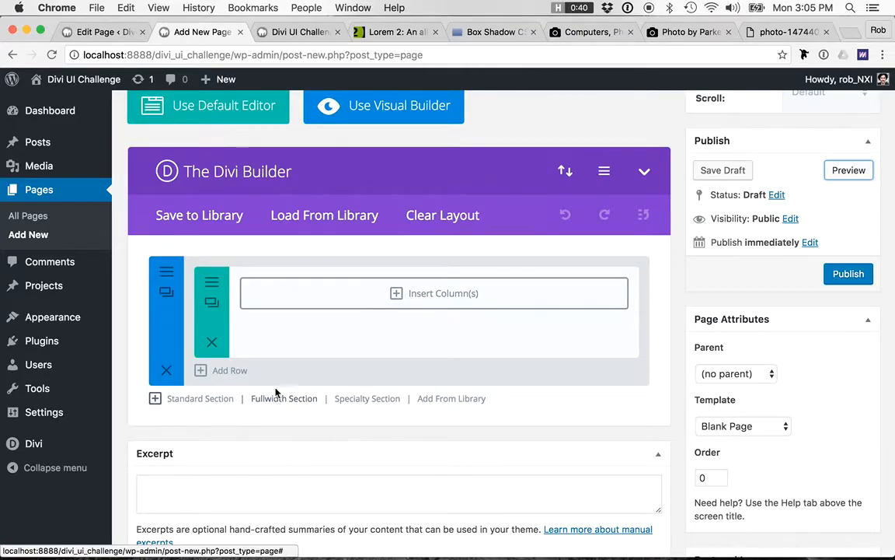
# - Insert a single full-width column into the section's empty row
pyautogui.scroll(2, 268, 366)
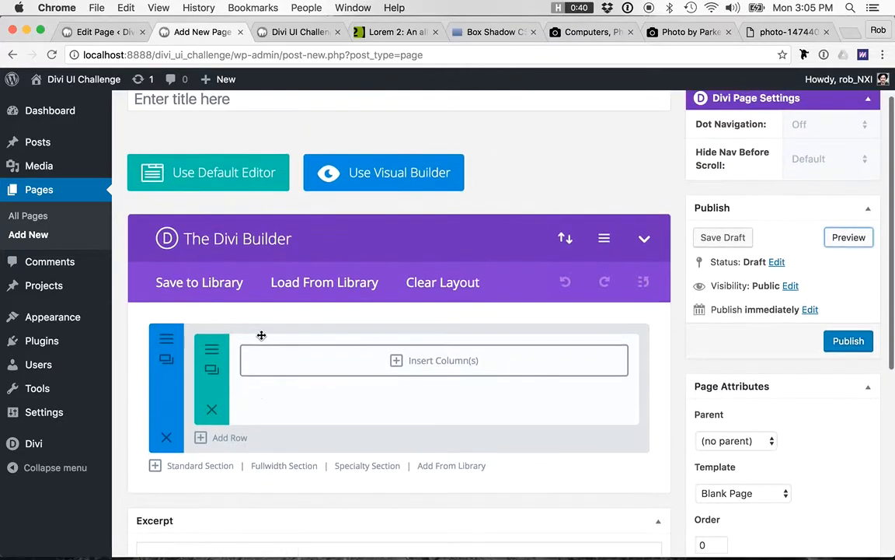
pyautogui.click(466, 368)
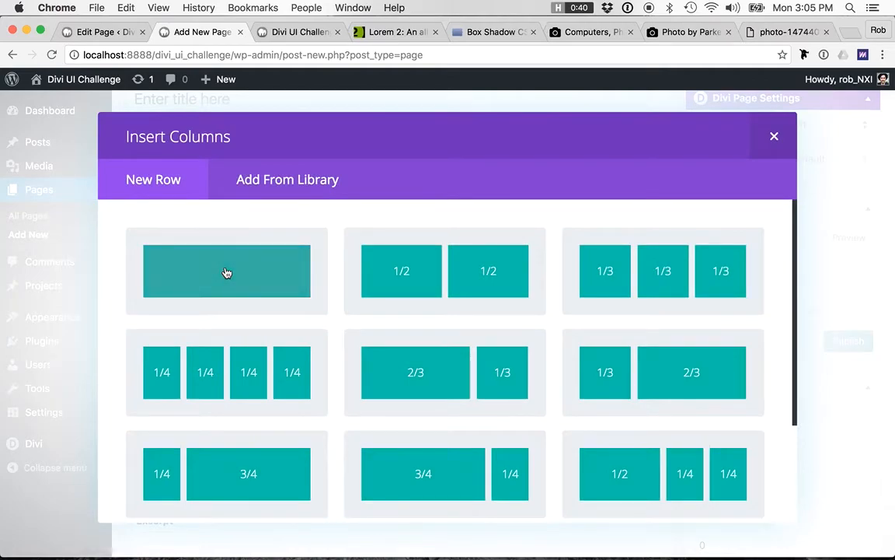
pyautogui.click(226, 271)
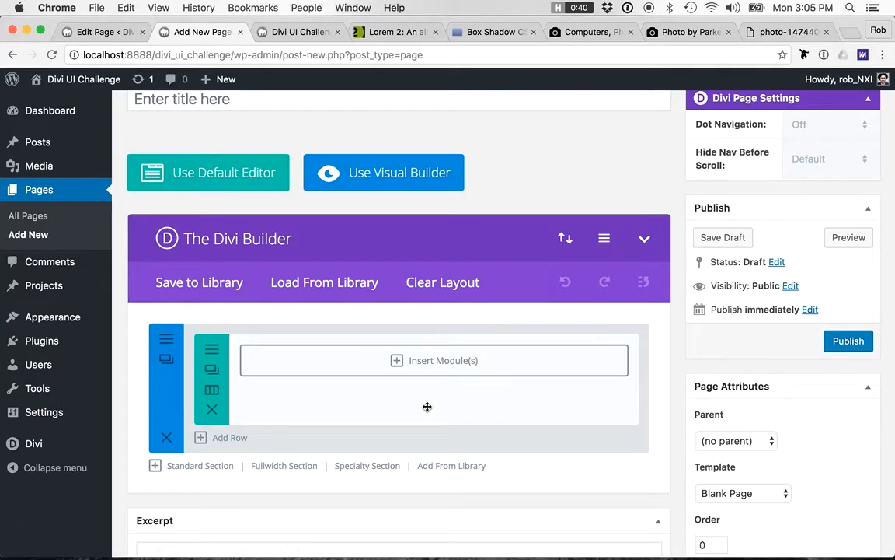
# - Insert a Pricing Tables module into the full-width column
pyautogui.click(447, 365)
pyautogui.scroll(-3, 398, 311)
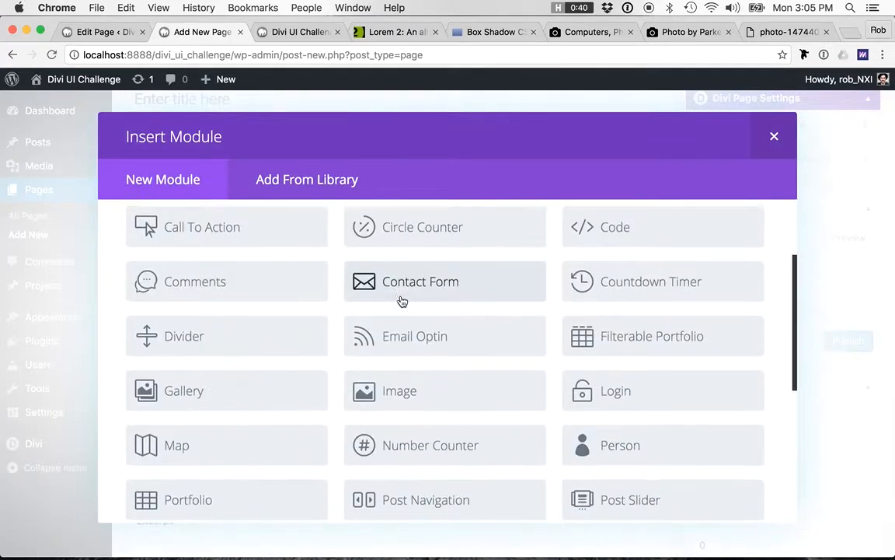
pyautogui.scroll(-3, 402, 310)
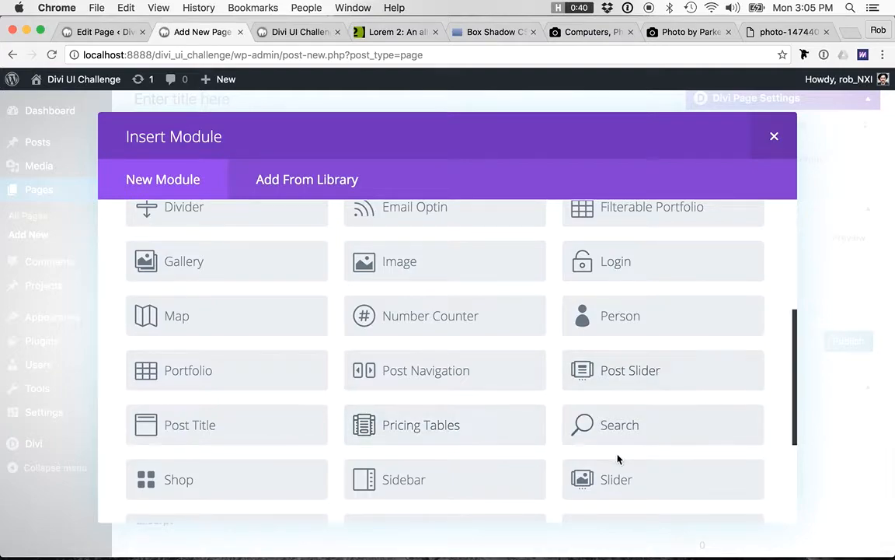
pyautogui.click(520, 413)
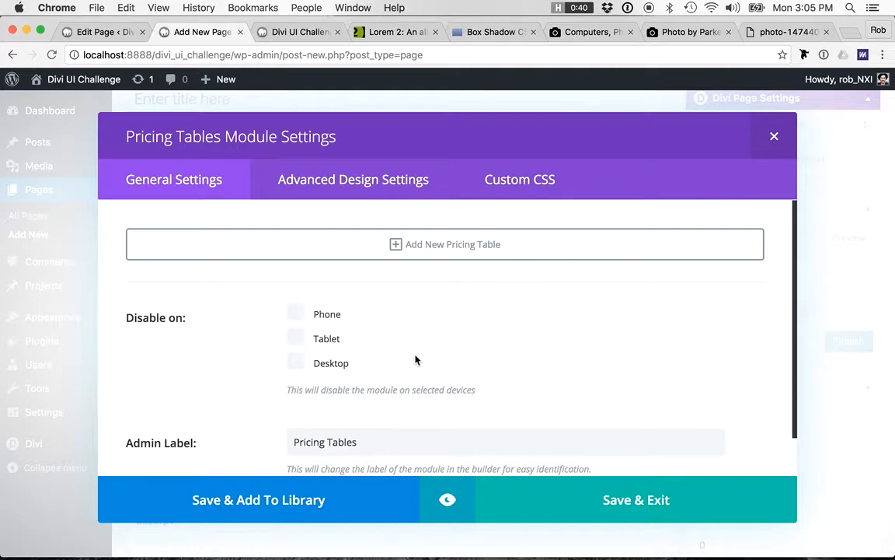
# - Examine the general and advanced design options of the Pricing Tables module
pyautogui.scroll(-2, 410, 346)
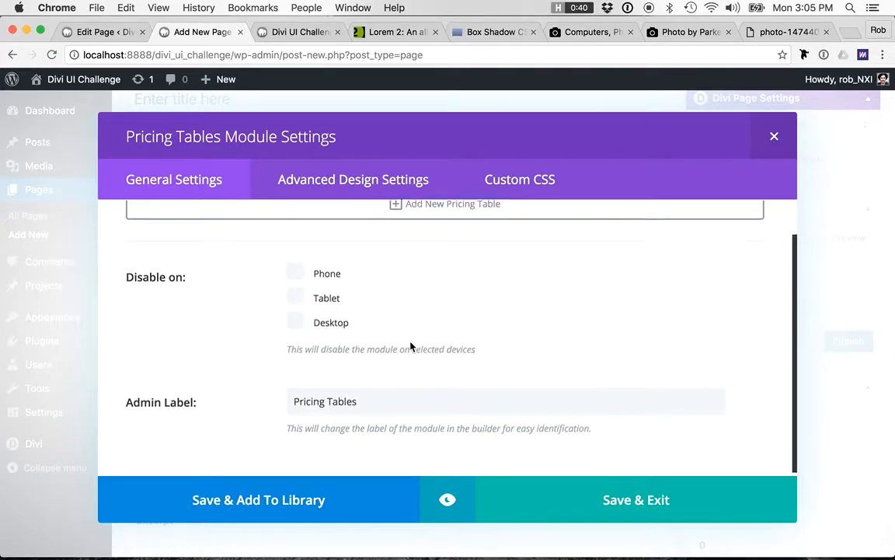
pyautogui.scroll(2, 409, 346)
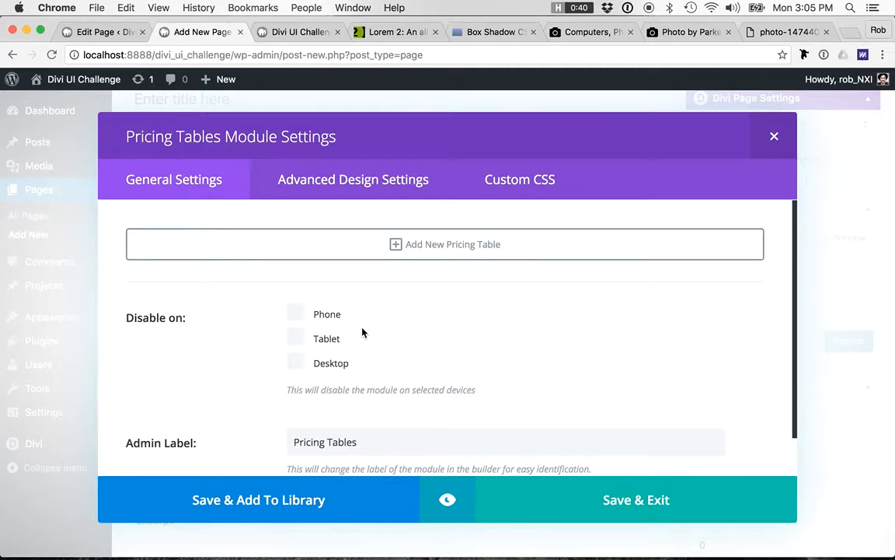
pyautogui.click(365, 180)
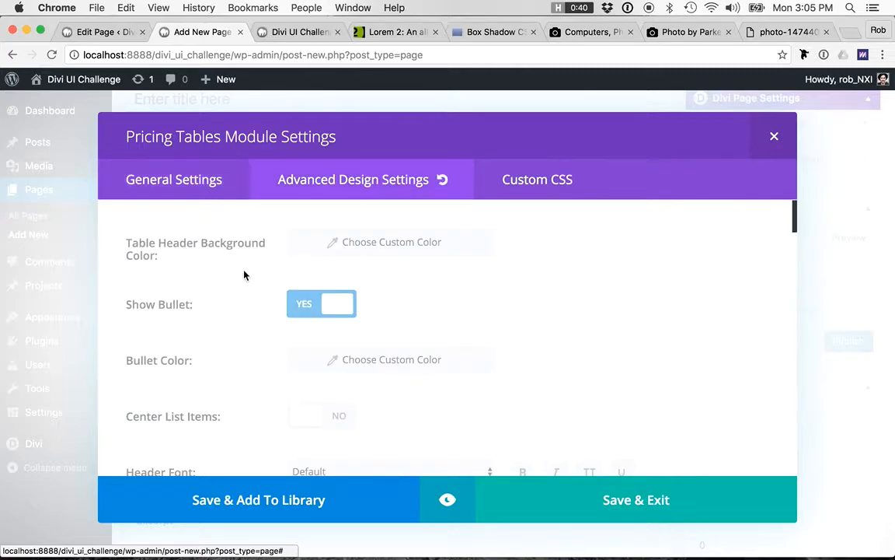
pyautogui.scroll(-5, 246, 273)
pyautogui.scroll(-5, 300, 266)
pyautogui.scroll(6, 191, 349)
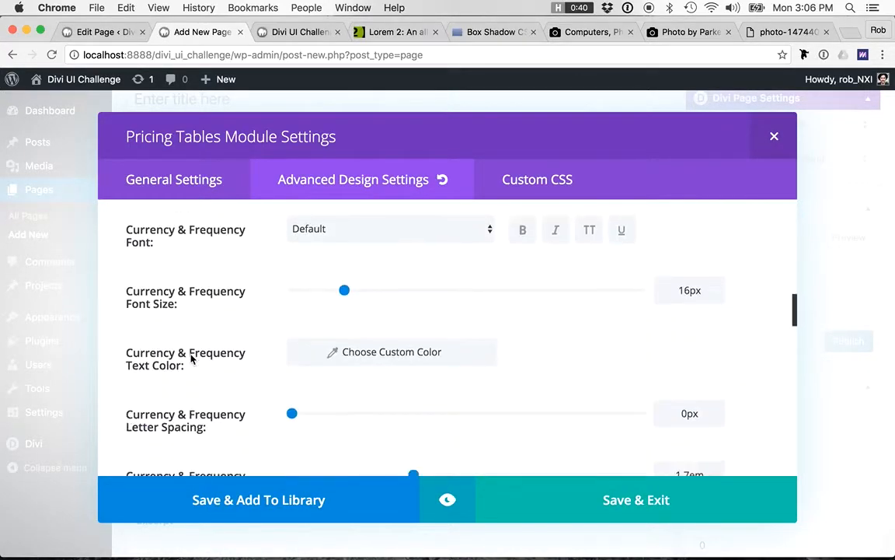
# - Add a new pricing table to the module, look through its own advanced design options and save it
pyautogui.click(176, 178)
pyautogui.click(451, 245)
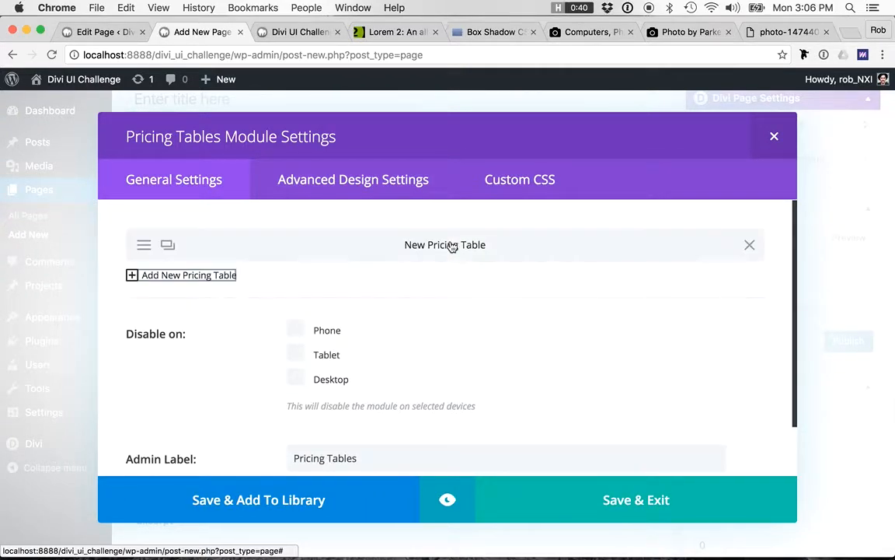
pyautogui.click(451, 243)
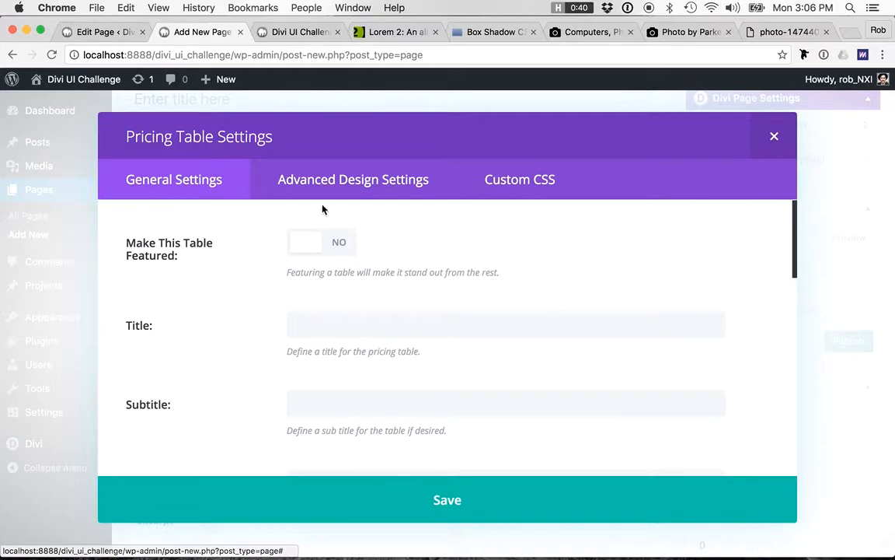
pyautogui.click(369, 189)
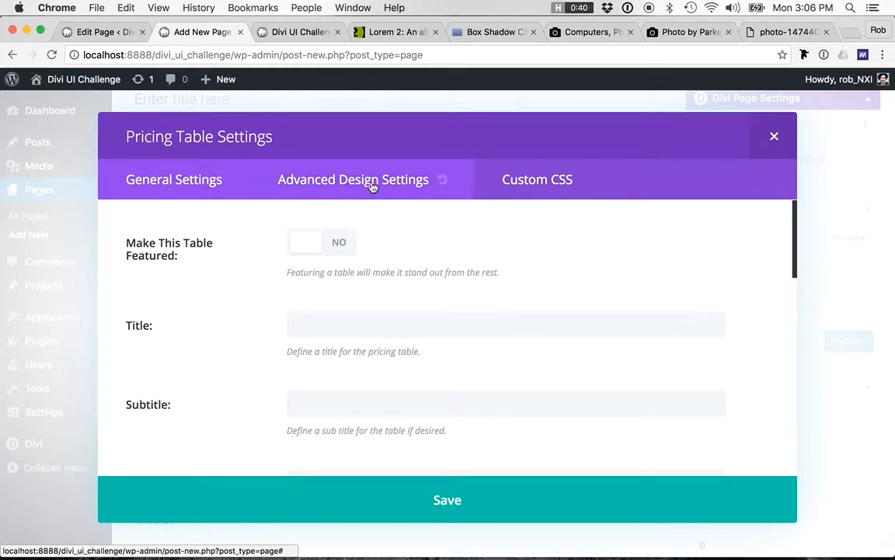
pyautogui.scroll(-1, 402, 307)
pyautogui.scroll(-10, 402, 307)
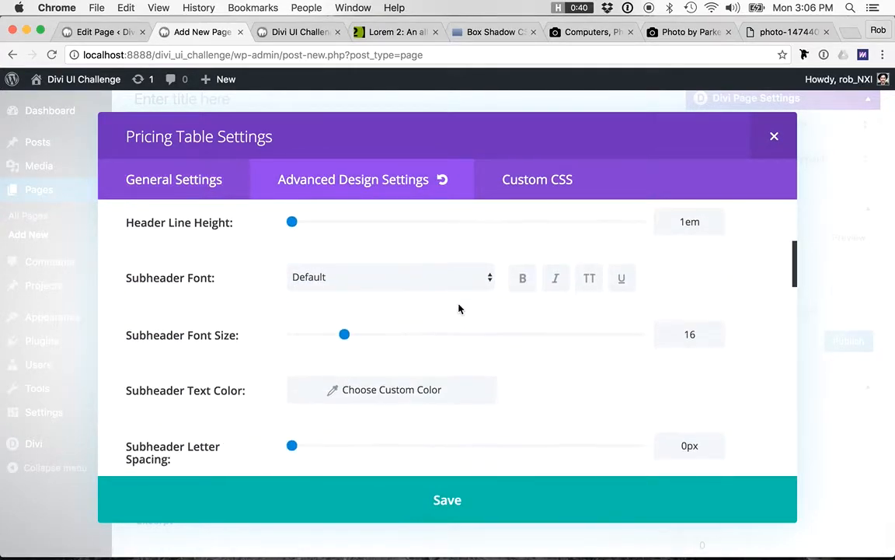
pyautogui.scroll(10, 458, 310)
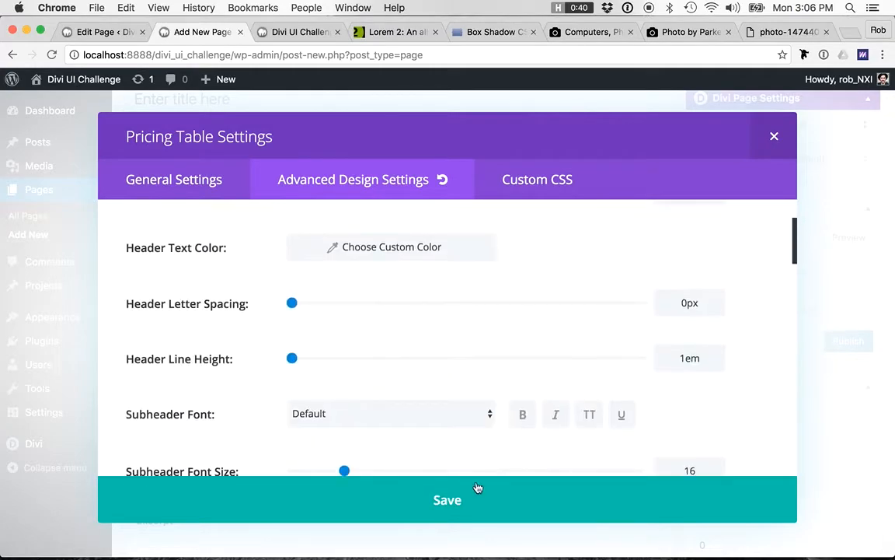
pyautogui.click(432, 490)
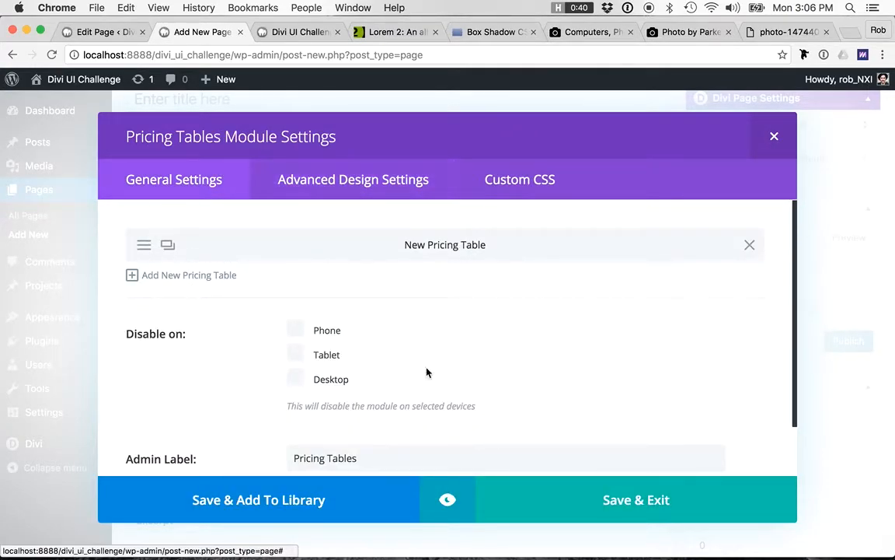
# - Reopen the new pricing table's settings and enter the title "Option 1" and the subtitle "This is a subtitle"
pyautogui.click(358, 183)
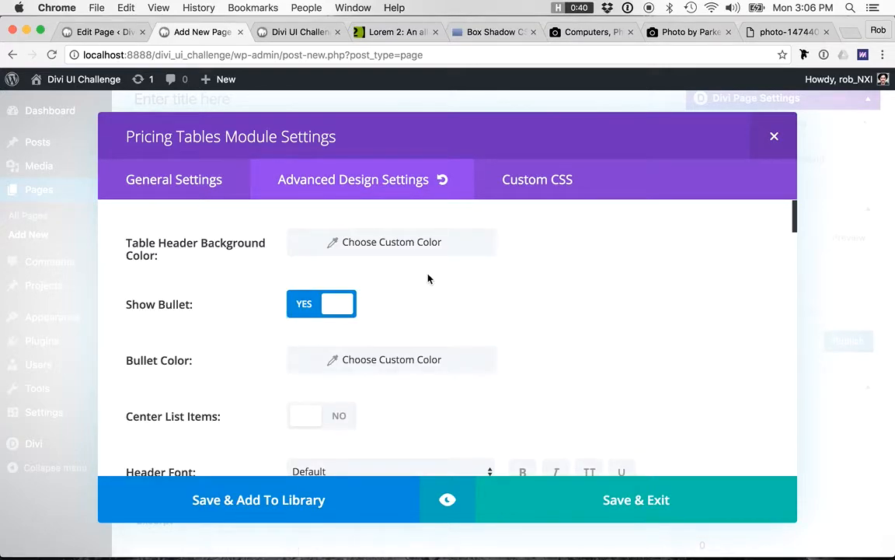
pyautogui.scroll(-1, 344, 281)
pyautogui.scroll(1, 343, 286)
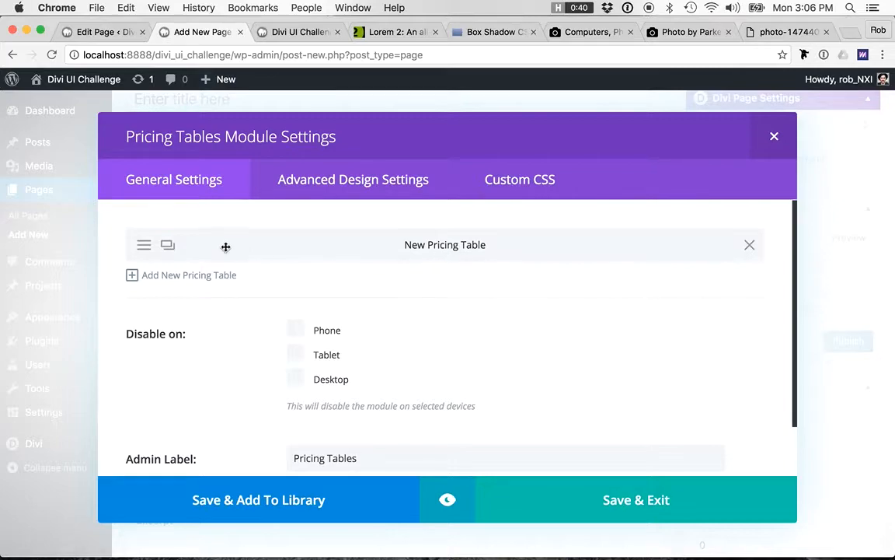
pyautogui.click(145, 247)
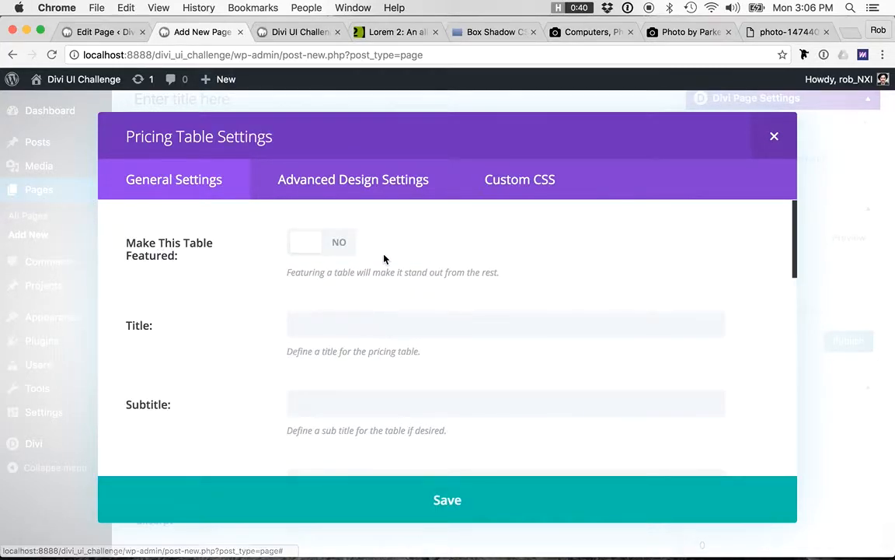
pyautogui.scroll(-1, 303, 296)
pyautogui.click(332, 307)
pyautogui.write('Option 1')
pyautogui.press('Tab')
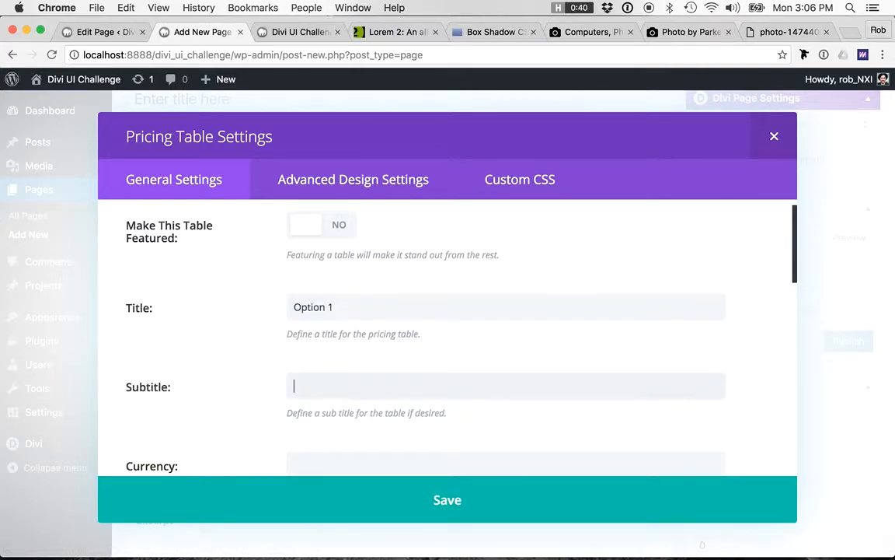
pyautogui.write('This is a subtit')
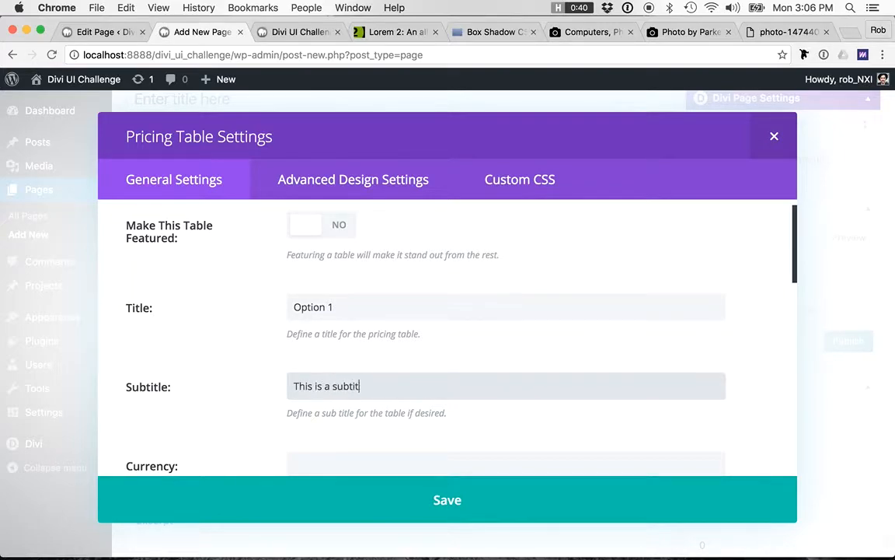
pyautogui.write('le')
# - Set the pricing table's currency to $, its payment cycle to "wk" and its price to 29
pyautogui.press('Tab')
pyautogui.scroll(-2, 395, 350)
pyautogui.write('$')
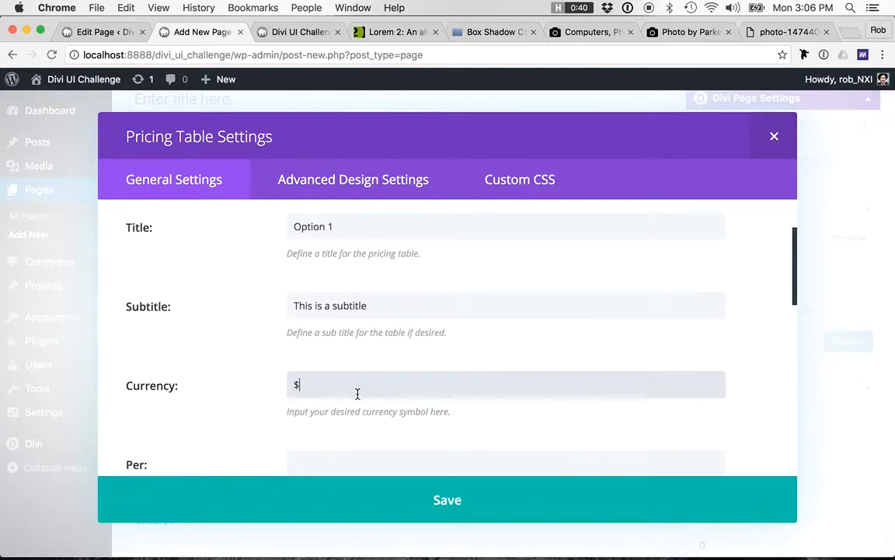
pyautogui.scroll(-2, 350, 393)
pyautogui.click(346, 407)
pyautogui.write('wk')
pyautogui.scroll(-4, 382, 292)
pyautogui.click(376, 297)
pyautogui.write('29')
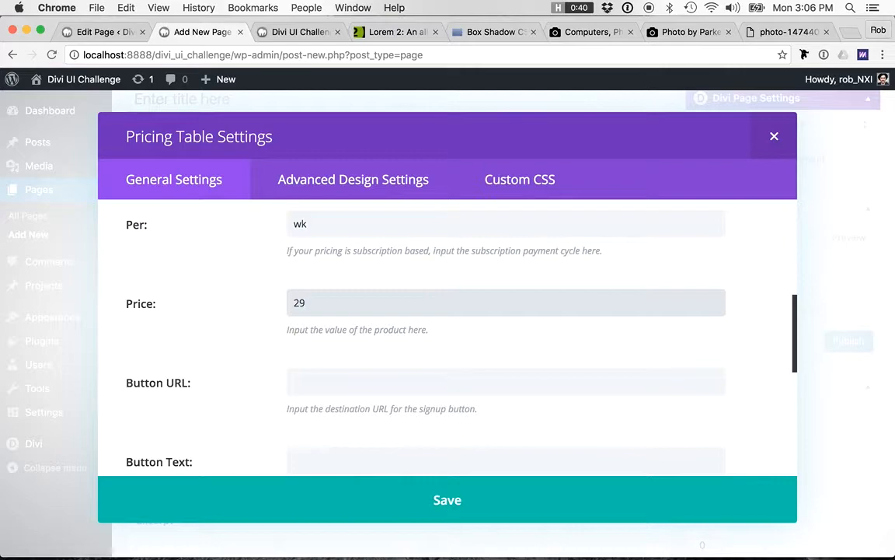
# - Set the pricing table's button URL to # and its button text to "Order Now"
pyautogui.press('Tab')
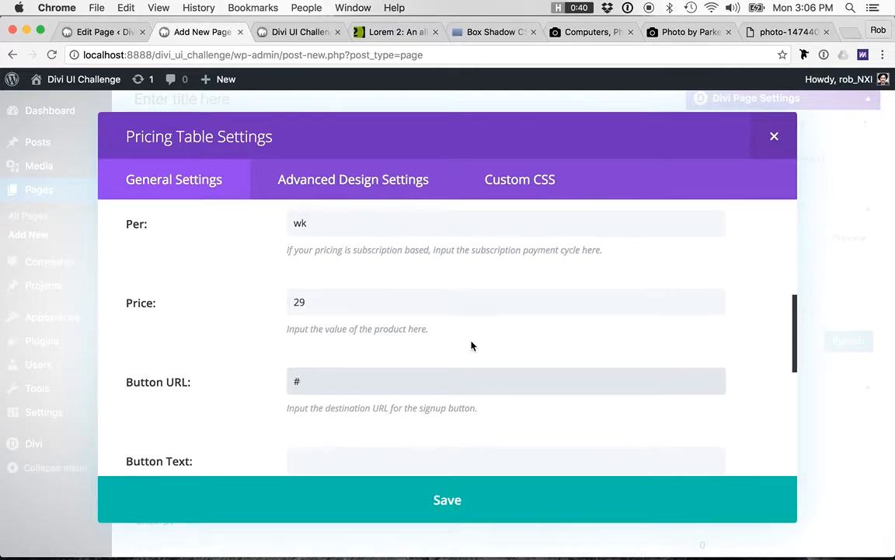
pyautogui.scroll(-3, 389, 380)
pyautogui.click(342, 379)
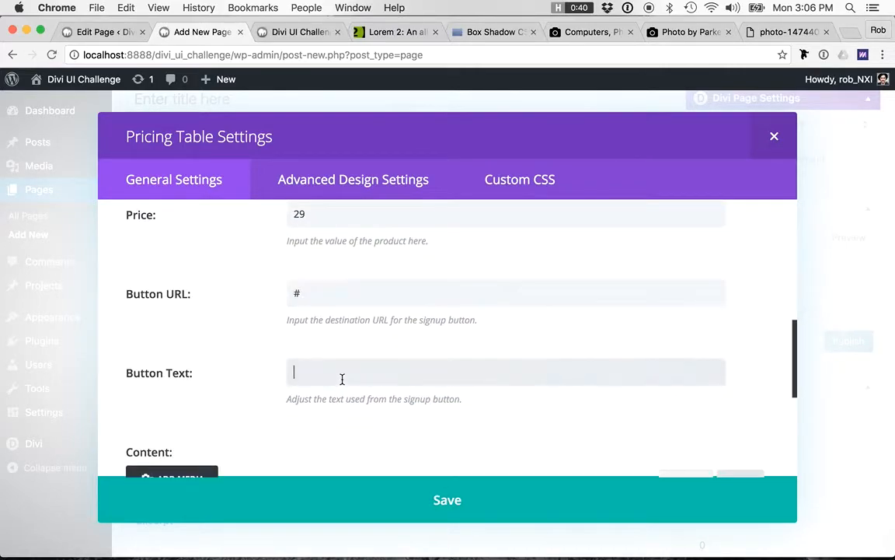
pyautogui.write('Odrede')
pyautogui.press('BackSpace')
pyautogui.press('BackSpace')
pyautogui.press('BackSpace')
pyautogui.write('der Now')
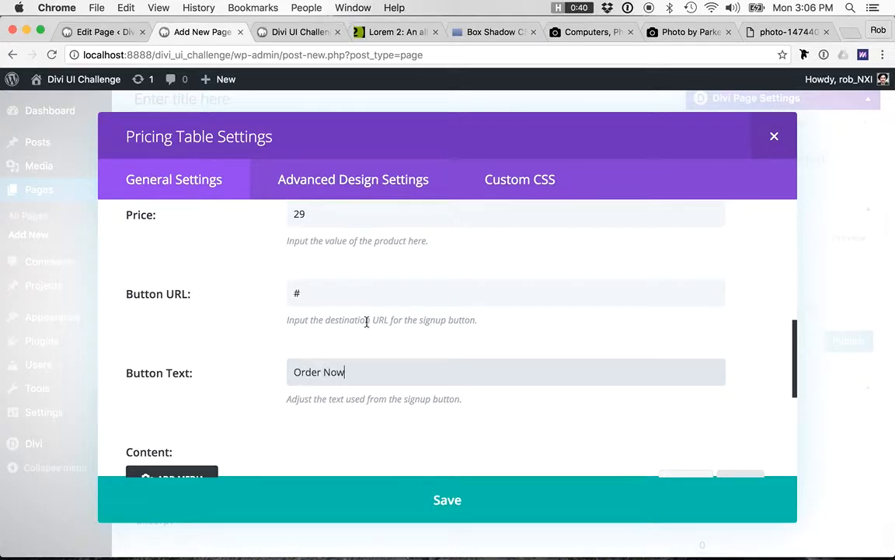
pyautogui.scroll(-5, 426, 302)
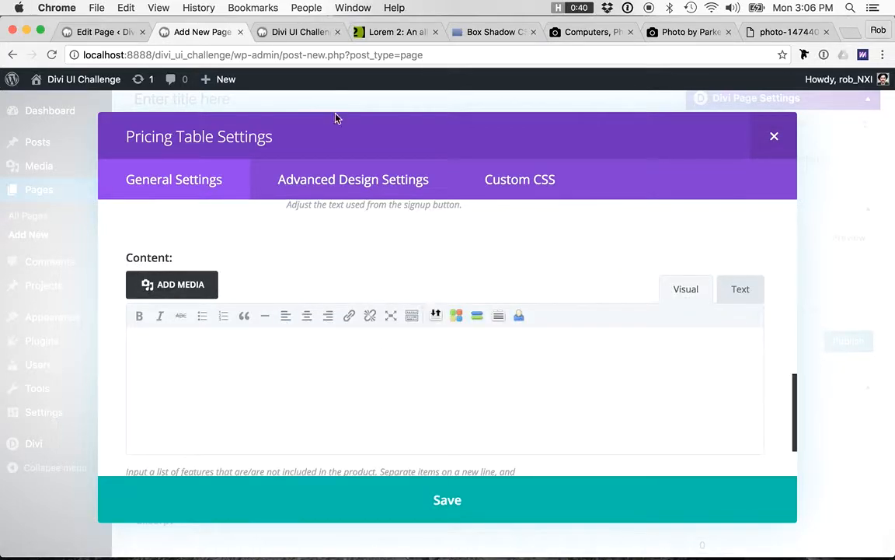
# - Copy the first short paragraph from the Lorem 2 site into the pricing table's content and save the table
pyautogui.click(397, 32)
pyautogui.moveTo(346, 300); pyautogui.dragTo(162, 264)
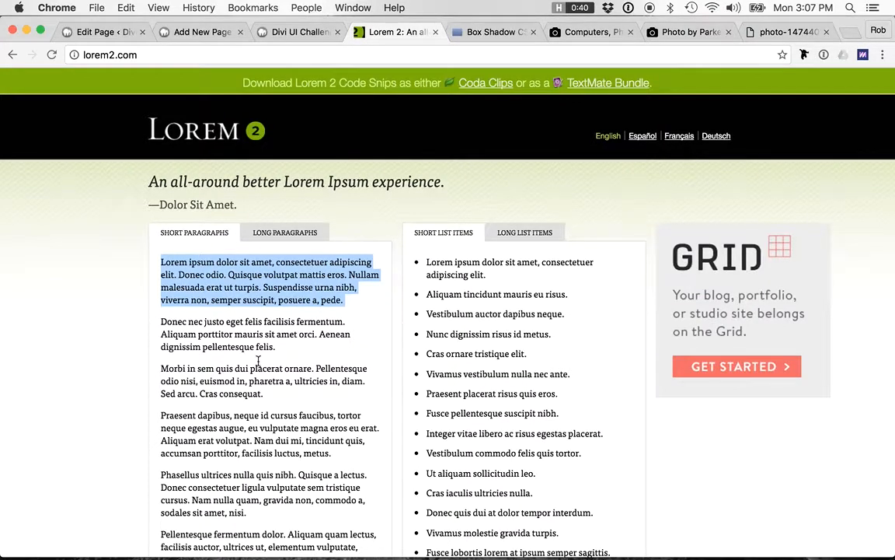
pyautogui.click(203, 32)
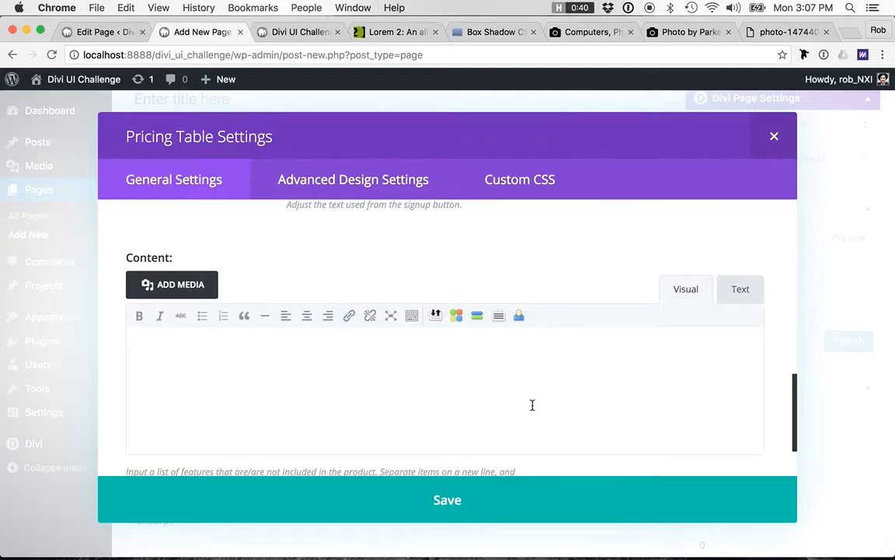
pyautogui.press('super+v')
pyautogui.scroll(-2, 398, 388)
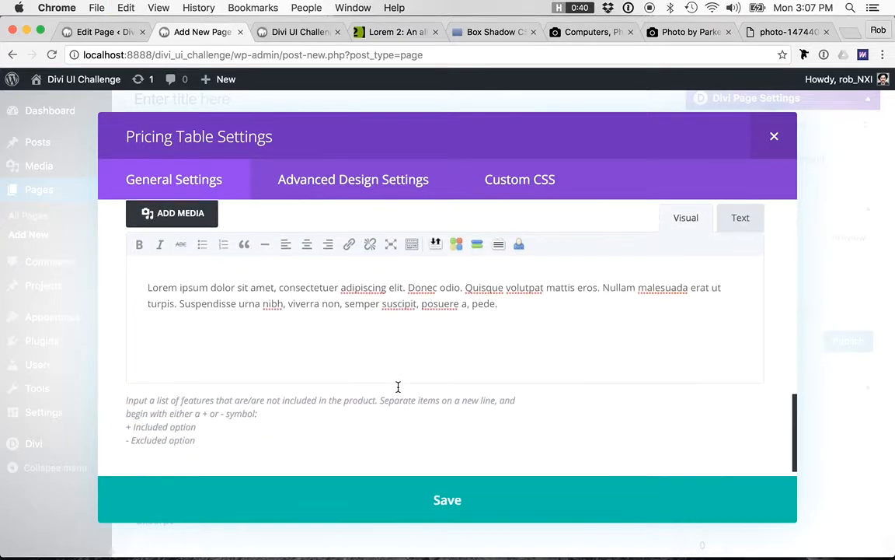
pyautogui.scroll(2, 403, 387)
pyautogui.click(445, 501)
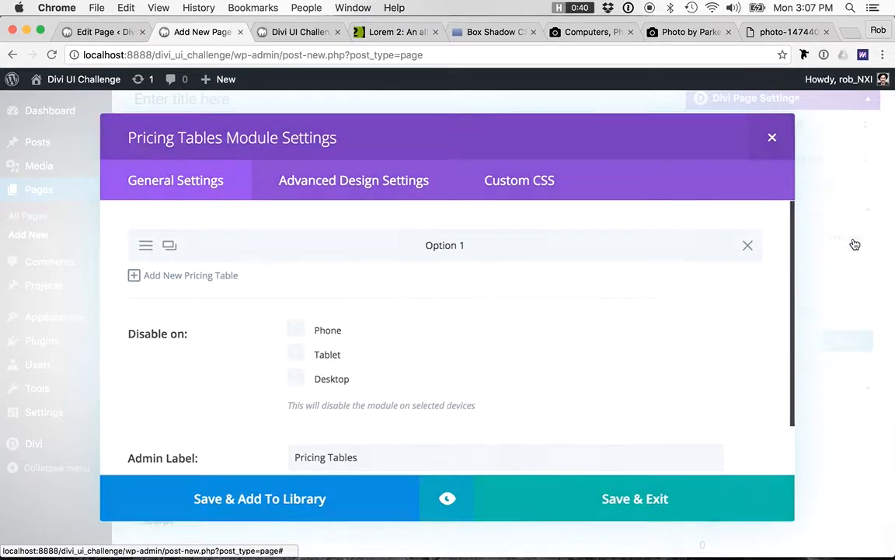
# - Preview the page with the Option 1 table, and return to the Pricing Tables module's advanced design settings
pyautogui.click(850, 237)
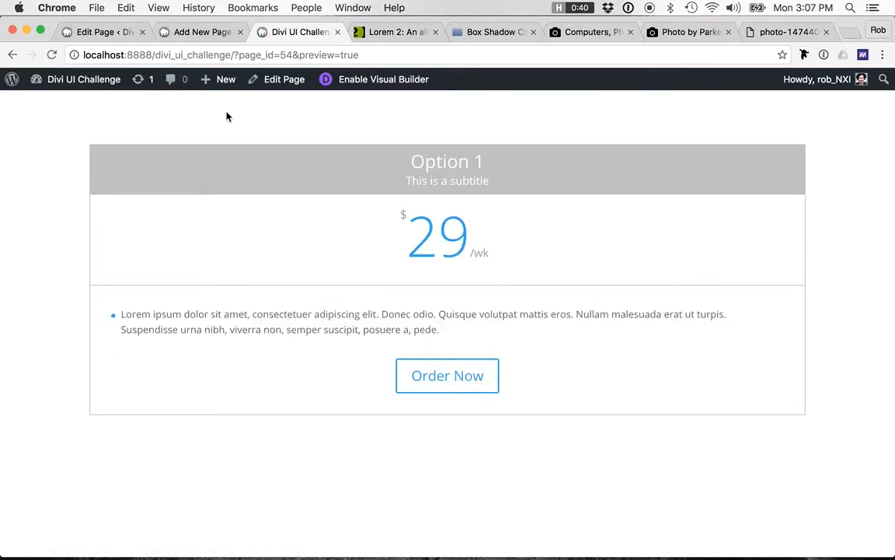
pyautogui.click(190, 32)
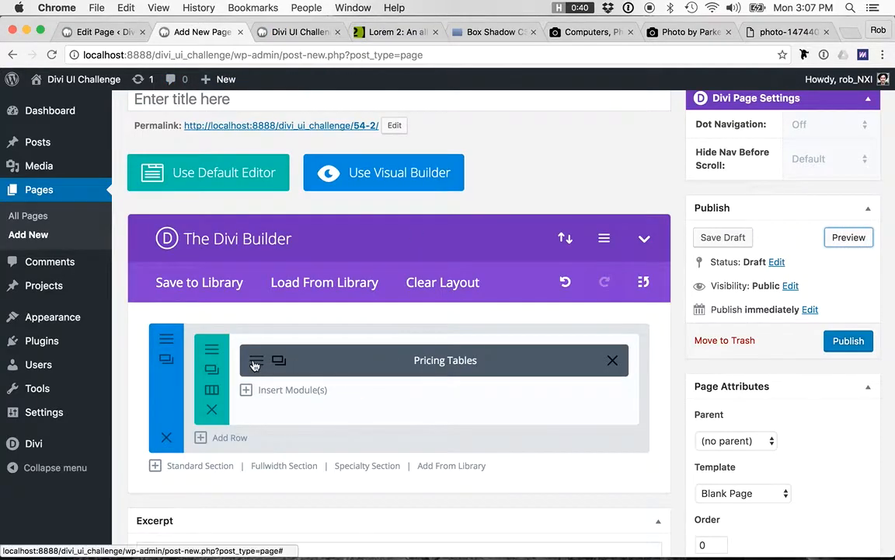
pyautogui.click(410, 364)
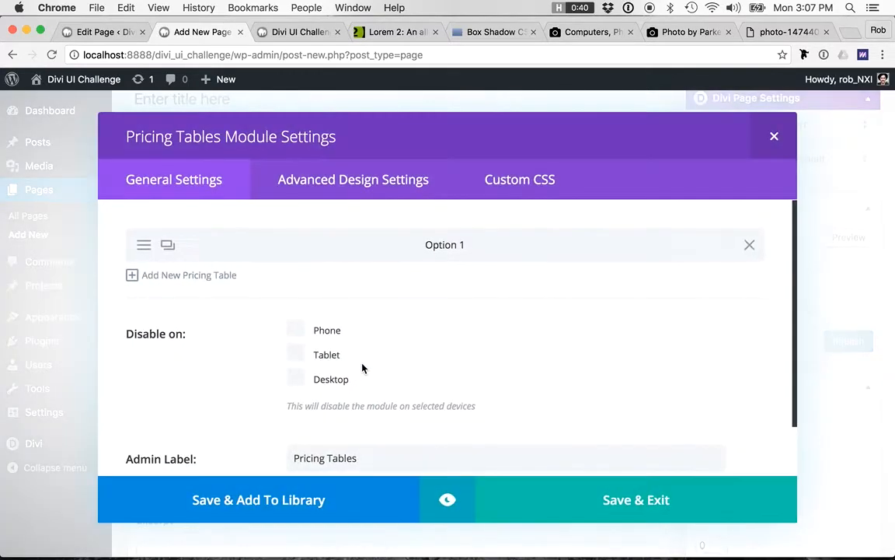
pyautogui.scroll(-2, 313, 250)
pyautogui.scroll(2, 314, 250)
pyautogui.click(327, 178)
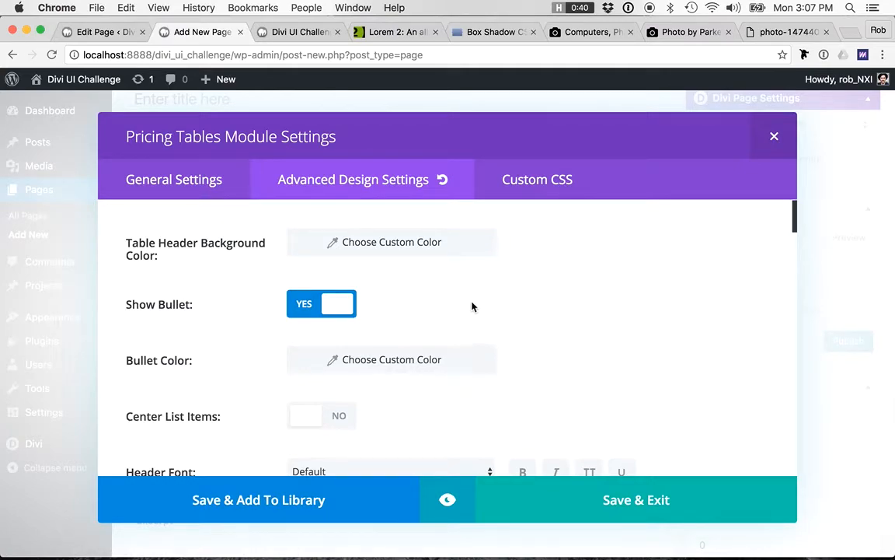
# - Set the table header background color to fully transparent white, rgba(255,255,255,0)
pyautogui.click(407, 244)
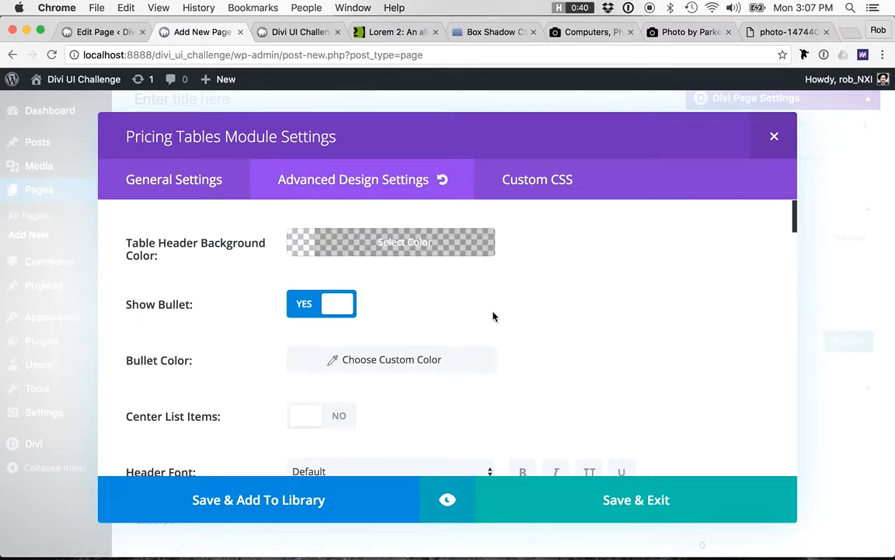
pyautogui.scroll(-1, 416, 319)
pyautogui.click(398, 225)
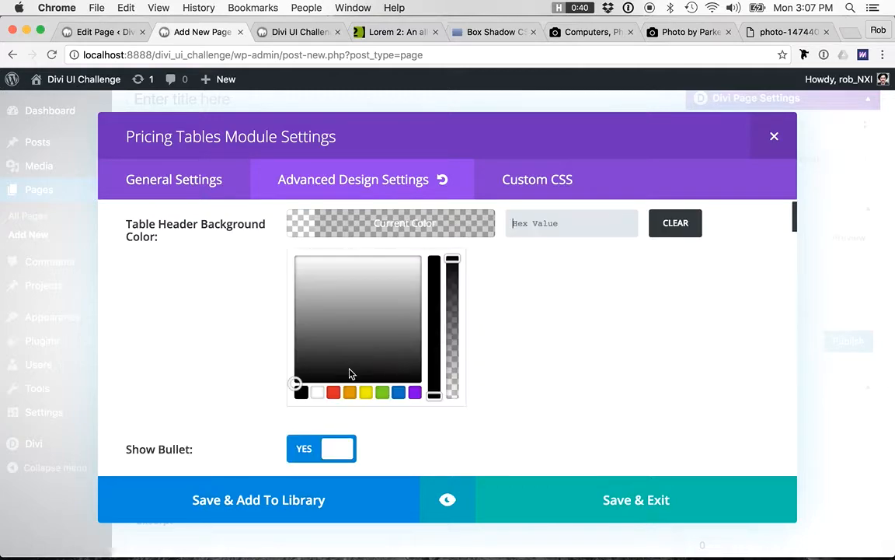
pyautogui.scroll(-1, 320, 366)
pyautogui.click(317, 374)
pyautogui.moveTo(454, 240); pyautogui.dragTo(454, 445)
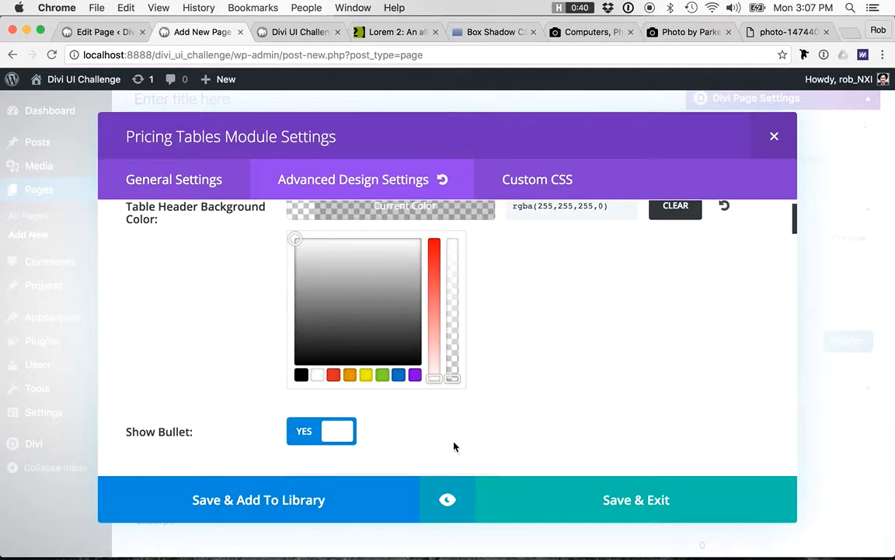
pyautogui.click(574, 269)
pyautogui.scroll(1, 574, 271)
pyautogui.click(460, 254)
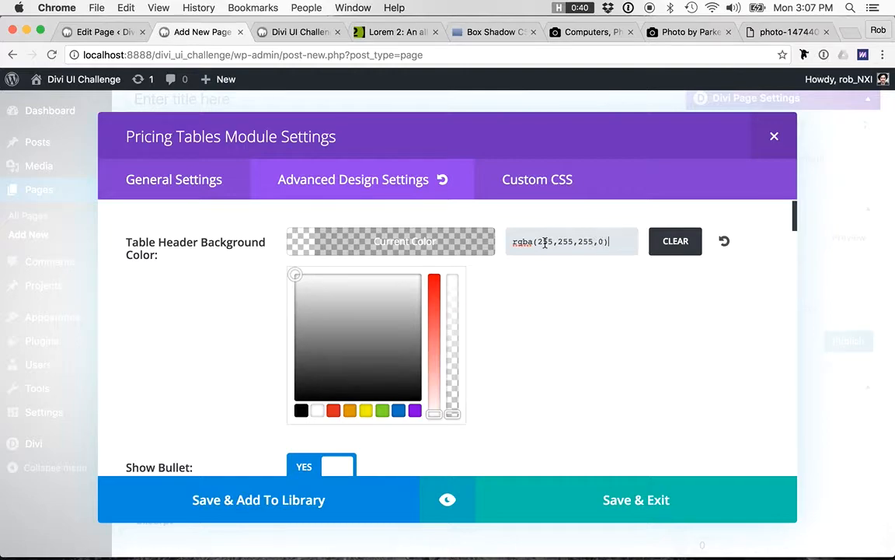
# - Turn off the bullets and turn on centered list items for the pricing tables
pyautogui.scroll(-1, 574, 360)
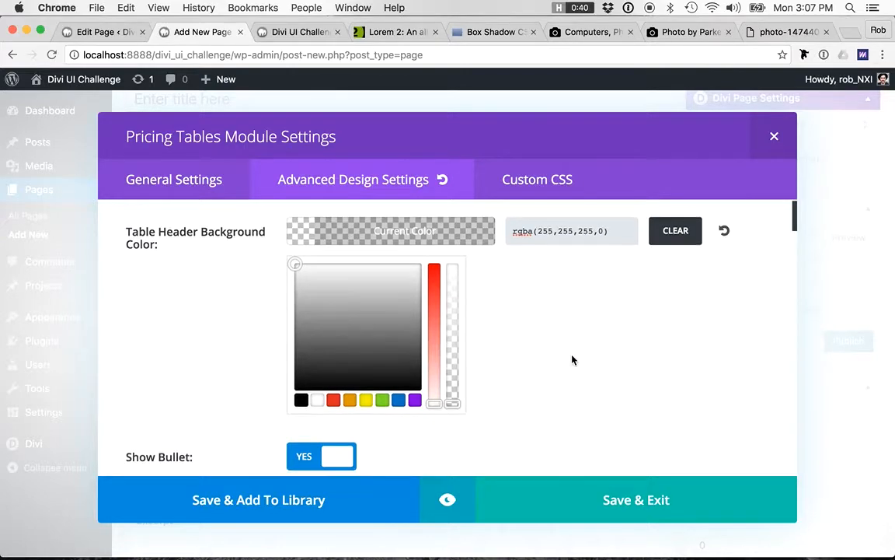
pyautogui.scroll(-3, 572, 360)
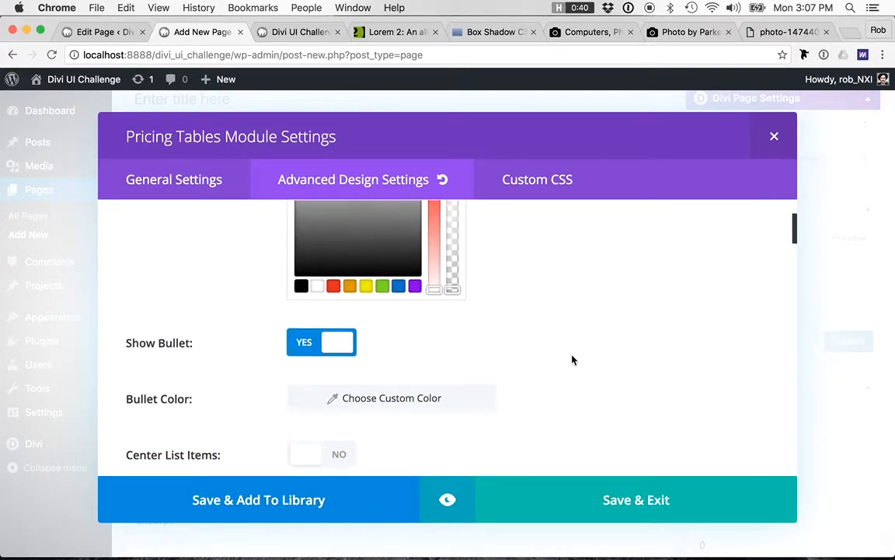
pyautogui.click(333, 354)
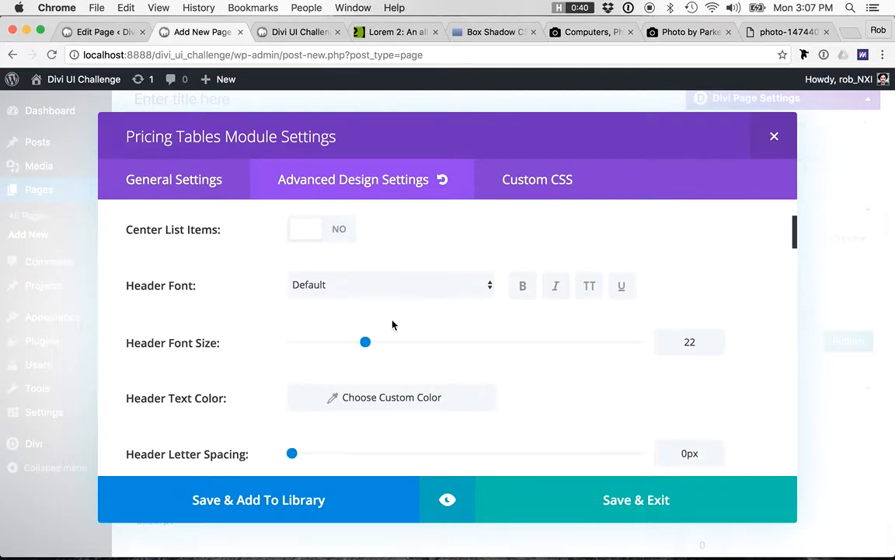
pyautogui.scroll(1, 393, 325)
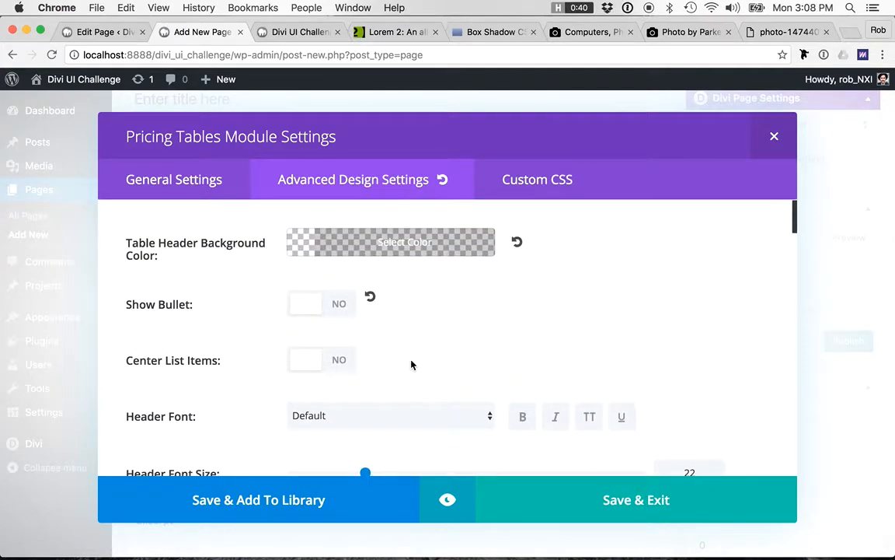
pyautogui.click(326, 361)
# - Set the header font to Abel with all-caps styling
pyautogui.scroll(-2, 449, 334)
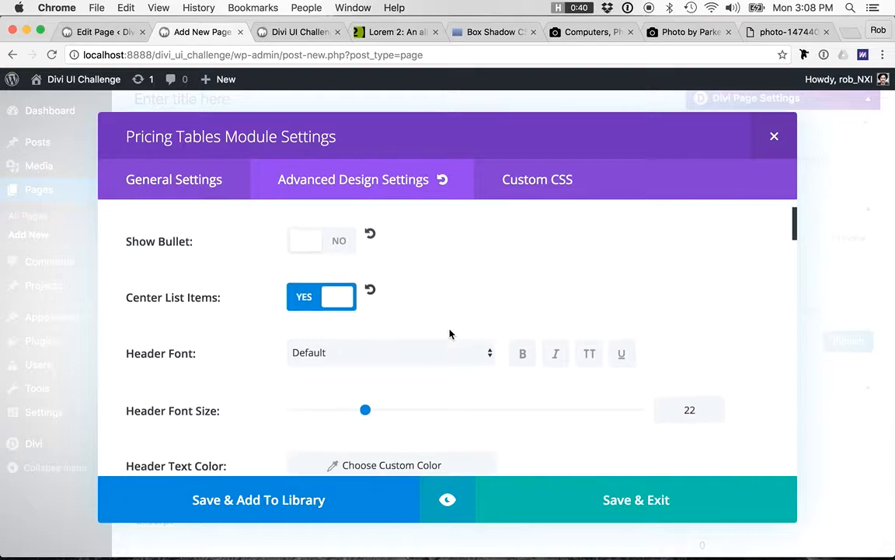
pyautogui.scroll(-1, 497, 301)
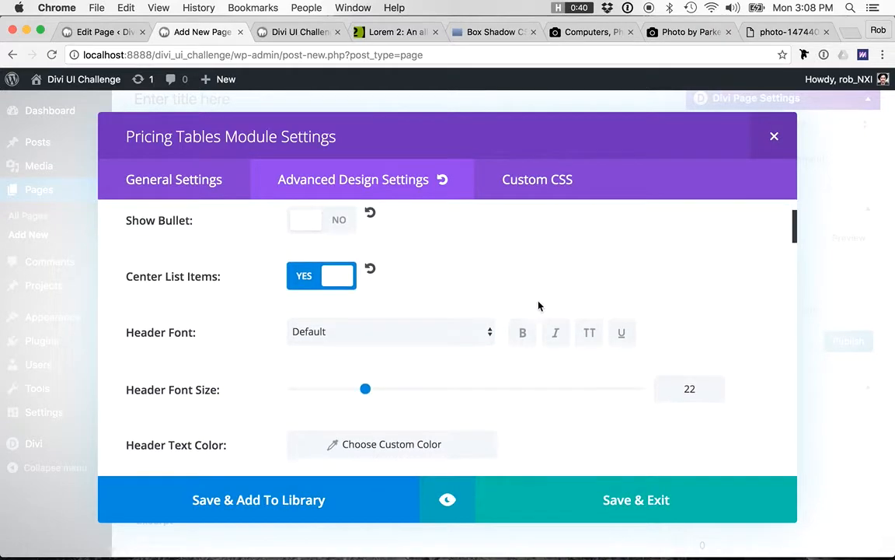
pyautogui.click(477, 331)
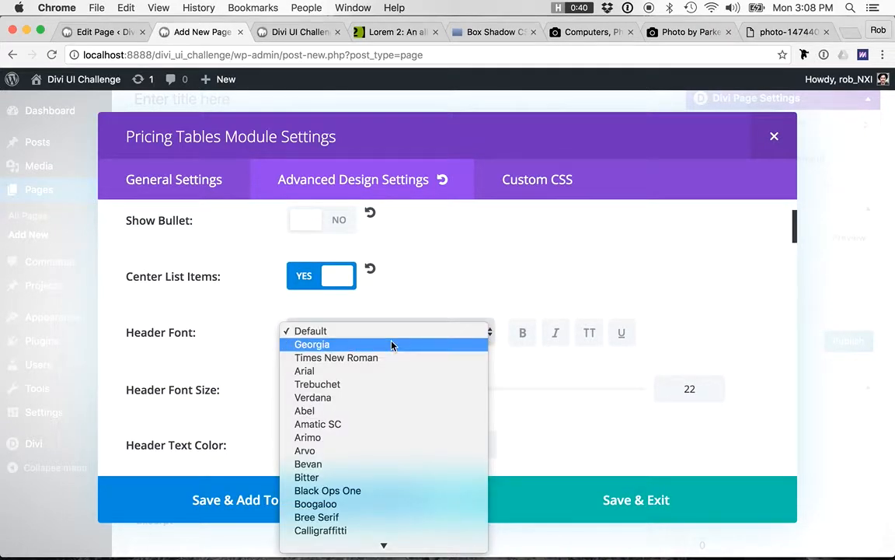
pyautogui.click(393, 410)
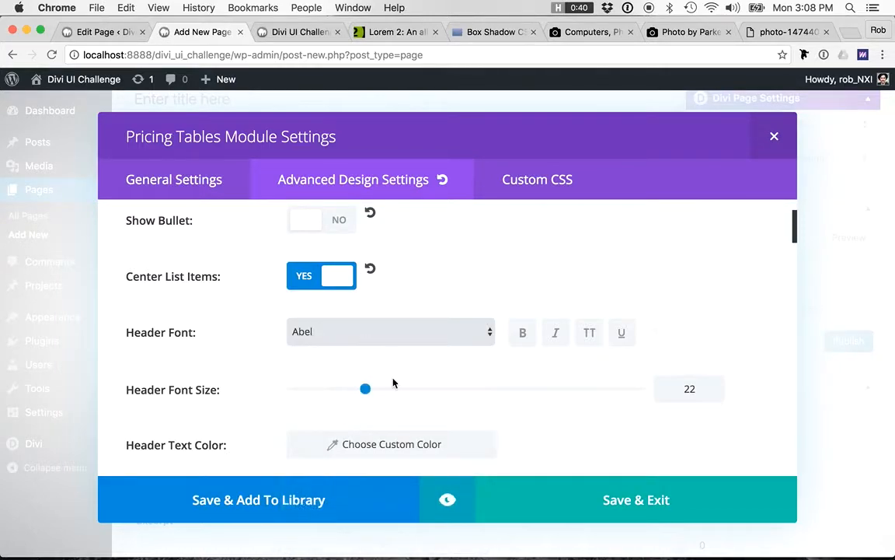
pyautogui.scroll(-1, 580, 361)
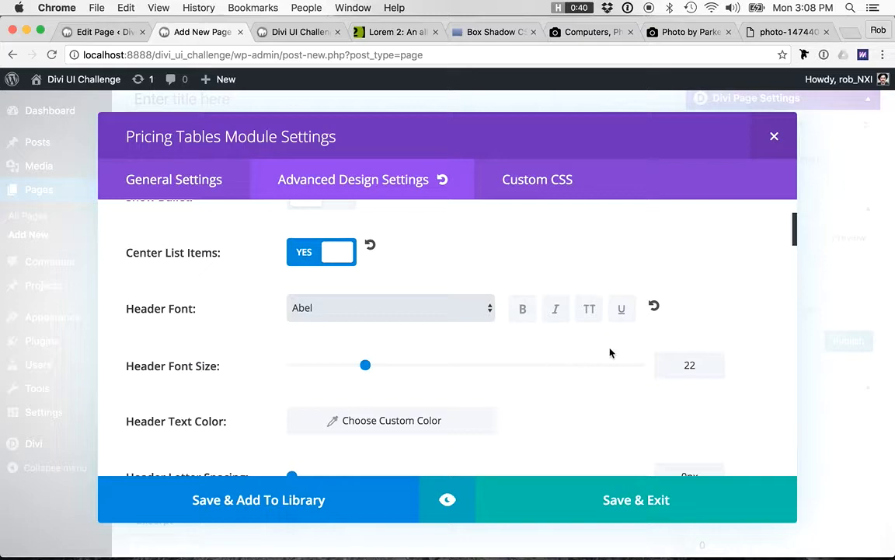
pyautogui.click(587, 312)
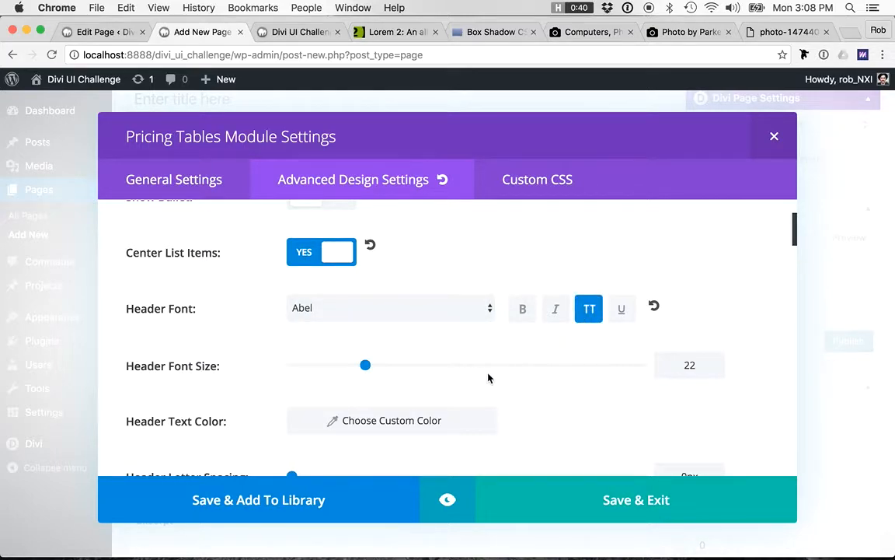
# - Give the pricing table header text a custom white color
pyautogui.scroll(-1, 488, 375)
pyautogui.scroll(-3, 542, 389)
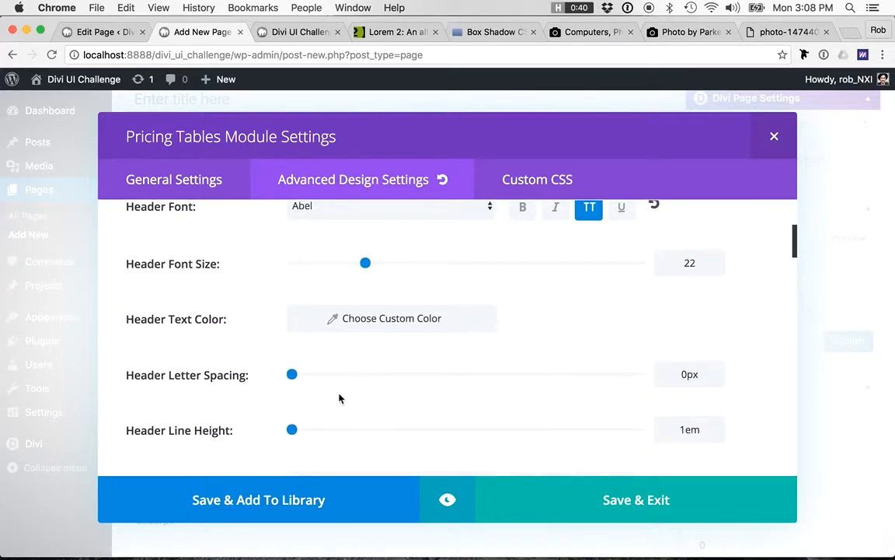
pyautogui.click(389, 319)
pyautogui.scroll(-1, 393, 304)
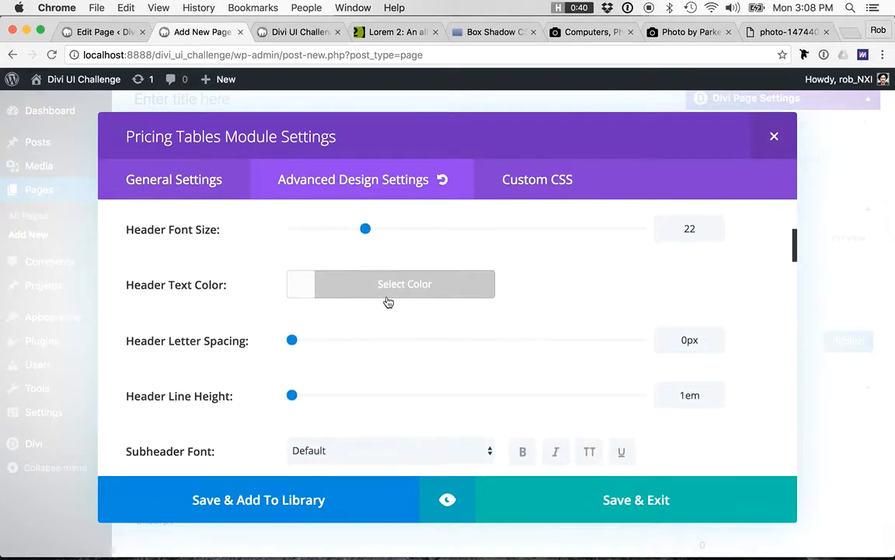
pyautogui.click(398, 293)
pyautogui.scroll(-1, 399, 296)
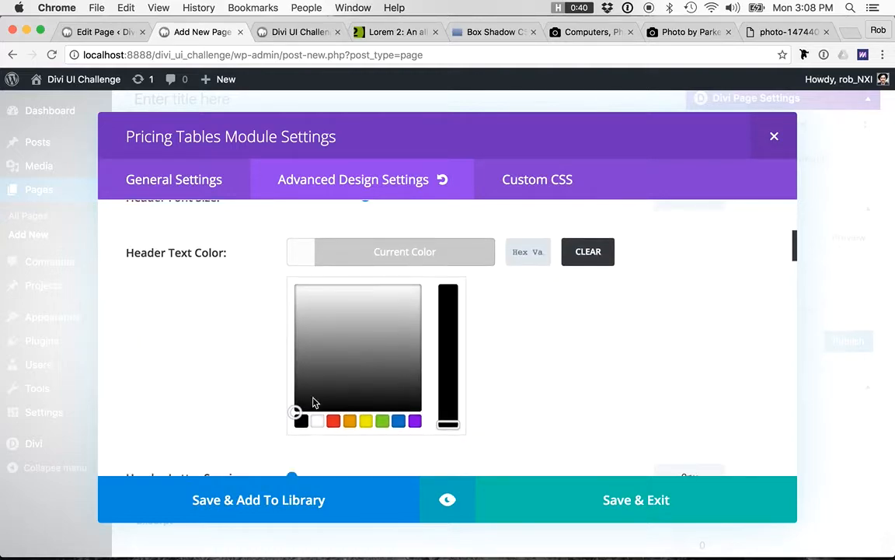
pyautogui.click(318, 421)
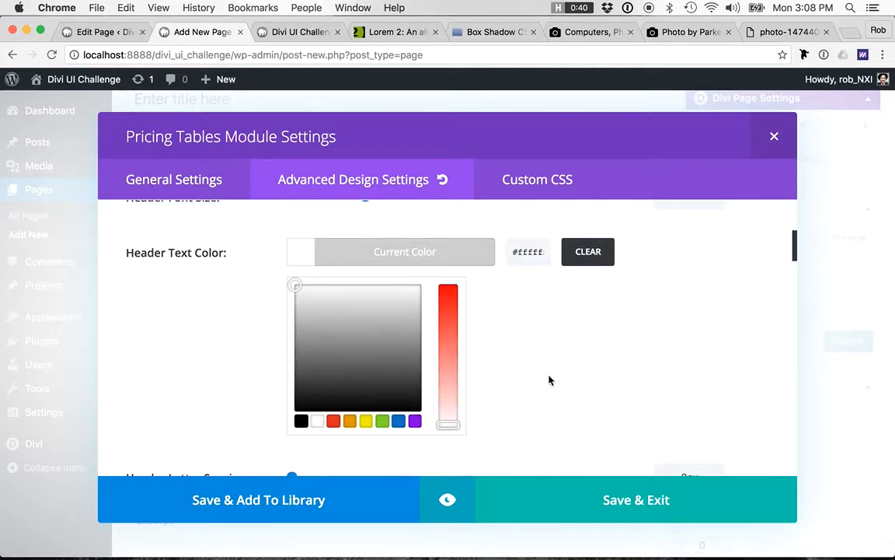
# - Set the header letter spacing to 2
pyautogui.scroll(-4, 548, 380)
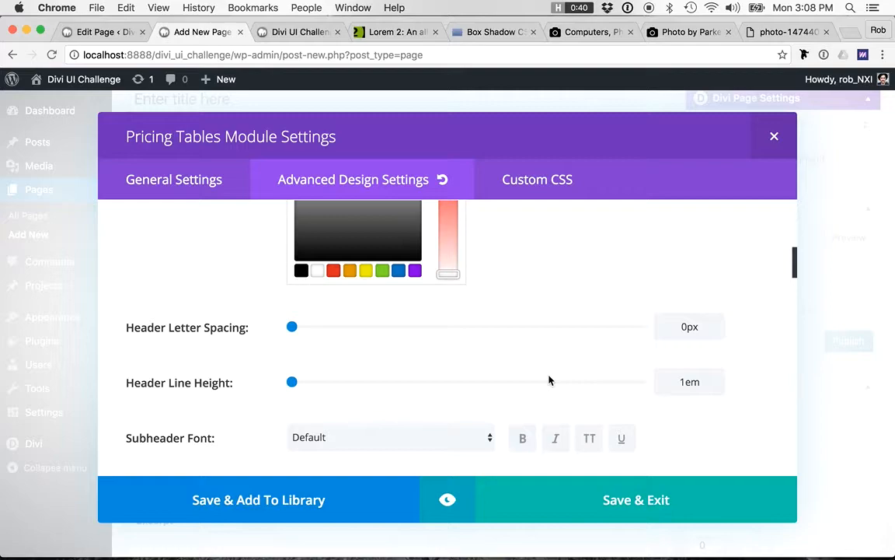
pyautogui.scroll(-4, 683, 328)
pyautogui.doubleClick(683, 330)
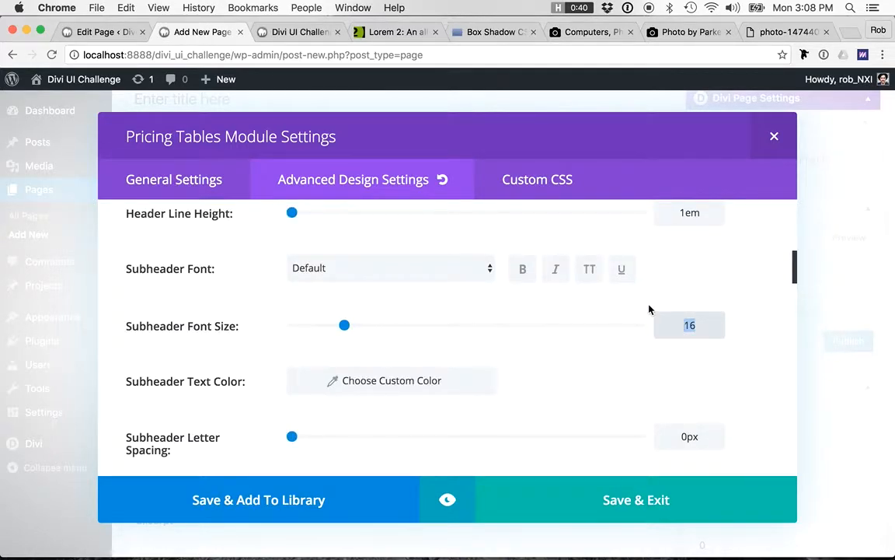
pyautogui.scroll(3, 647, 303)
pyautogui.click(688, 276)
pyautogui.doubleClick(688, 276)
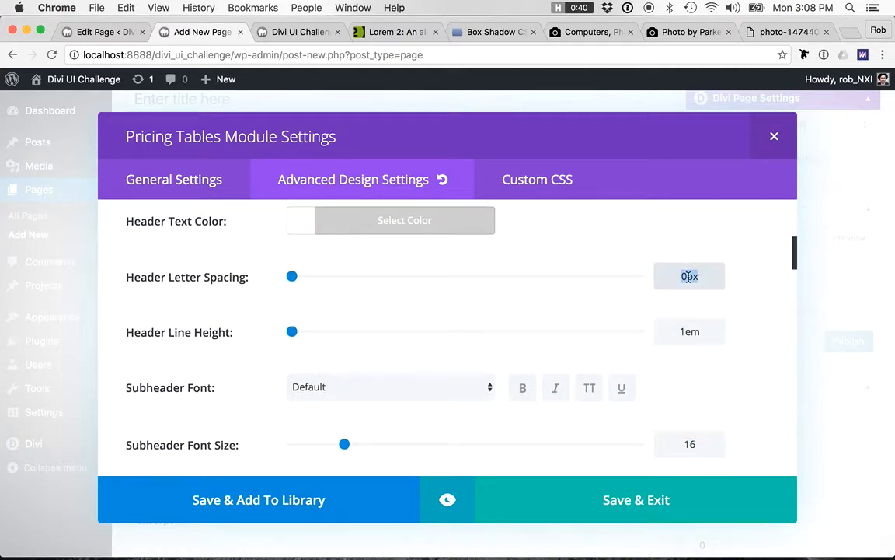
pyautogui.write('2')
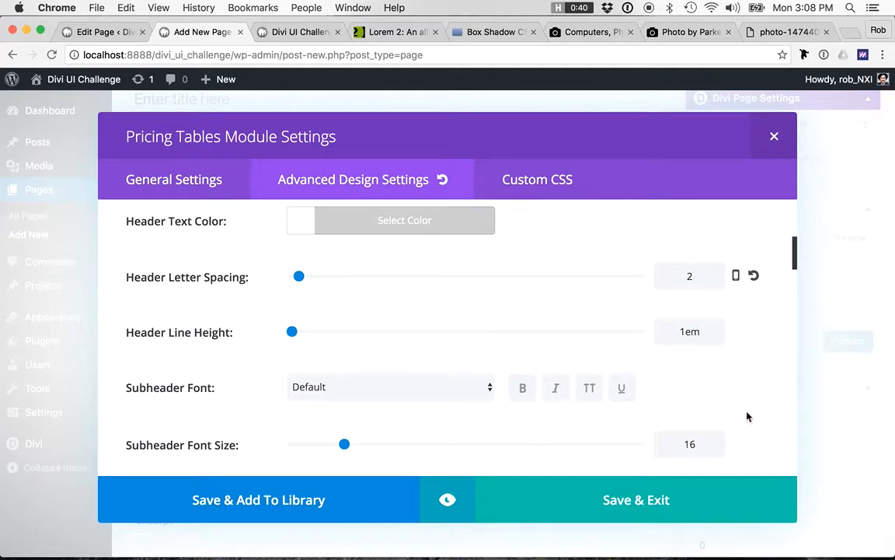
# - Set the subheader font to Abel
pyautogui.scroll(-2, 594, 416)
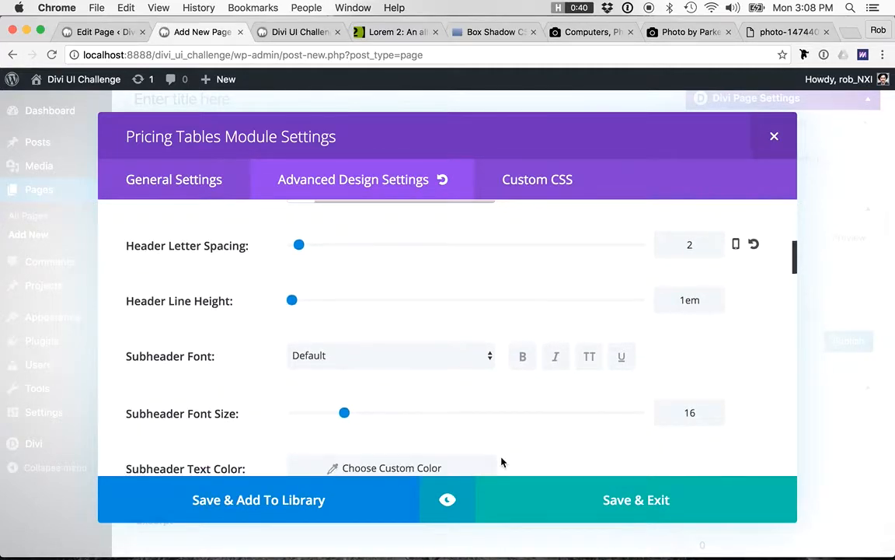
pyautogui.scroll(-1, 501, 463)
pyautogui.click(388, 317)
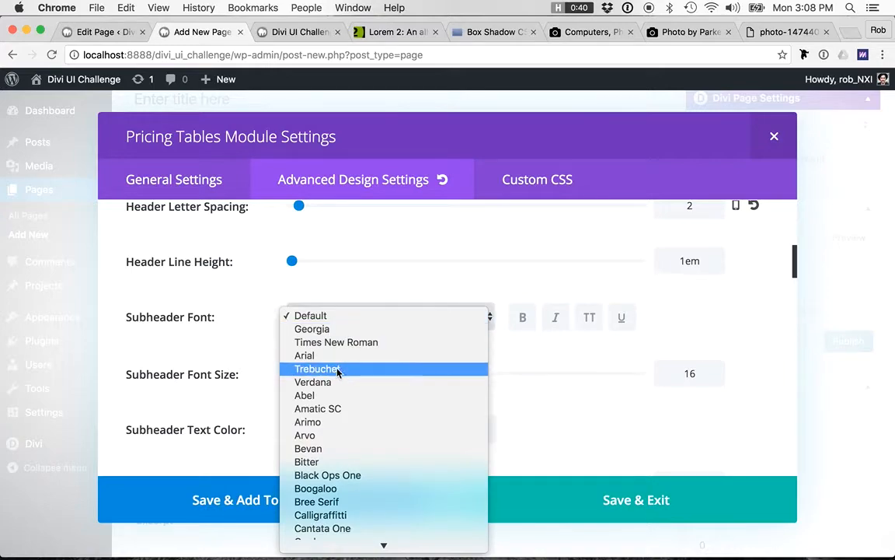
pyautogui.click(320, 395)
pyautogui.scroll(-1, 545, 354)
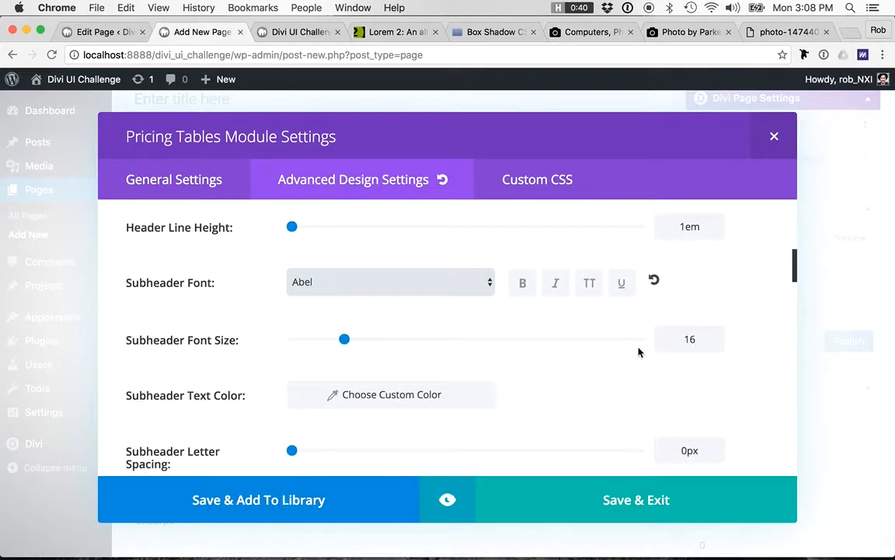
pyautogui.scroll(-1, 642, 350)
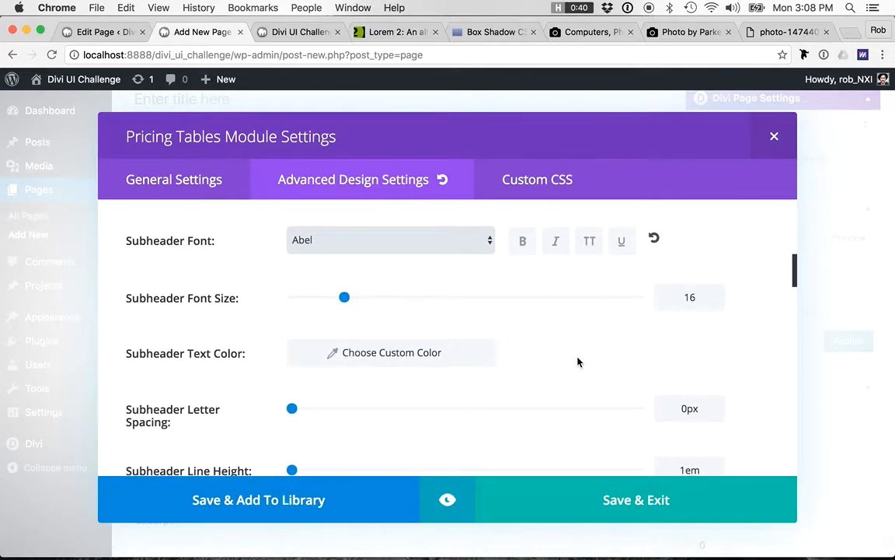
pyautogui.scroll(-1, 578, 362)
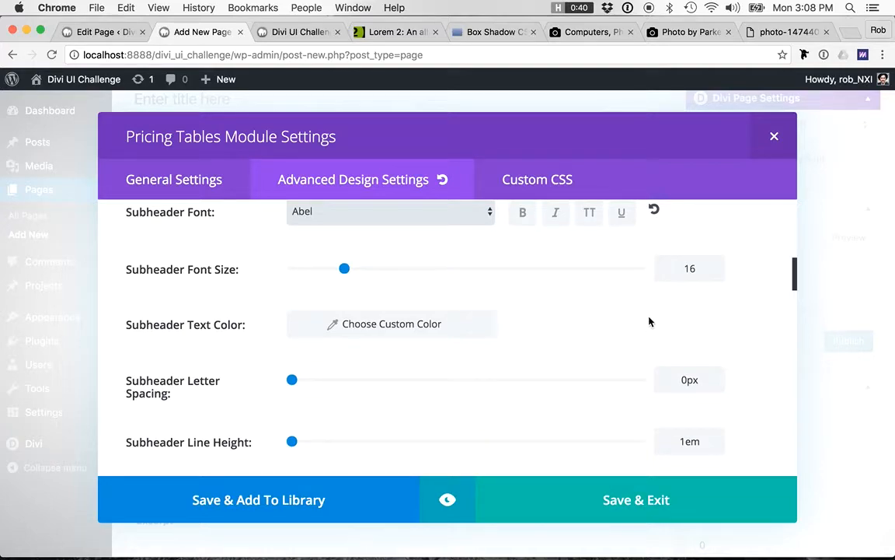
# - Give the pricing table subheader text a custom white color
pyautogui.scroll(-1, 531, 332)
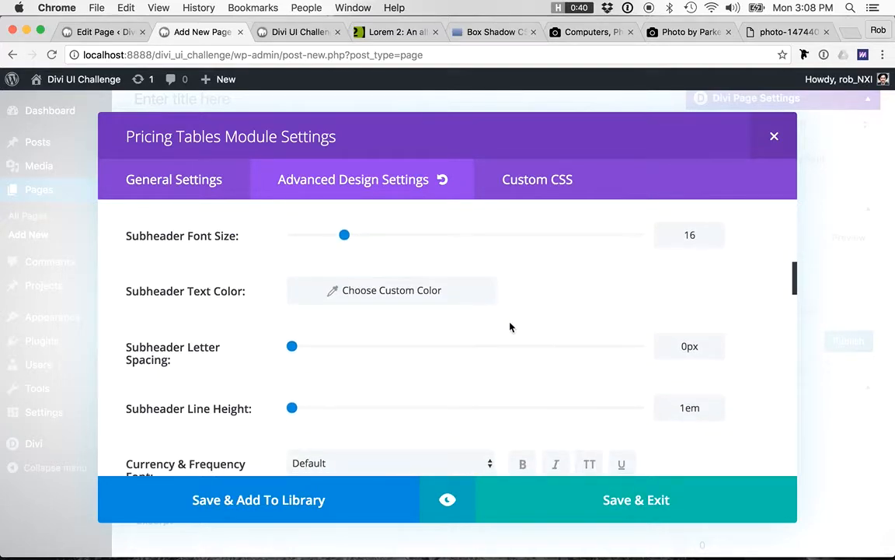
pyautogui.click(440, 301)
pyautogui.scroll(-3, 412, 295)
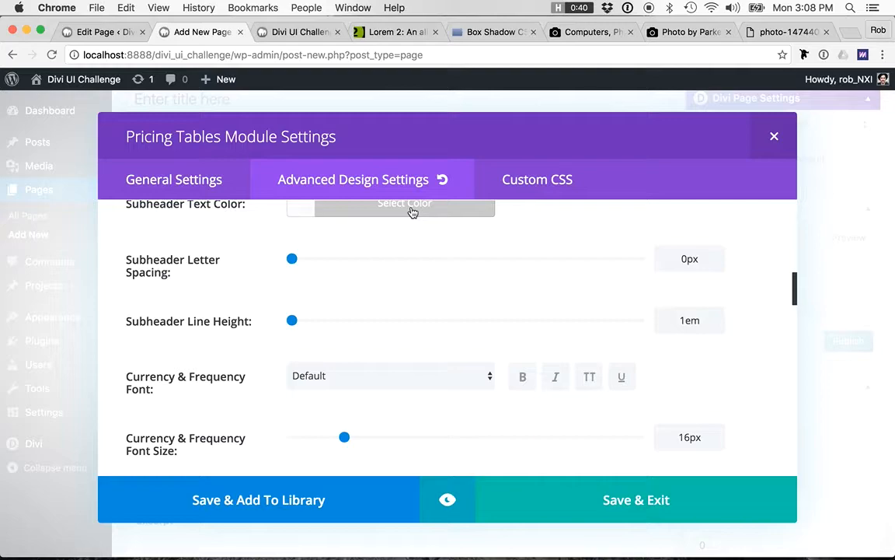
pyautogui.click(411, 210)
pyautogui.click(317, 382)
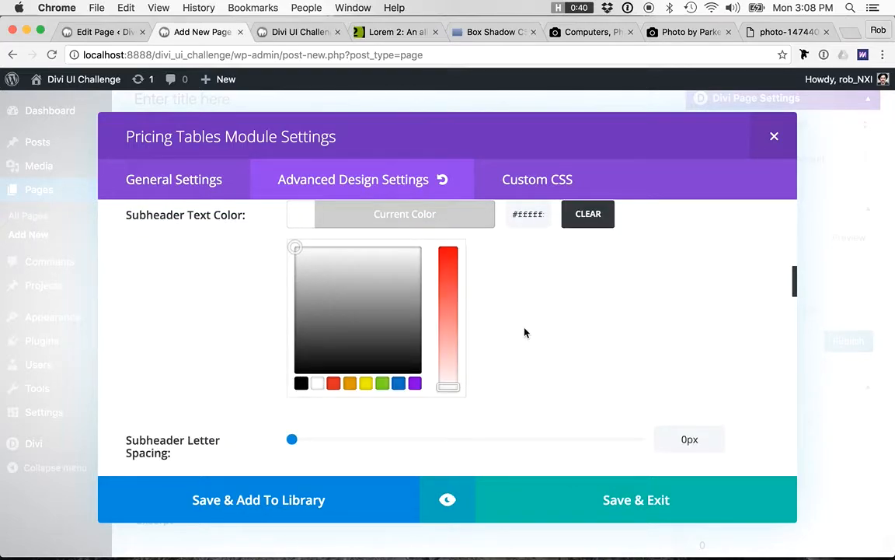
# - Set the currency and frequency font to Abel
pyautogui.scroll(-1, 525, 332)
pyautogui.scroll(-3, 688, 362)
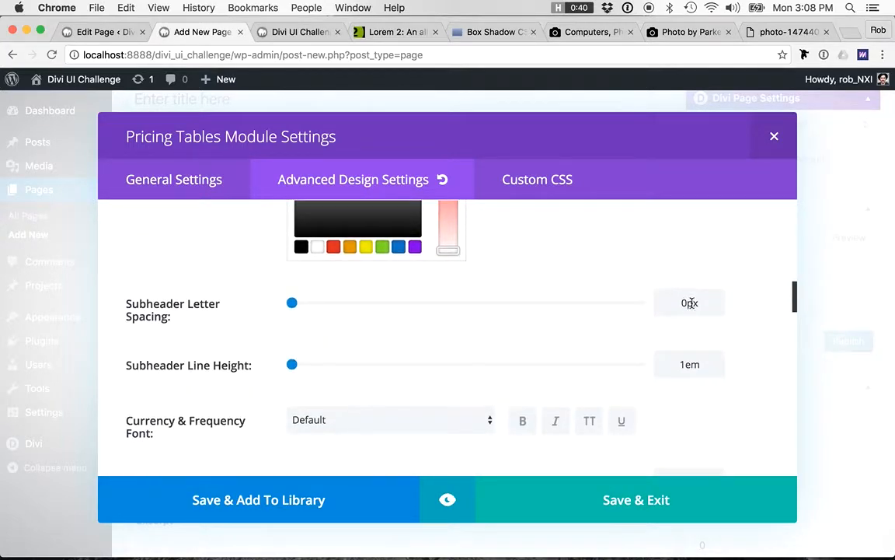
pyautogui.scroll(-2, 626, 395)
pyautogui.scroll(-3, 671, 420)
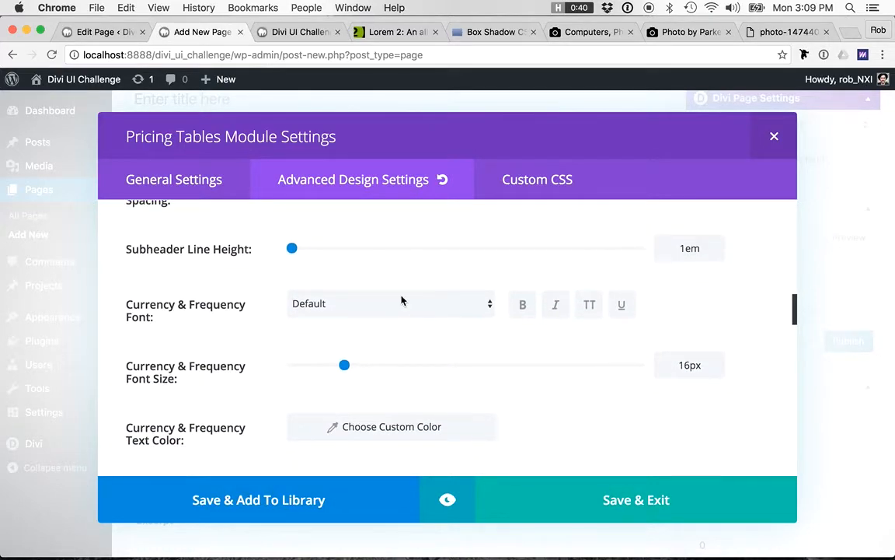
pyautogui.click(401, 302)
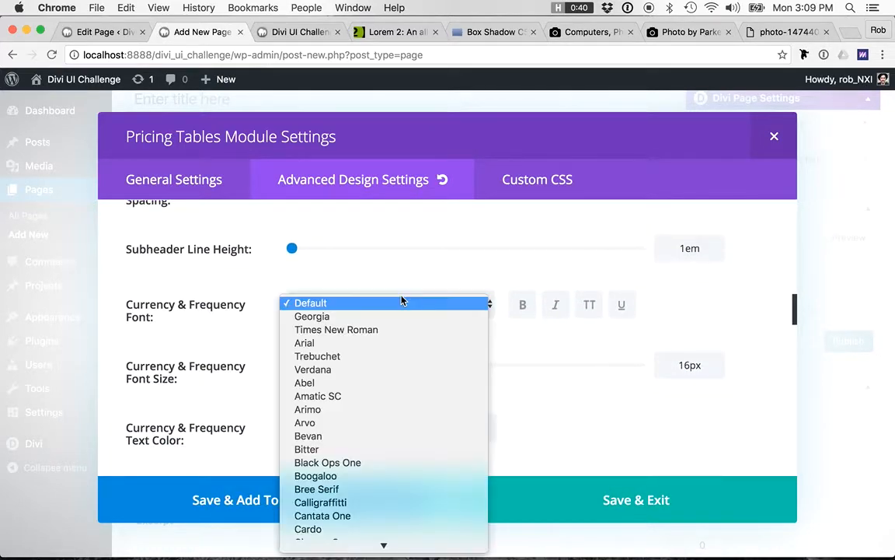
pyautogui.click(305, 382)
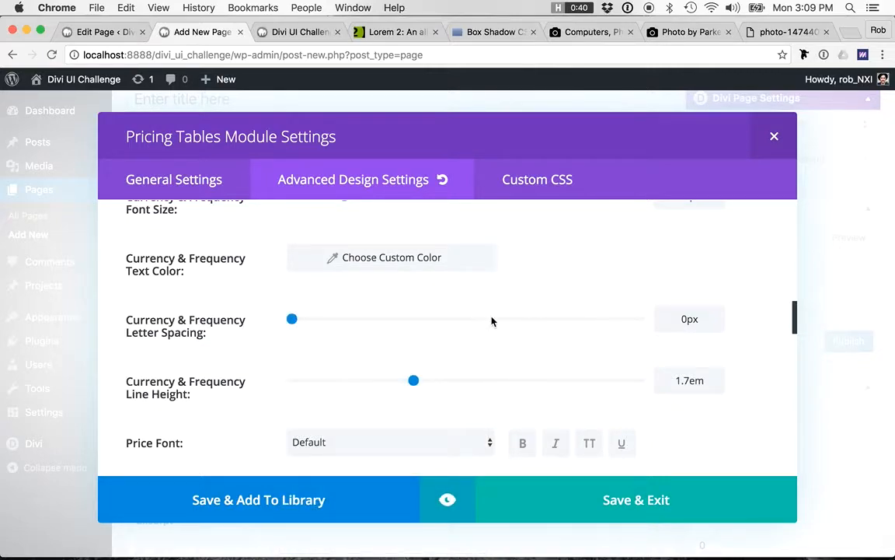
# - Set the price font of the pricing tables to Abel
pyautogui.scroll(-1, 491, 321)
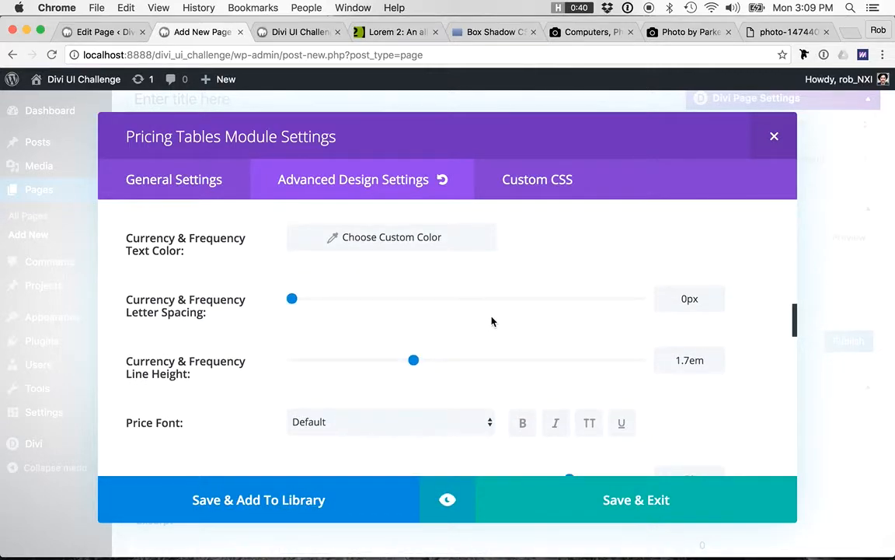
pyautogui.scroll(-2, 542, 364)
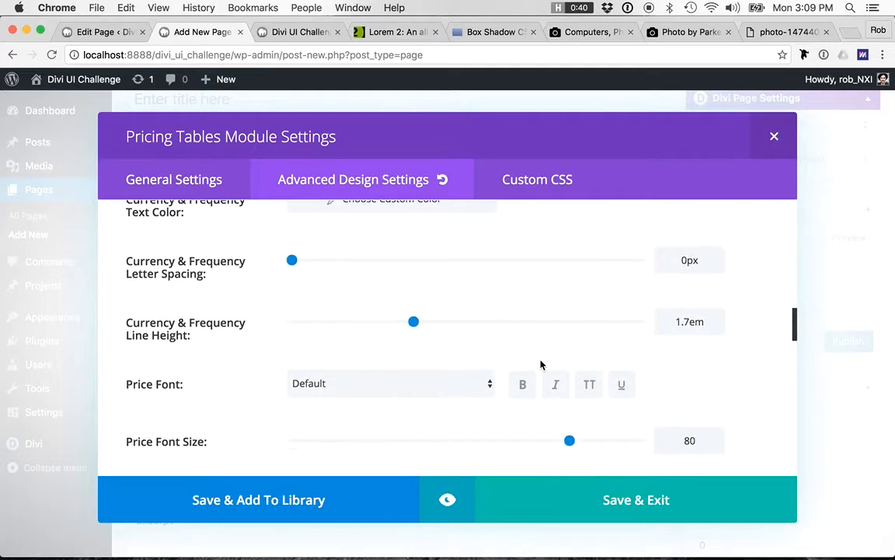
pyautogui.scroll(-2, 365, 342)
pyautogui.click(421, 328)
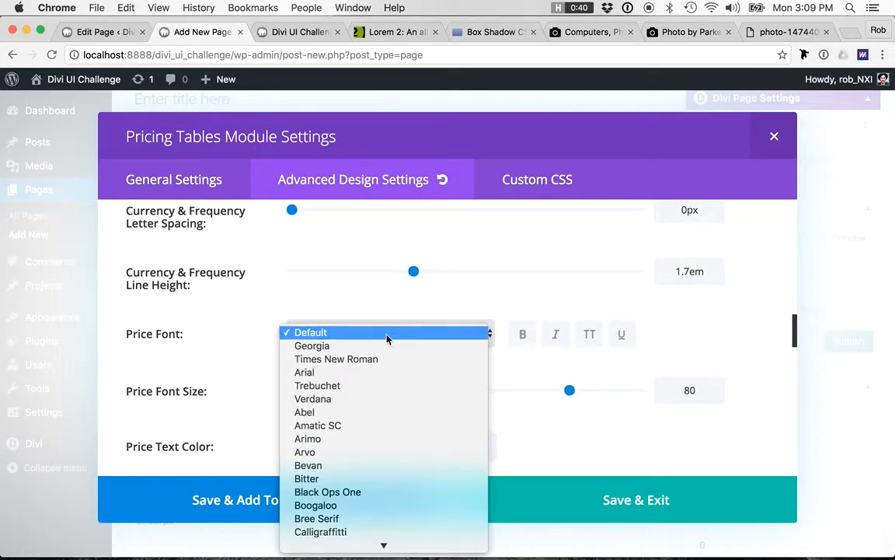
pyautogui.click(319, 413)
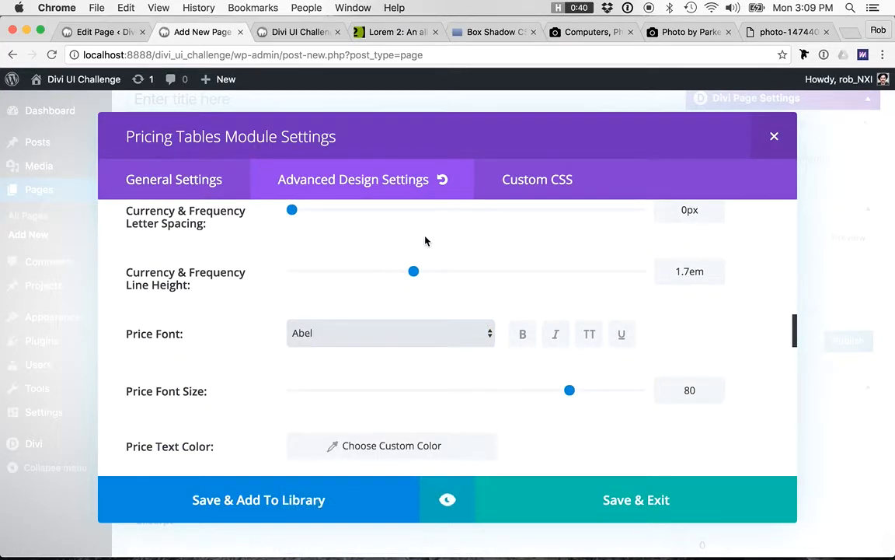
# - Give the currency and frequency text a custom white color
pyautogui.scroll(5, 410, 240)
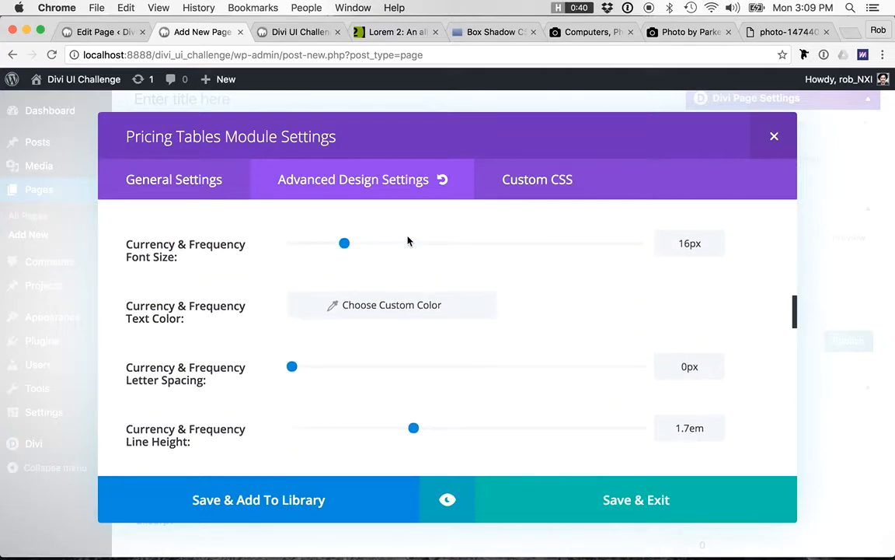
pyautogui.click(373, 306)
pyautogui.click(393, 306)
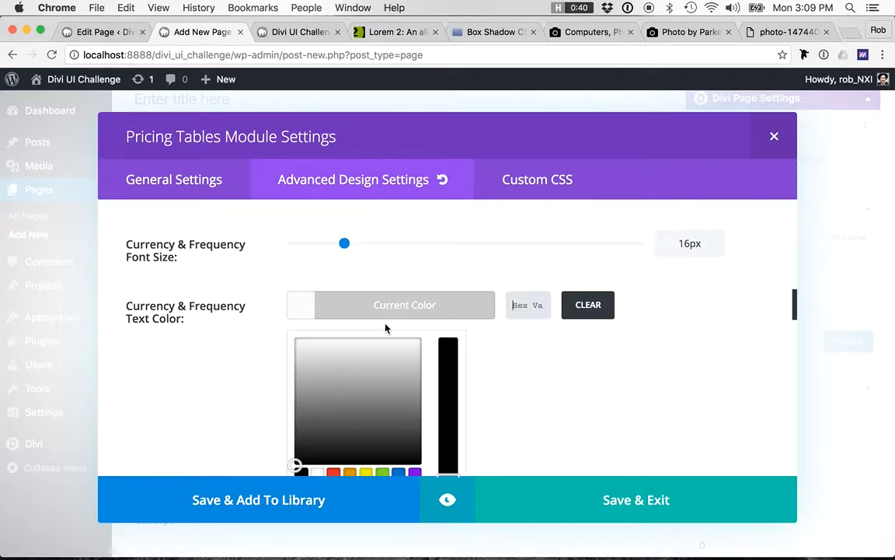
pyautogui.scroll(-2, 349, 381)
pyautogui.click(322, 420)
# - Give the price text a custom white color and close its color picker
pyautogui.scroll(-6, 573, 367)
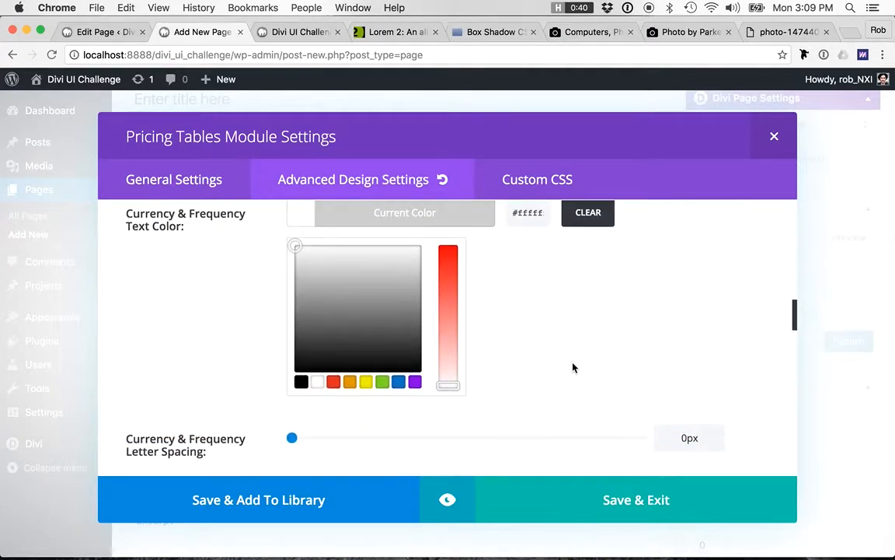
pyautogui.scroll(-3, 482, 412)
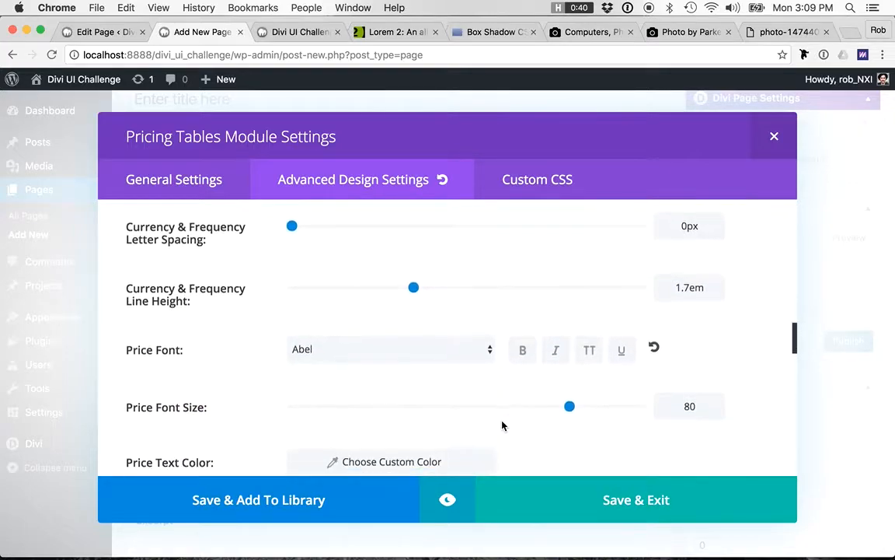
pyautogui.scroll(-2, 484, 357)
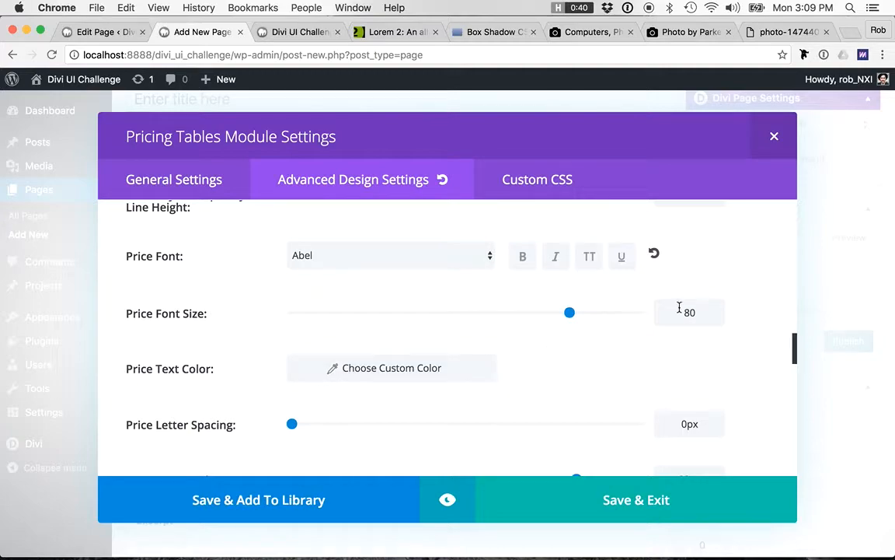
pyautogui.scroll(-2, 642, 414)
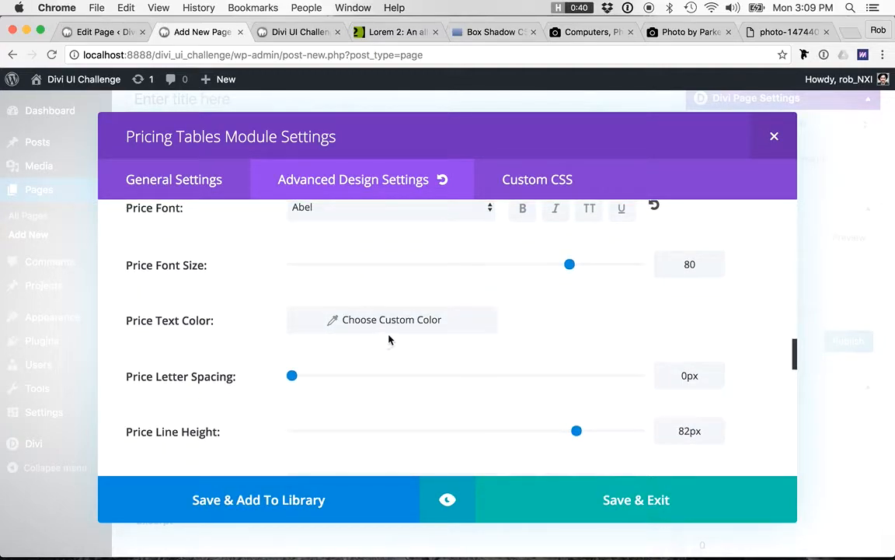
pyautogui.click(408, 329)
pyautogui.click(408, 329)
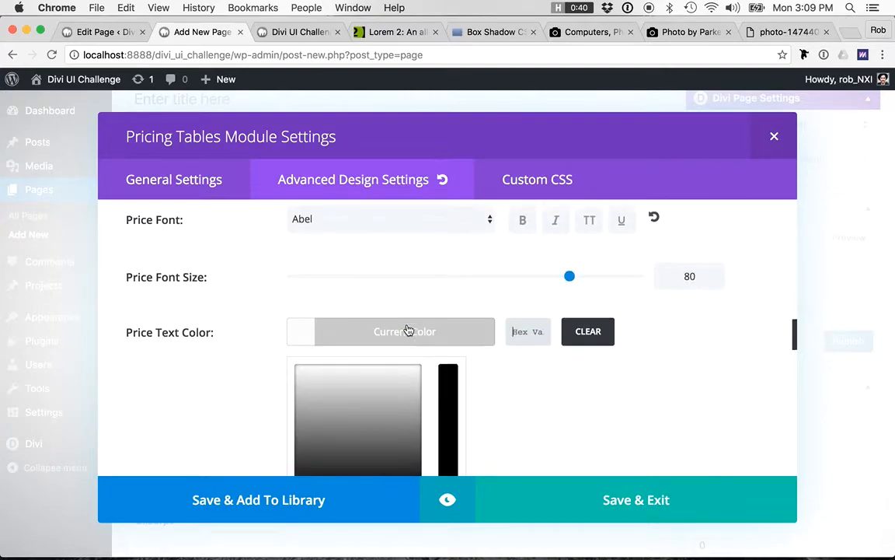
pyautogui.scroll(-2, 408, 327)
pyautogui.click(318, 426)
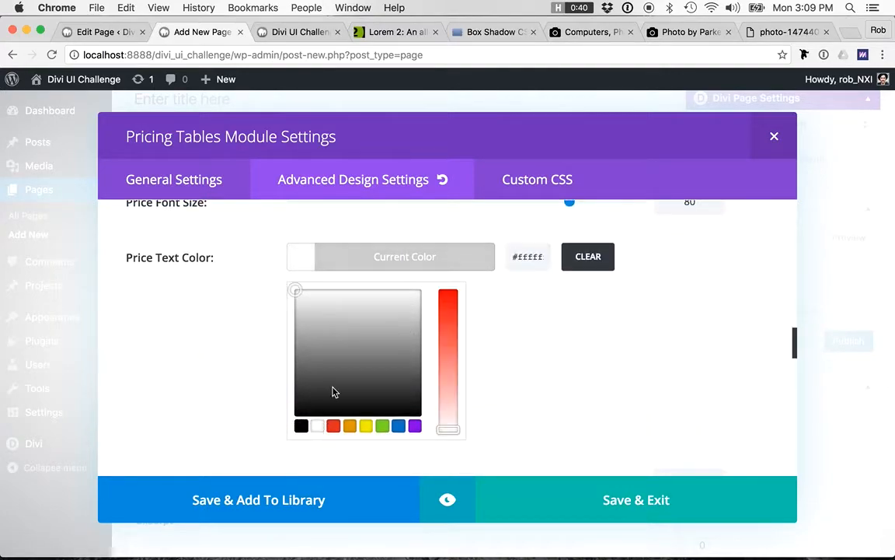
pyautogui.scroll(-5, 526, 360)
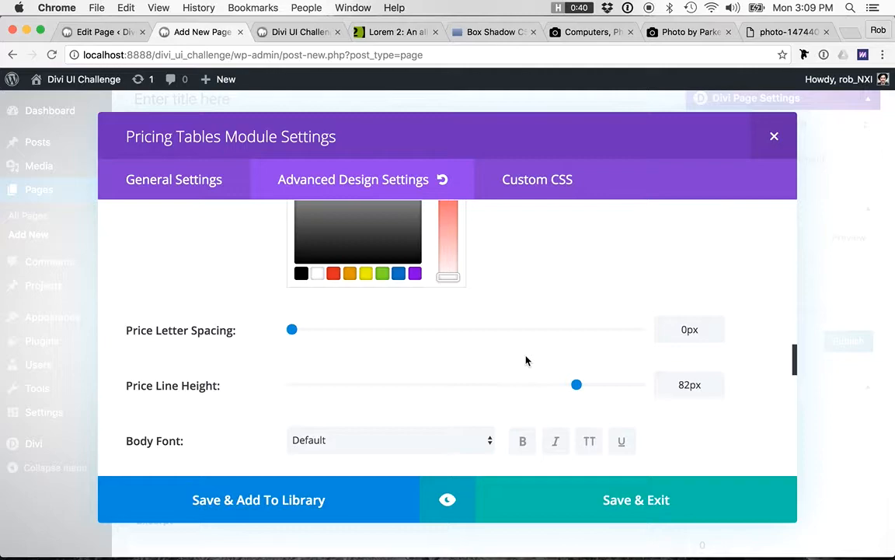
pyautogui.click(552, 312)
# - Set the body font of the pricing tables to Abel
pyautogui.scroll(4, 552, 312)
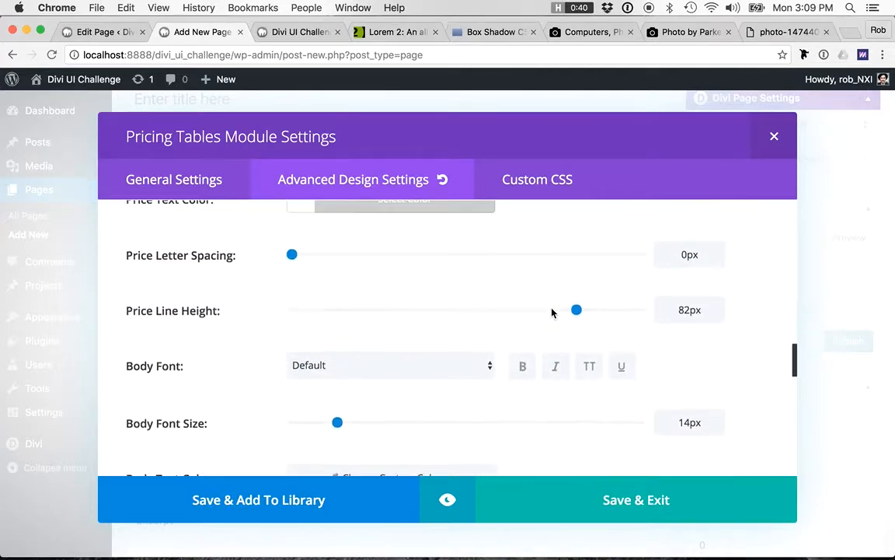
pyautogui.scroll(-2, 578, 353)
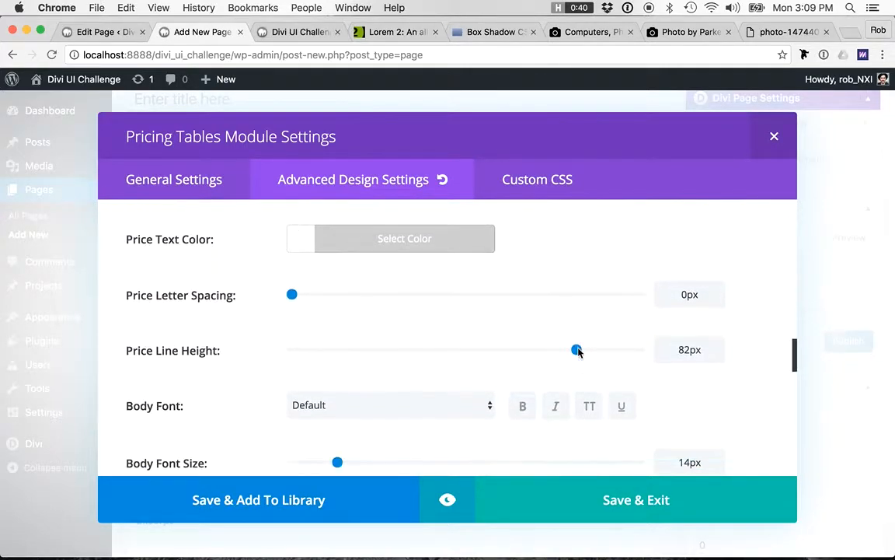
pyautogui.scroll(-2, 579, 353)
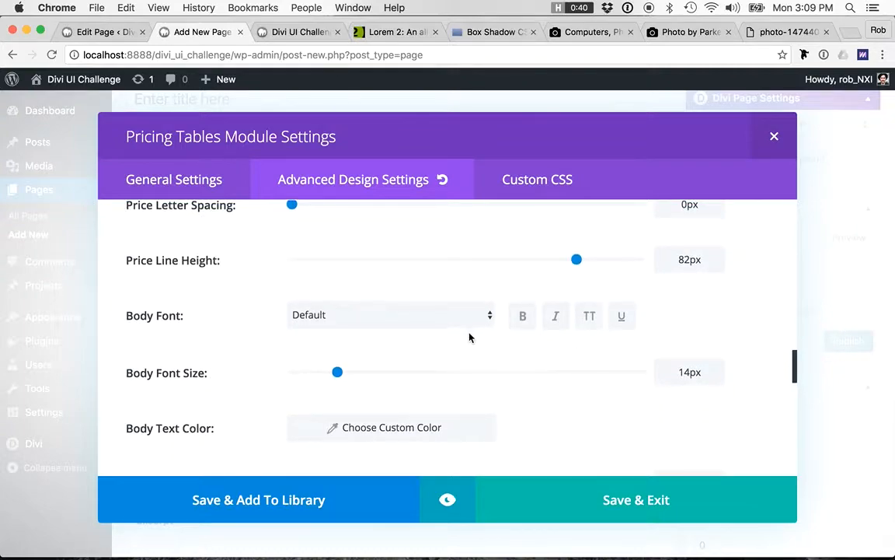
pyautogui.click(450, 316)
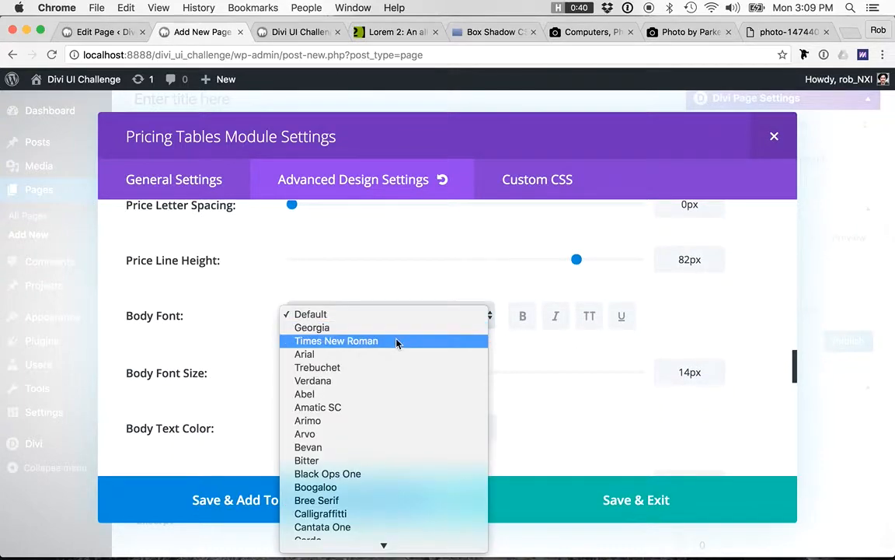
pyautogui.click(354, 394)
# - Give the pricing table body text a custom white color
pyautogui.scroll(-4, 394, 358)
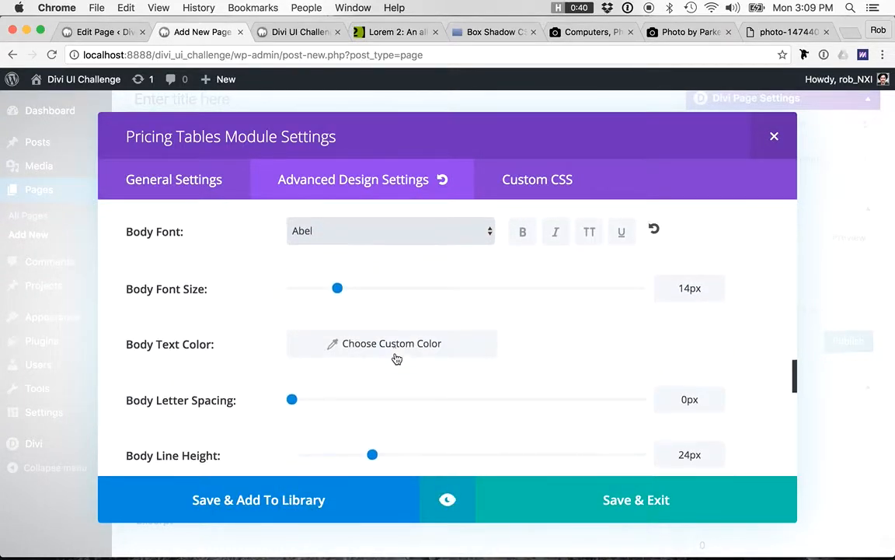
pyautogui.scroll(-2, 567, 314)
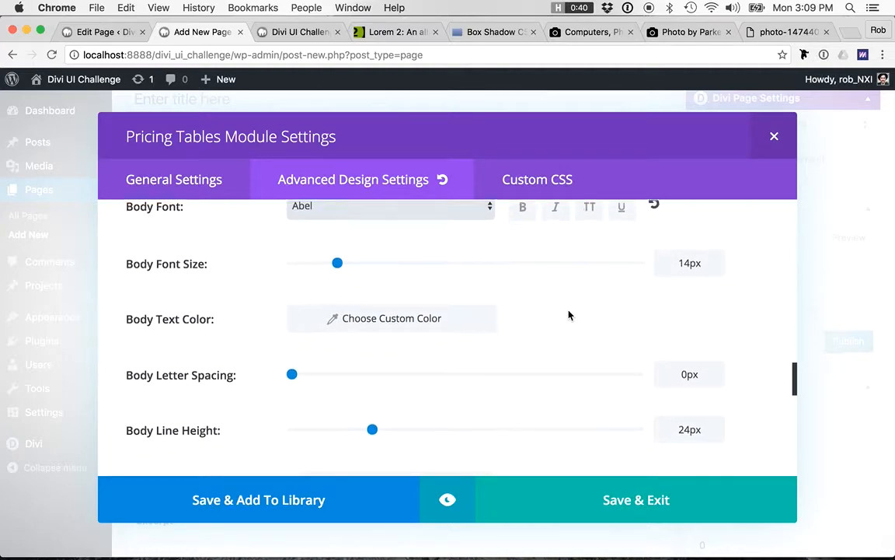
pyautogui.click(411, 301)
pyautogui.scroll(-3, 412, 300)
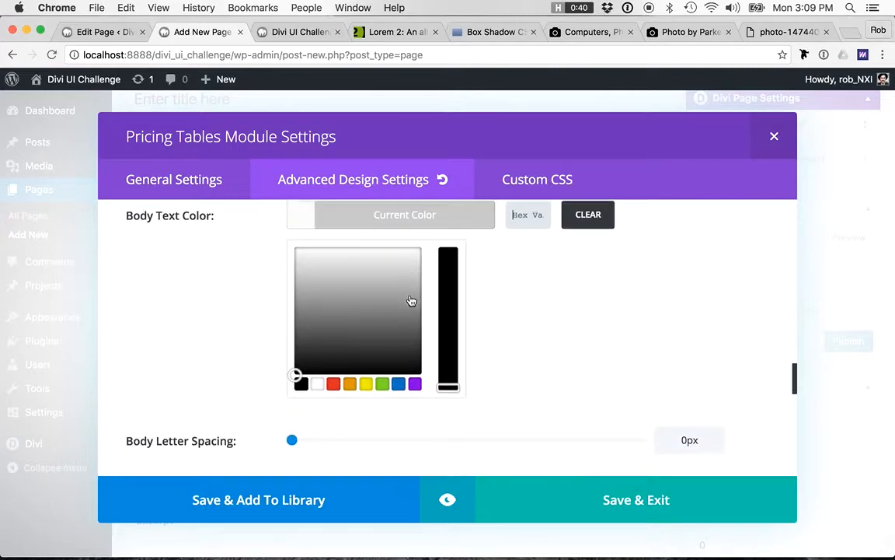
pyautogui.click(322, 384)
# - Set the module's background color to a custom dark gray, #262626
pyautogui.scroll(-4, 485, 387)
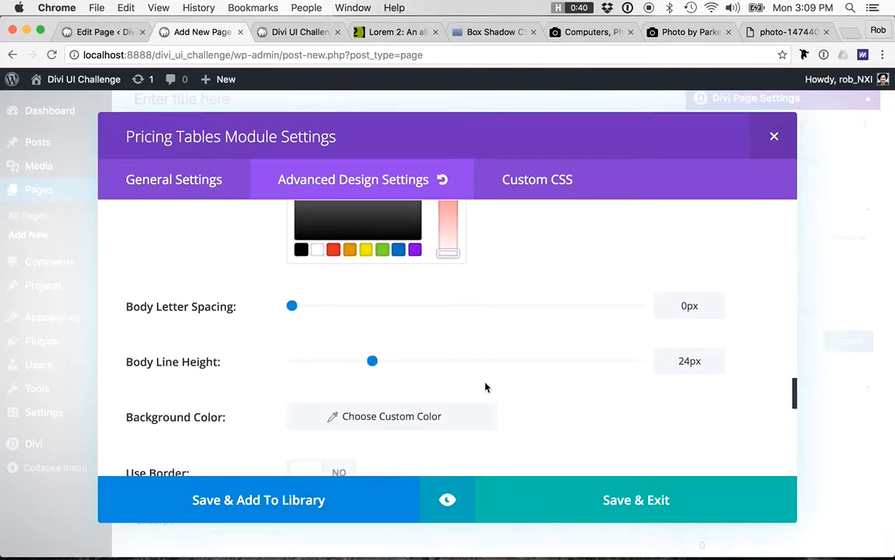
pyautogui.scroll(-3, 619, 375)
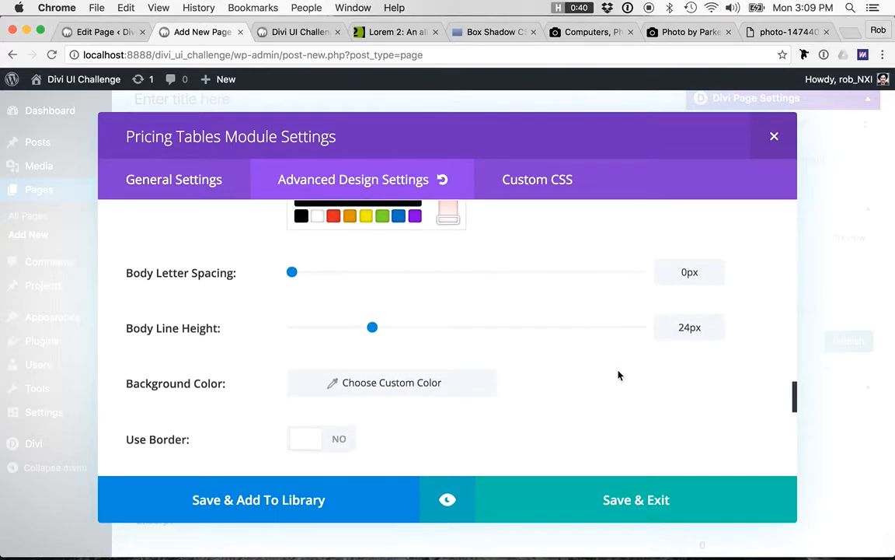
pyautogui.click(435, 285)
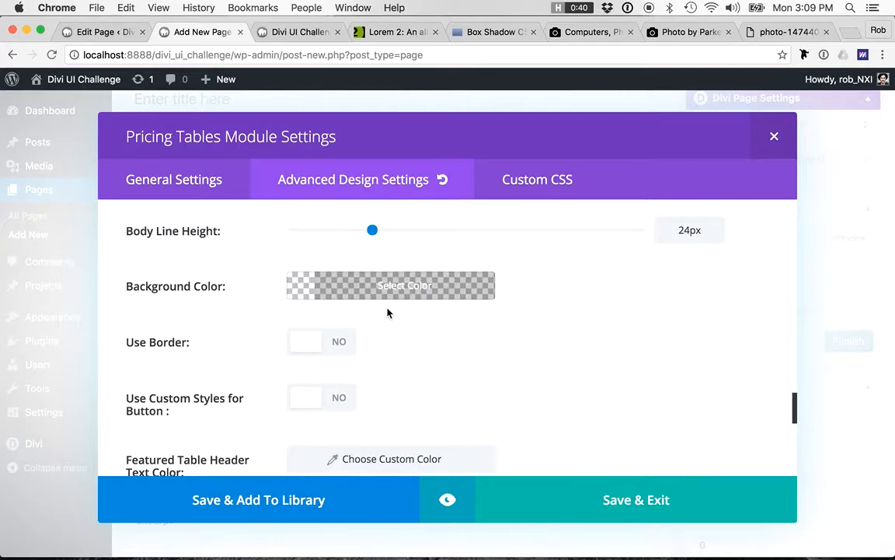
pyautogui.click(405, 289)
pyautogui.scroll(-3, 366, 334)
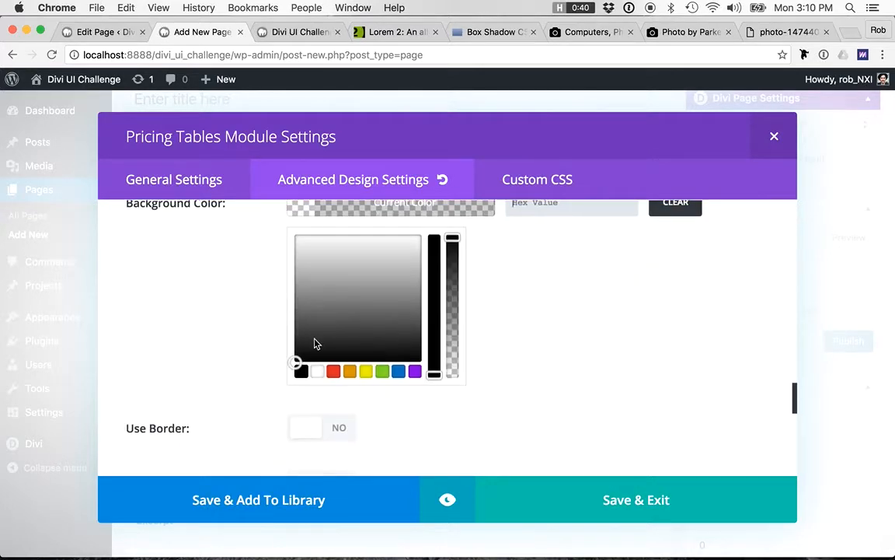
pyautogui.click(302, 372)
pyautogui.scroll(1, 321, 277)
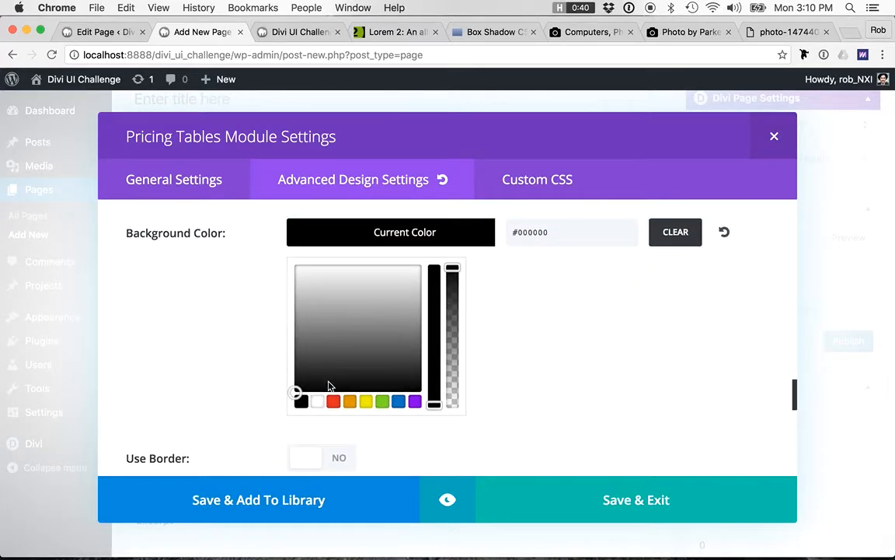
pyautogui.click(296, 379)
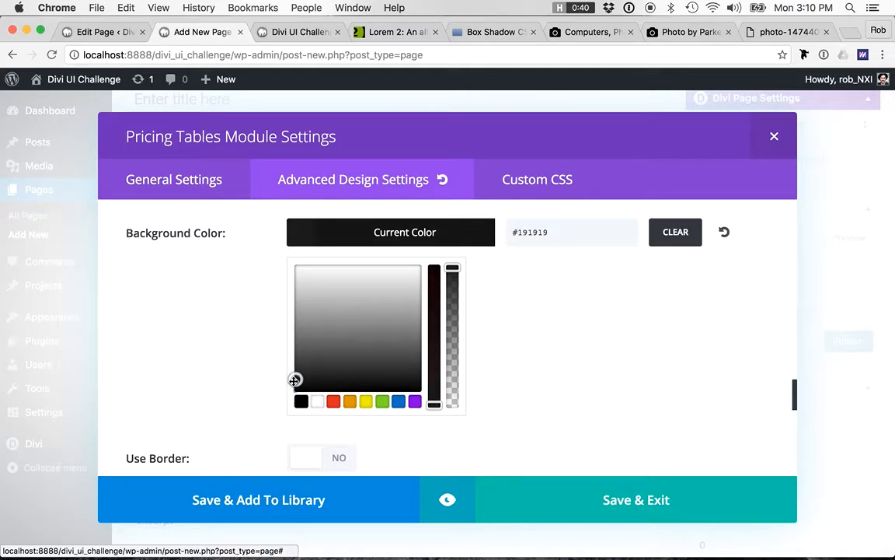
pyautogui.moveTo(295, 379); pyautogui.dragTo(295, 373)
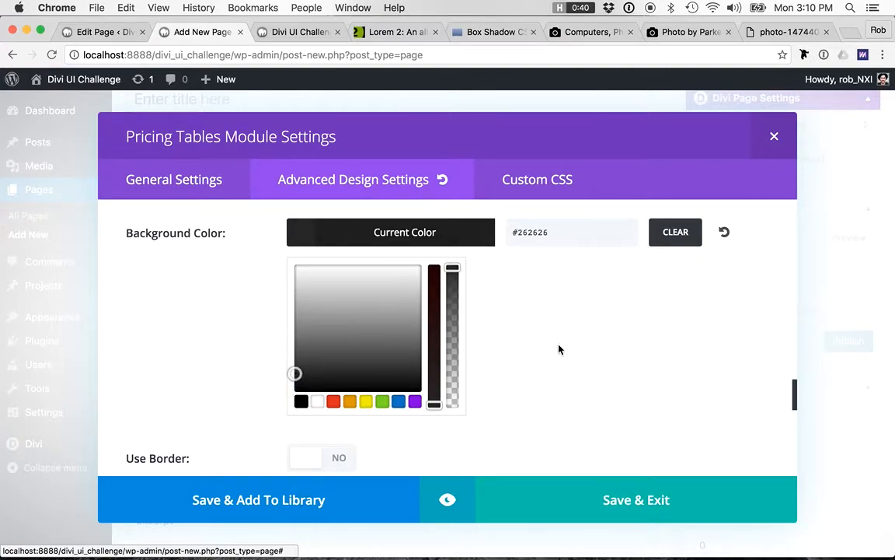
pyautogui.scroll(-3, 643, 340)
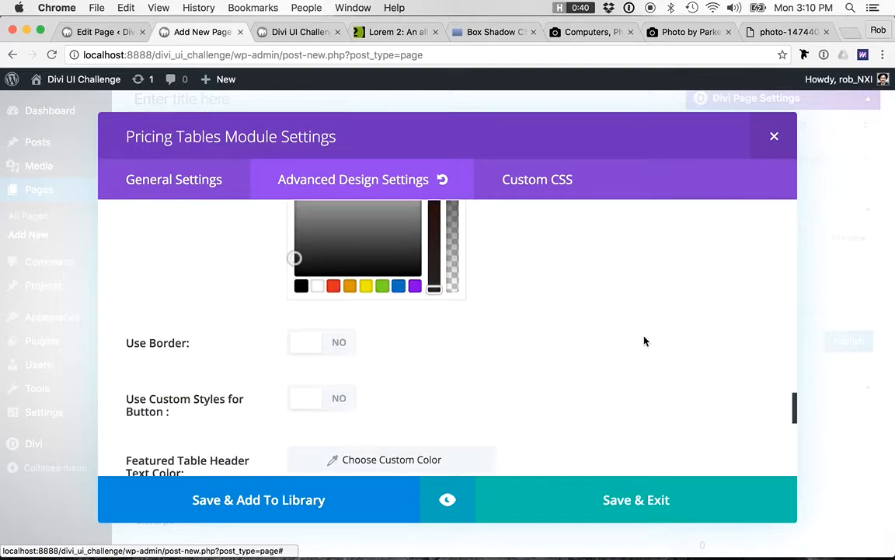
# - Enable the border for the pricing tables module and set its border width to 0
pyautogui.click(311, 339)
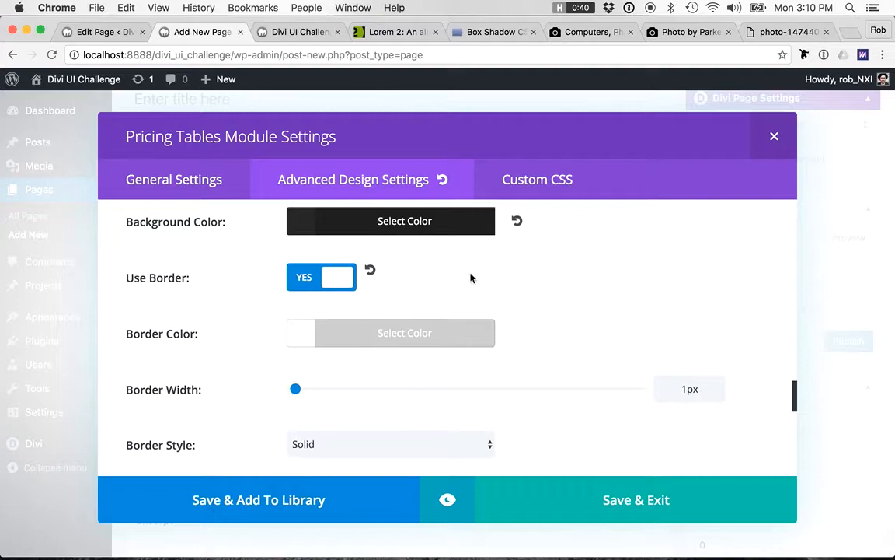
pyautogui.scroll(-1, 524, 295)
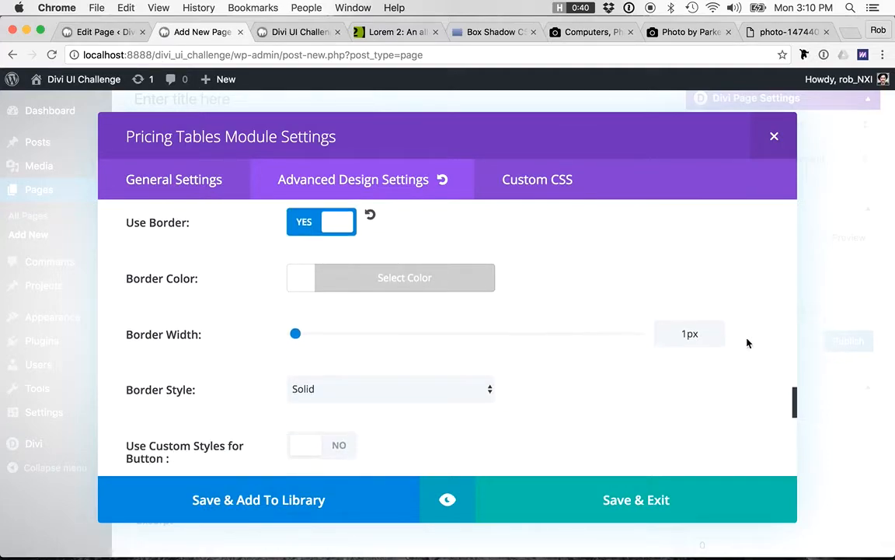
pyautogui.doubleClick(686, 334)
pyautogui.write('0')
# - Review the module's border settings: use border, color, width and style
pyautogui.scroll(1, 250, 258)
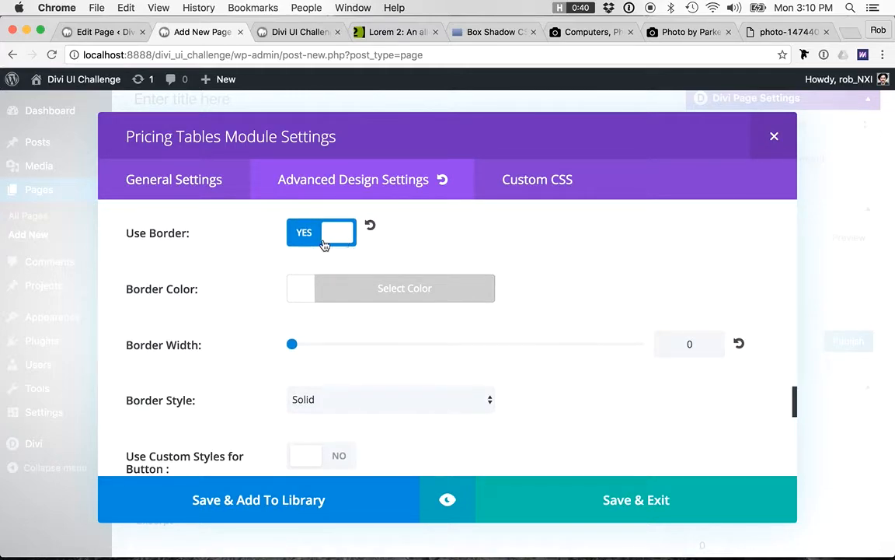
pyautogui.scroll(1, 239, 261)
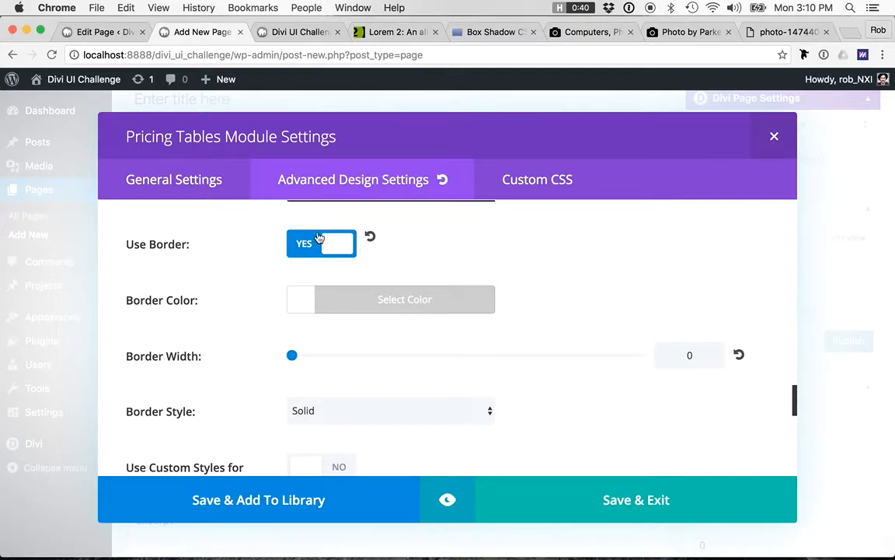
pyautogui.scroll(2, 325, 218)
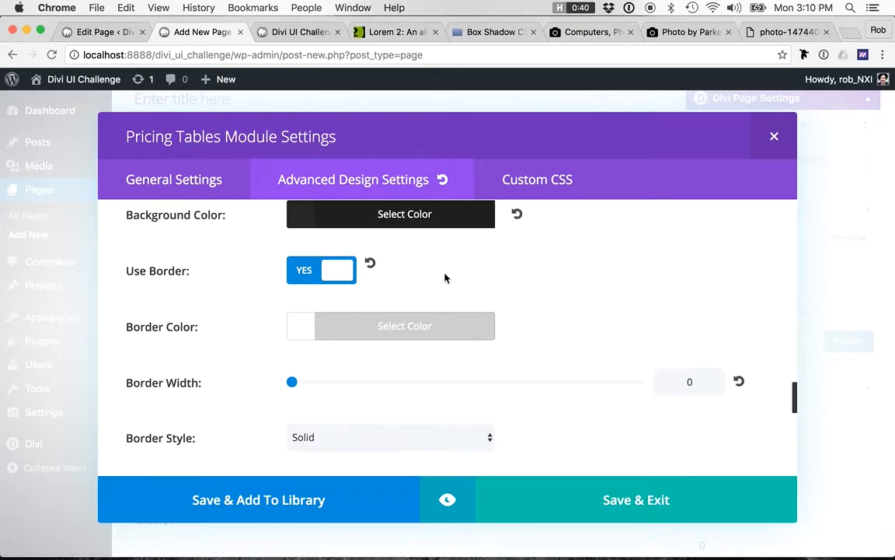
pyautogui.scroll(2, 444, 277)
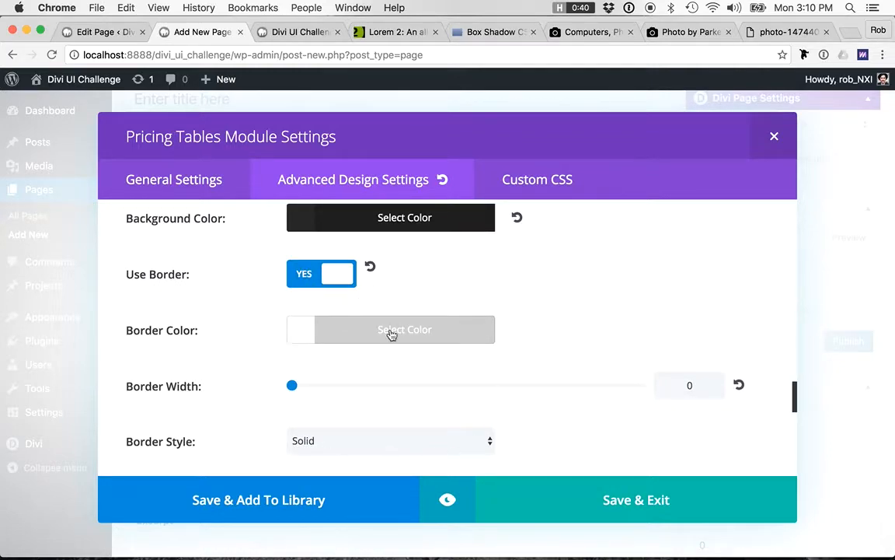
pyautogui.scroll(-2, 314, 350)
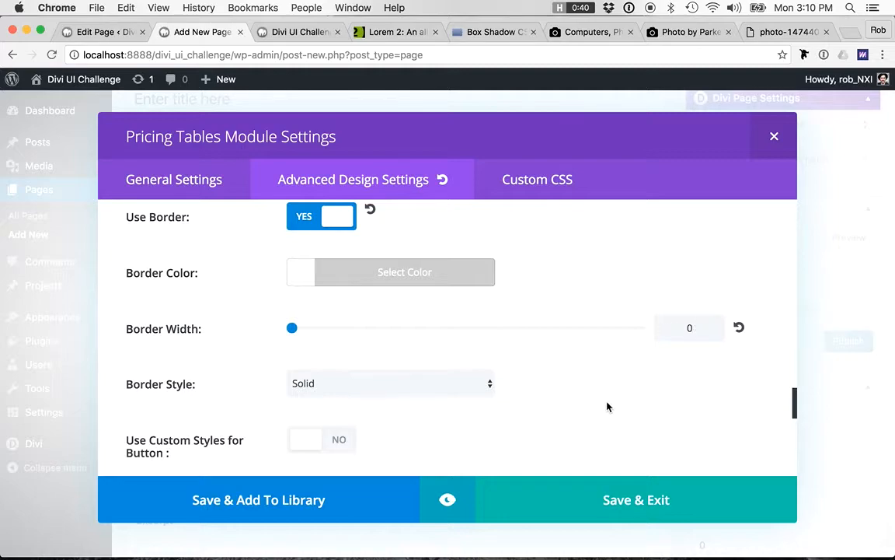
pyautogui.scroll(-2, 608, 407)
pyautogui.scroll(-2, 608, 407)
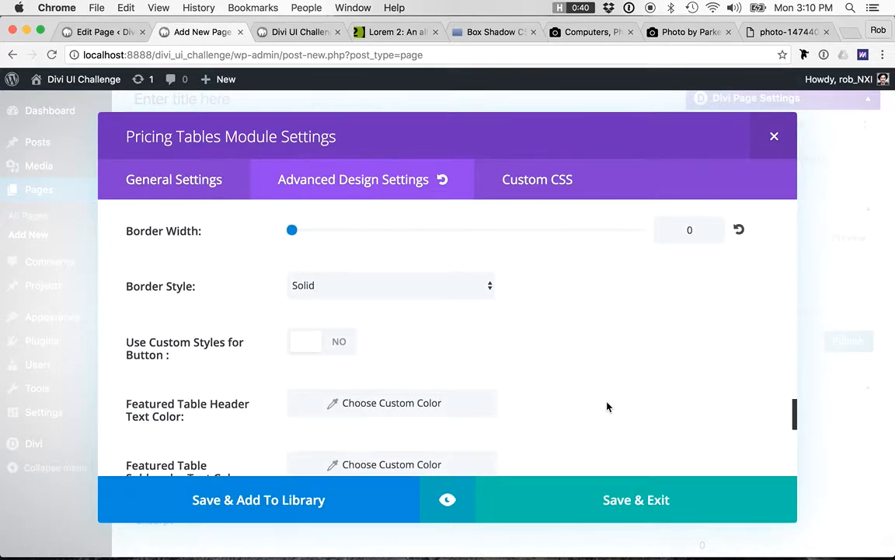
pyautogui.scroll(4, 607, 407)
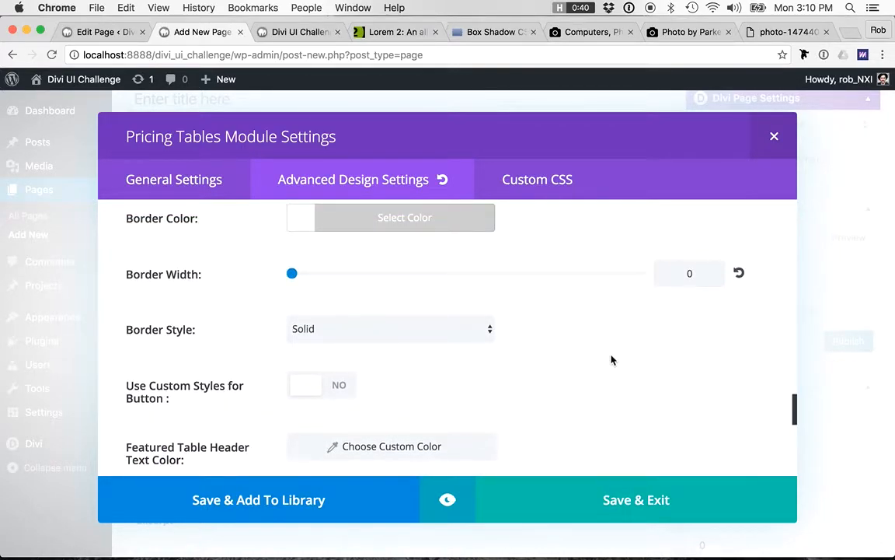
pyautogui.scroll(-3, 548, 284)
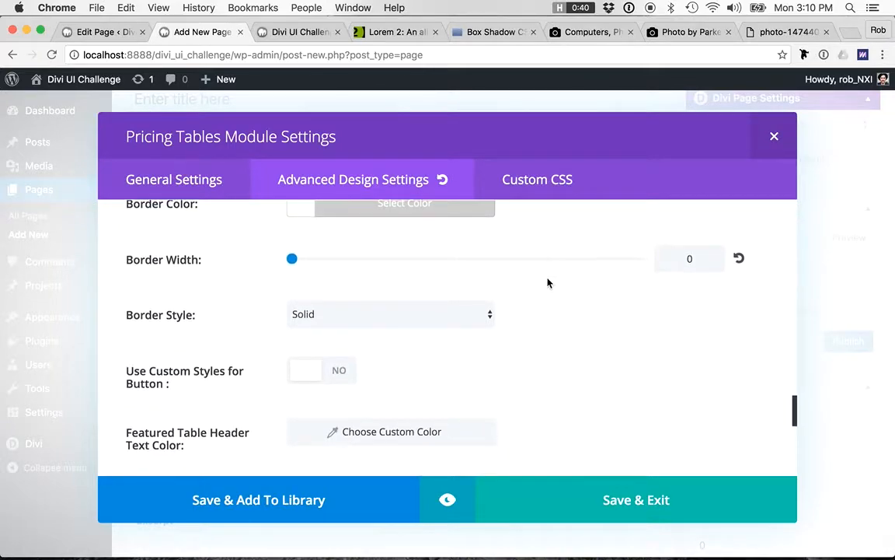
# - Enable custom styles for the pricing table button and set the button text size to 14
pyautogui.scroll(-2, 525, 380)
pyautogui.scroll(-3, 373, 385)
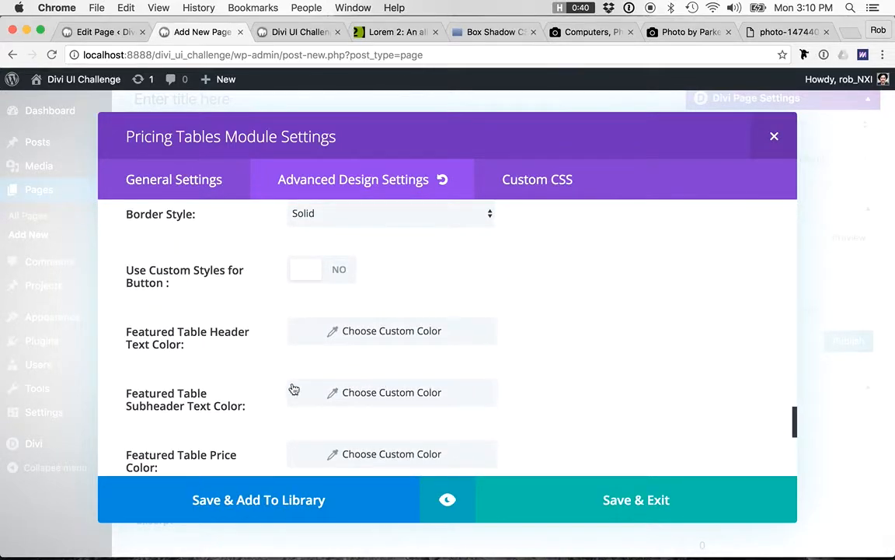
pyautogui.click(317, 270)
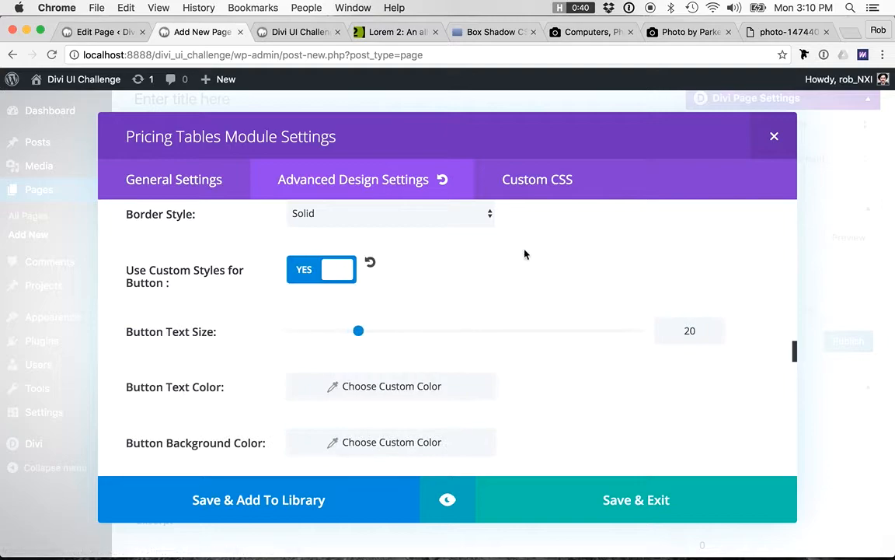
pyautogui.scroll(-1, 525, 255)
pyautogui.doubleClick(688, 296)
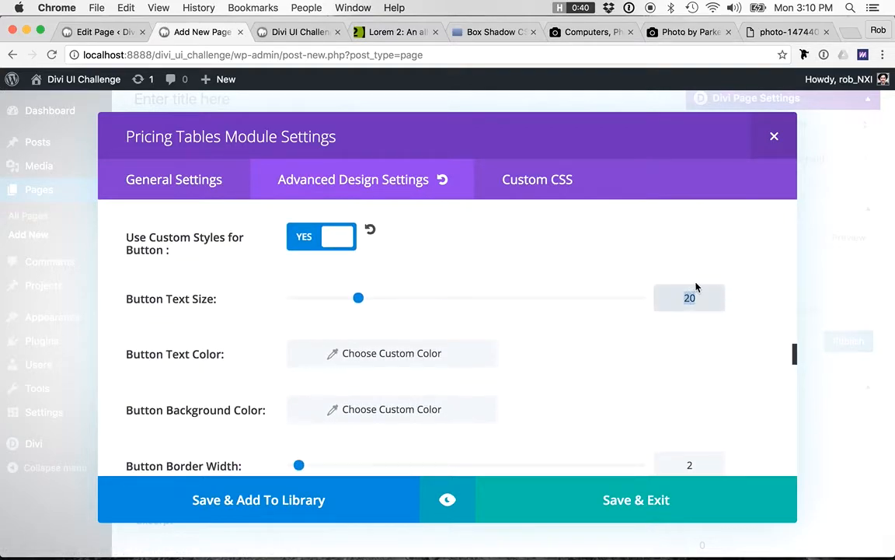
pyautogui.write('14')
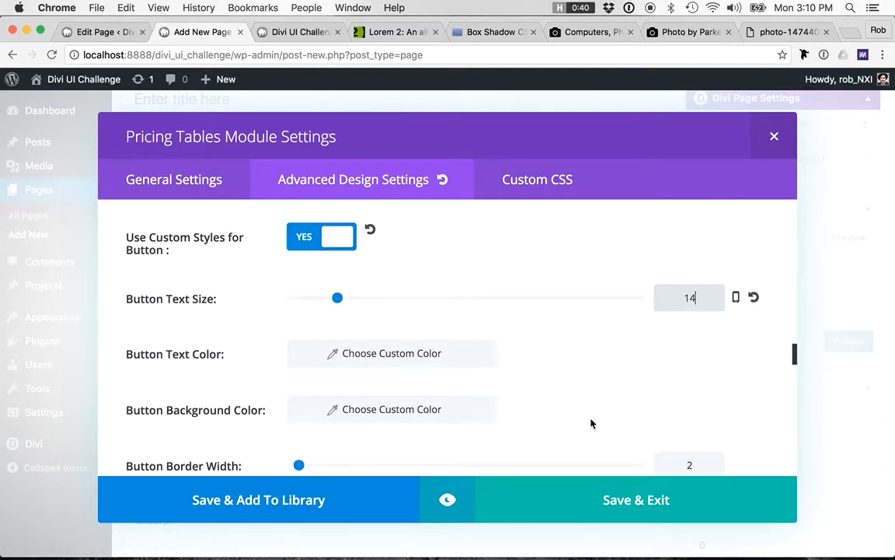
# - Give the button text a custom white color, #ffffff
pyautogui.scroll(-1, 591, 421)
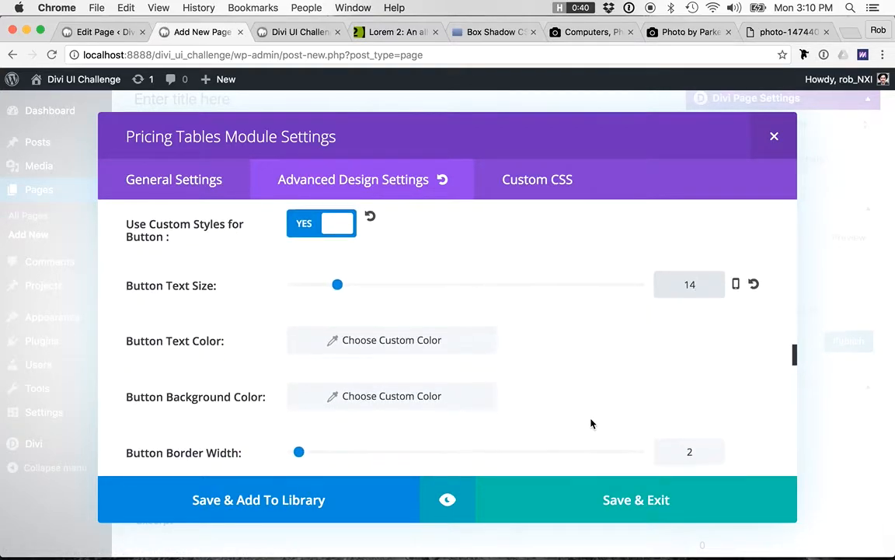
pyautogui.click(426, 337)
pyautogui.scroll(-1, 426, 337)
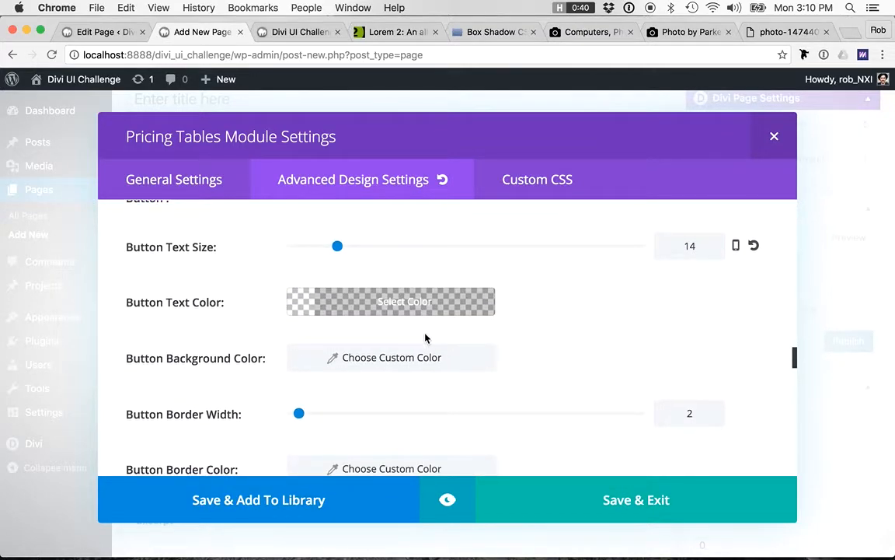
pyautogui.click(426, 302)
pyautogui.scroll(-1, 365, 368)
pyautogui.click(319, 440)
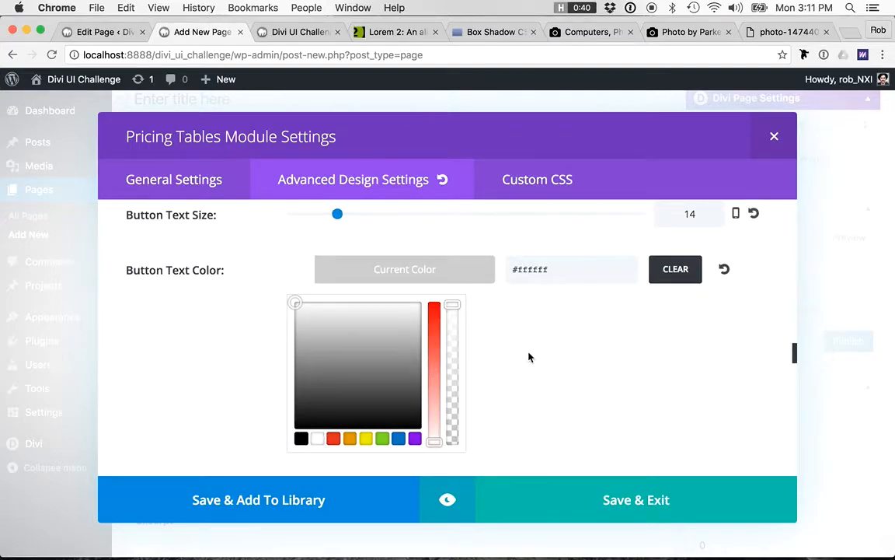
# - Copy the button background color's hex value from the advanced design settings of the finished Pricing Tables module on the existing page
pyautogui.scroll(-3, 528, 356)
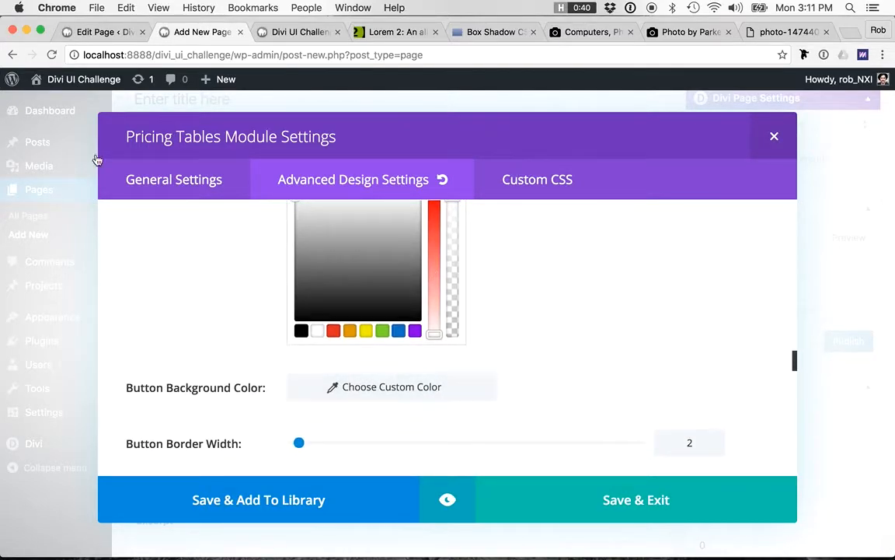
pyautogui.click(97, 33)
pyautogui.scroll(-2, 330, 299)
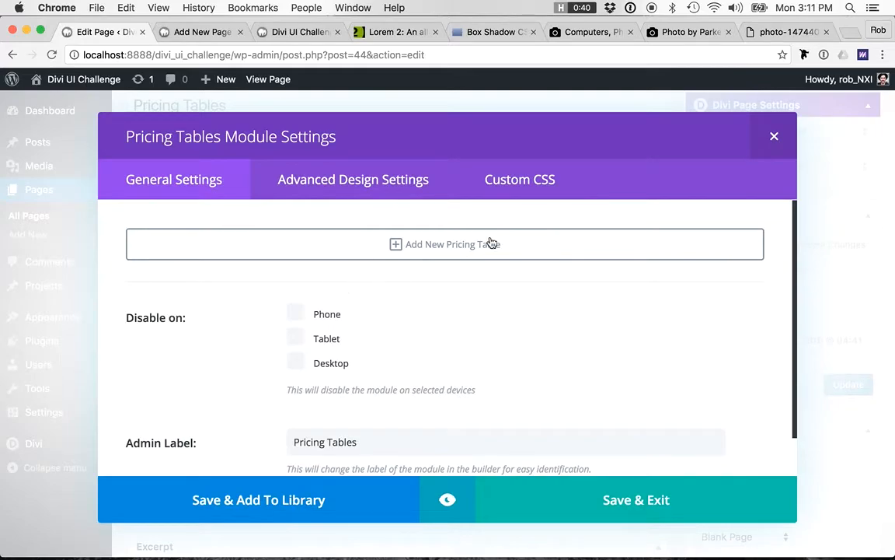
pyautogui.click(776, 138)
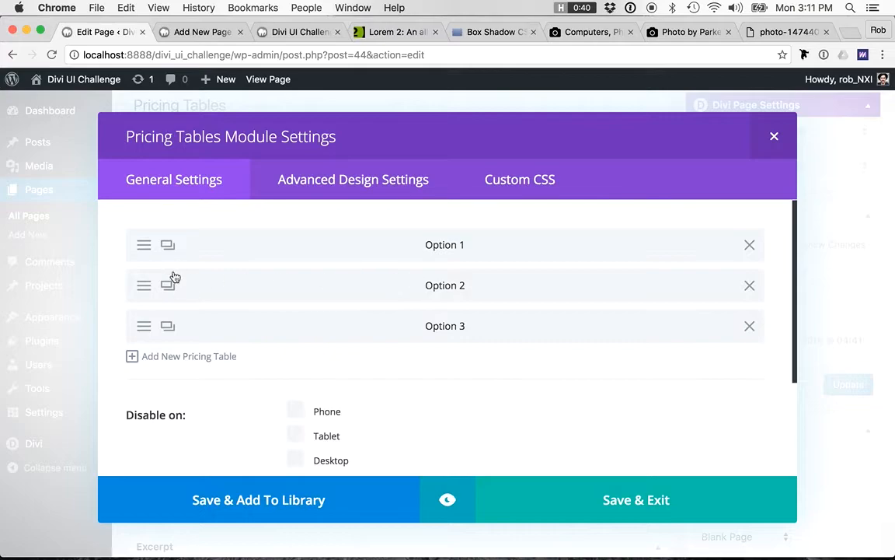
pyautogui.click(329, 190)
pyautogui.scroll(-15, 249, 369)
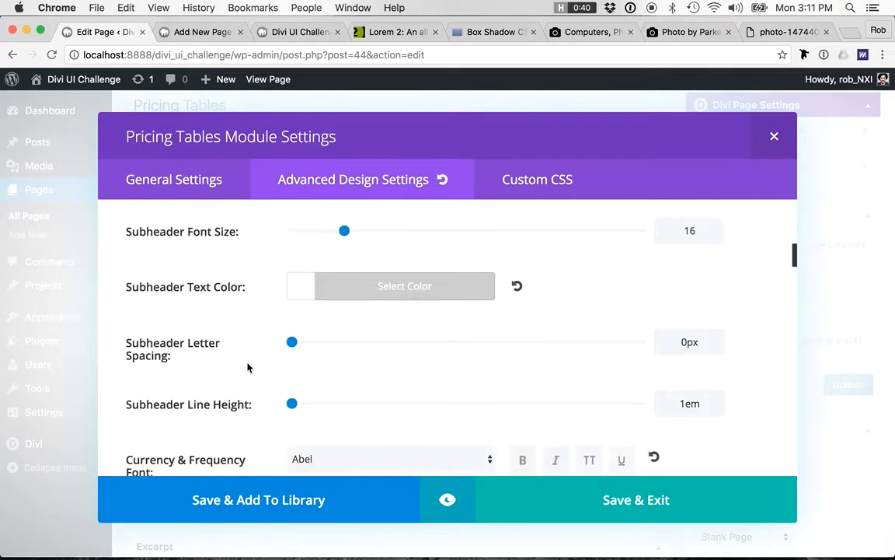
pyautogui.scroll(-10, 248, 367)
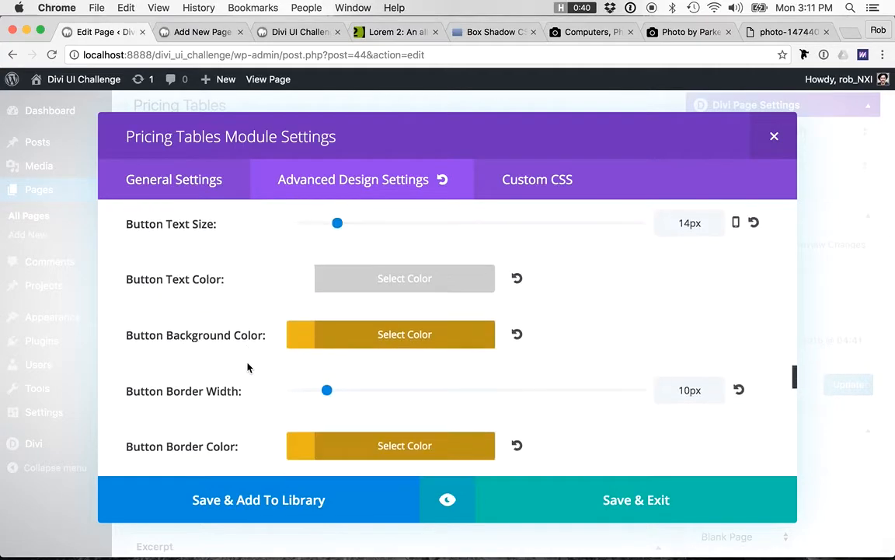
pyautogui.click(384, 304)
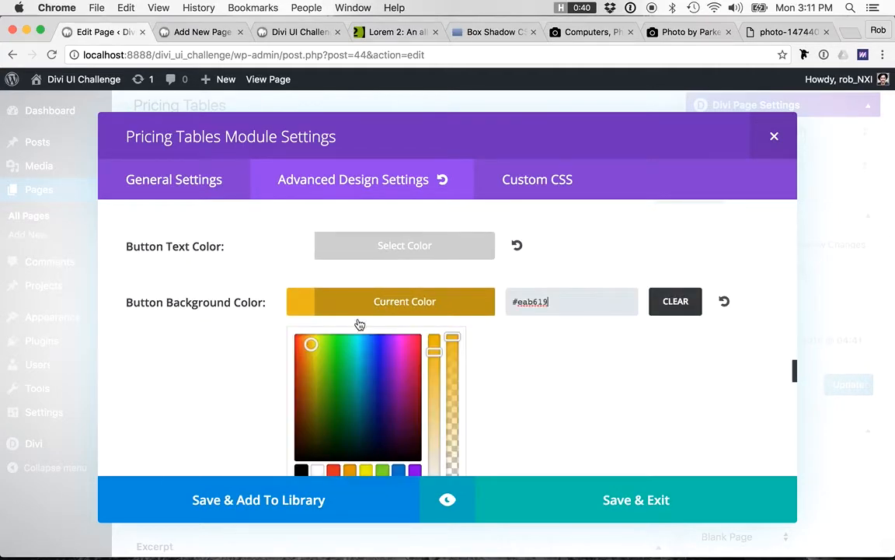
pyautogui.doubleClick(557, 300)
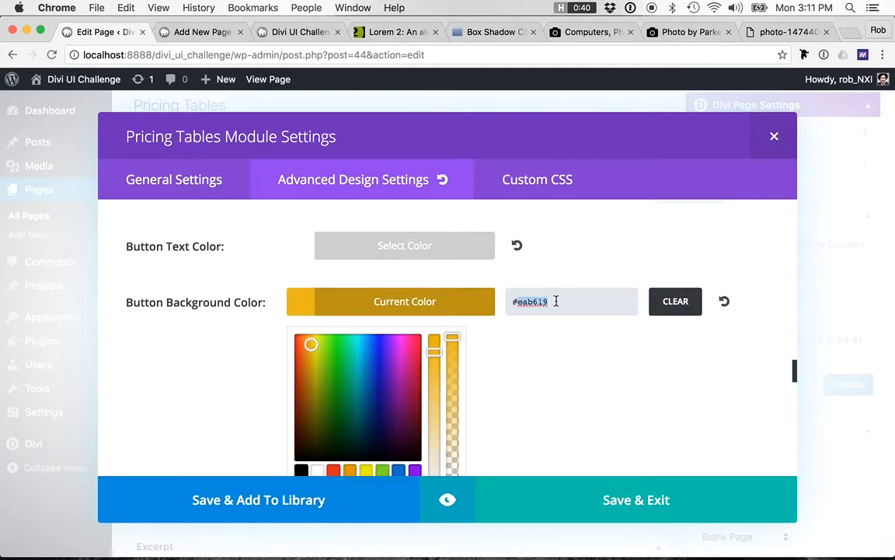
# - Back on the new page, set the button background color to #eab619
pyautogui.click(199, 32)
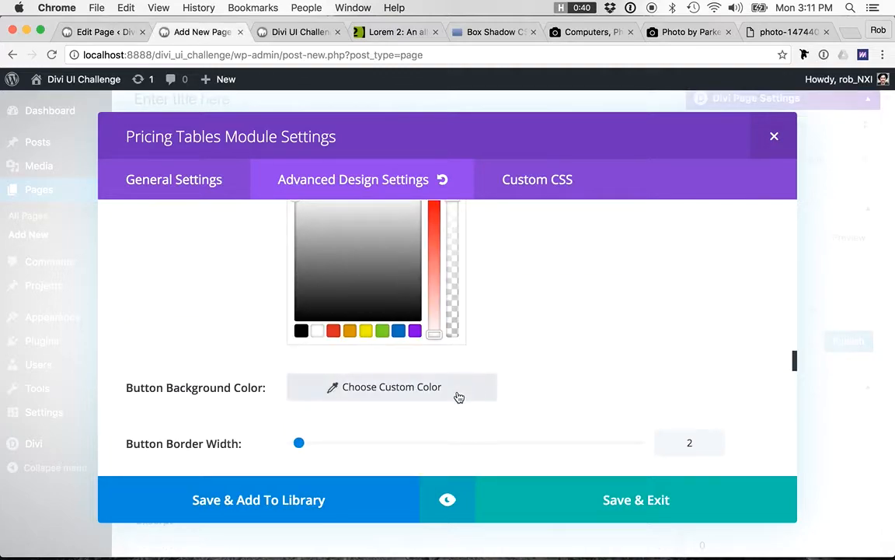
pyautogui.click(459, 397)
pyautogui.click(432, 393)
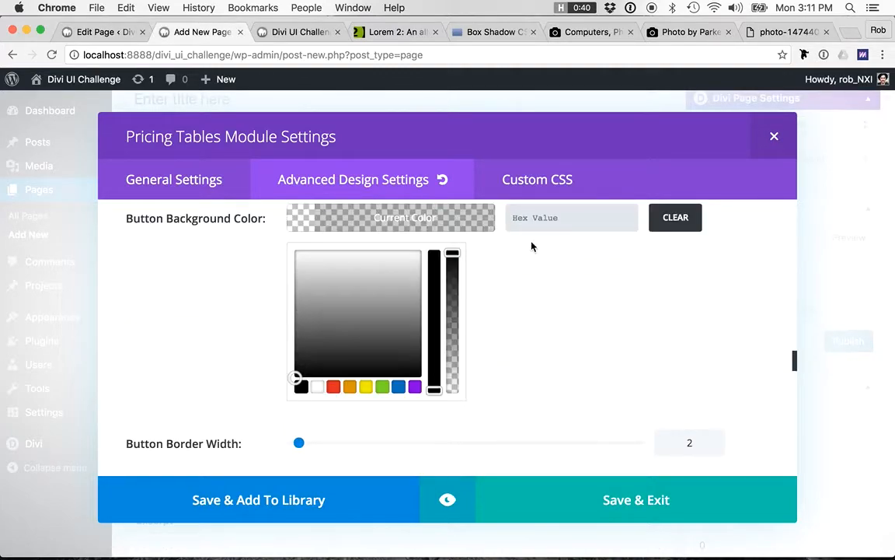
pyautogui.write('#eab619')
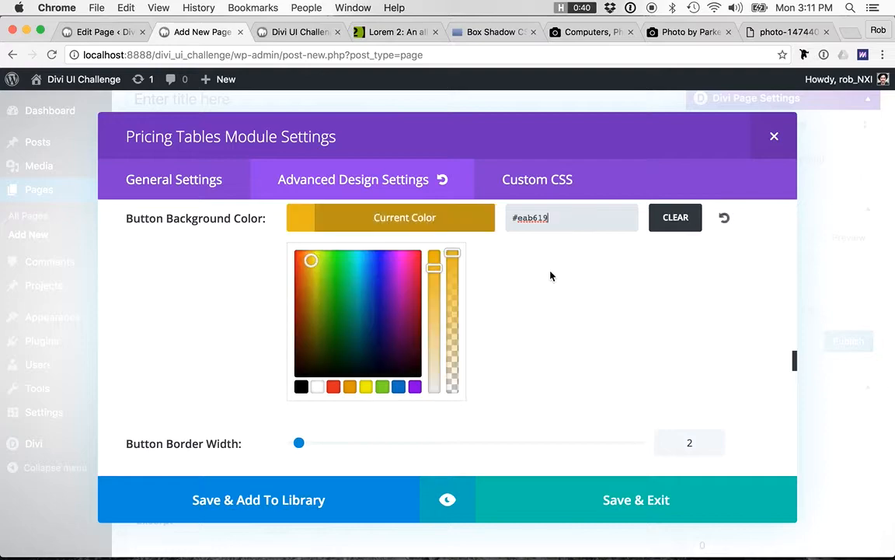
# - Preview the pricing tables module, check the Order Now button's styling, and return to the settings
pyautogui.scroll(-2, 551, 311)
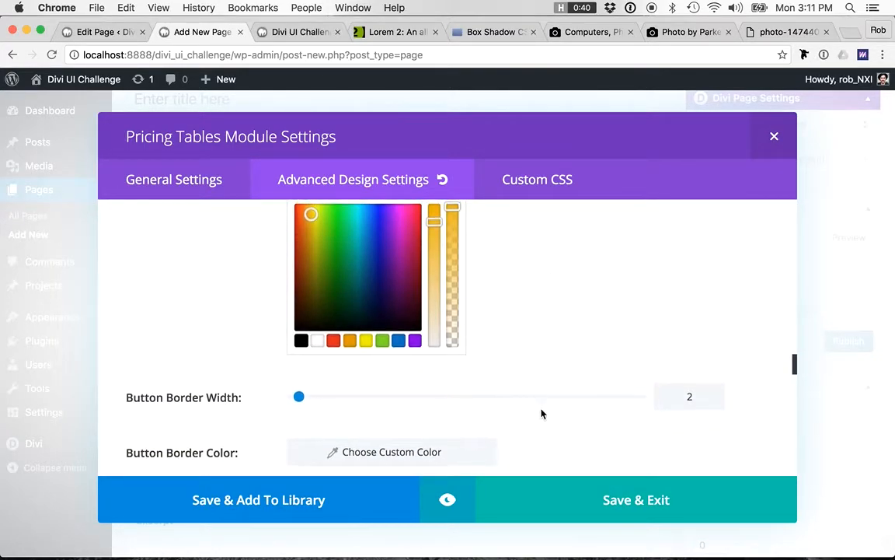
pyautogui.click(447, 500)
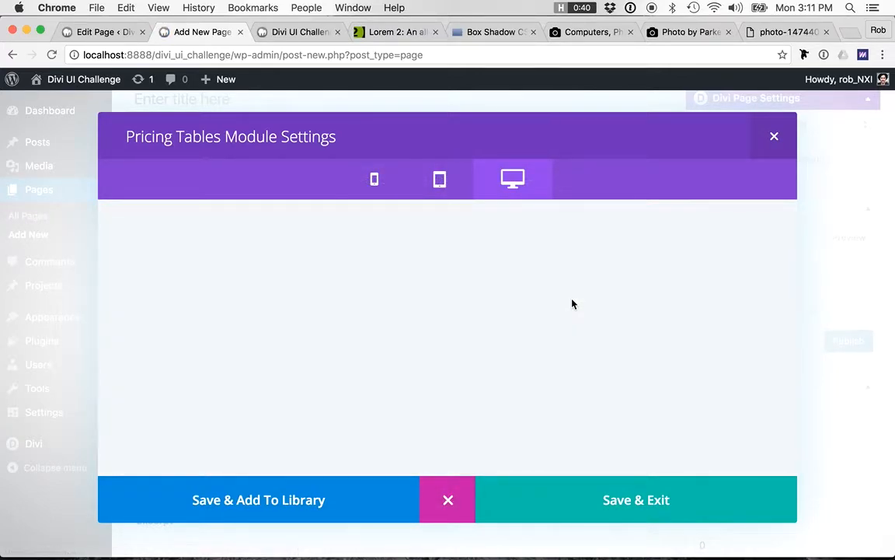
pyautogui.scroll(-2, 572, 304)
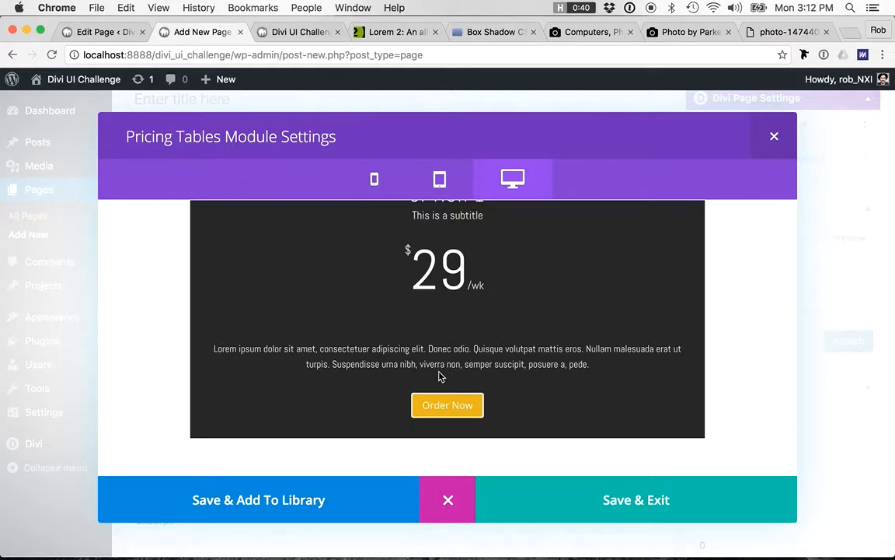
pyautogui.scroll(1, 449, 327)
pyautogui.scroll(-1, 448, 327)
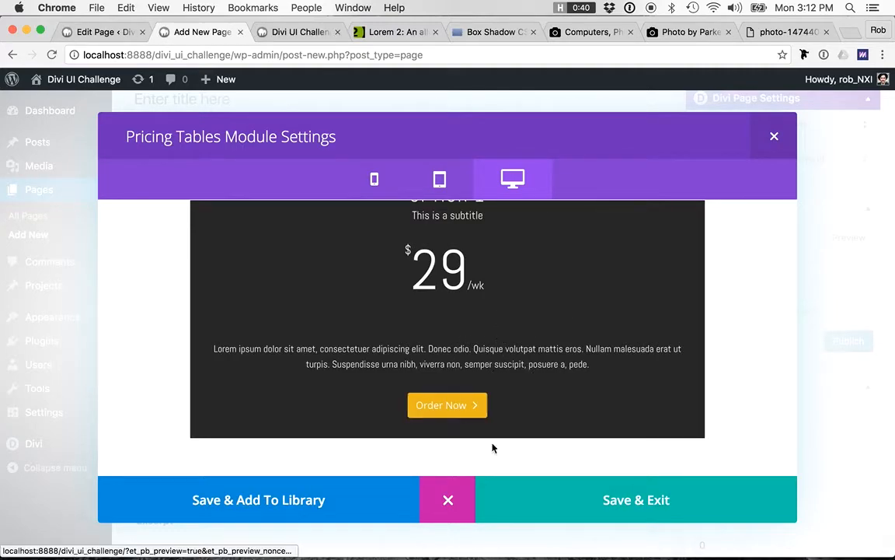
pyautogui.click(448, 499)
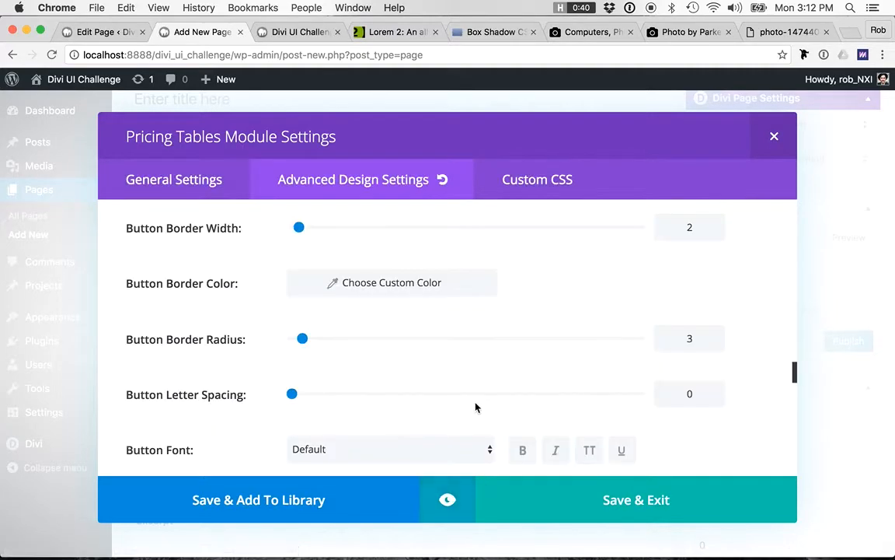
# - Set the button border color to #eab619 to match the button background
pyautogui.scroll(2, 419, 346)
pyautogui.scroll(1, 419, 337)
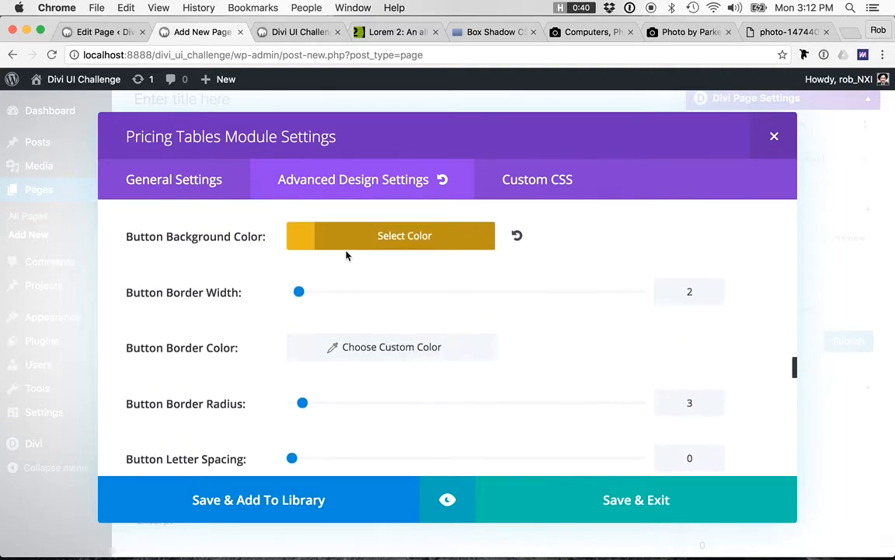
pyautogui.click(392, 347)
pyautogui.click(439, 351)
pyautogui.write('#eab619')
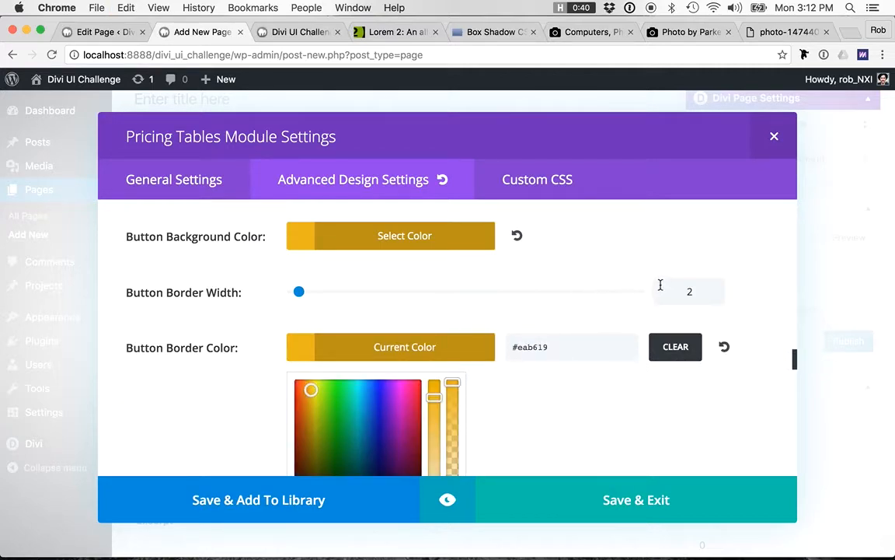
# - Set the button border width to 10 and preview the module
pyautogui.click(689, 290)
pyautogui.press('BackSpace')
pyautogui.write('10')
pyautogui.click(447, 500)
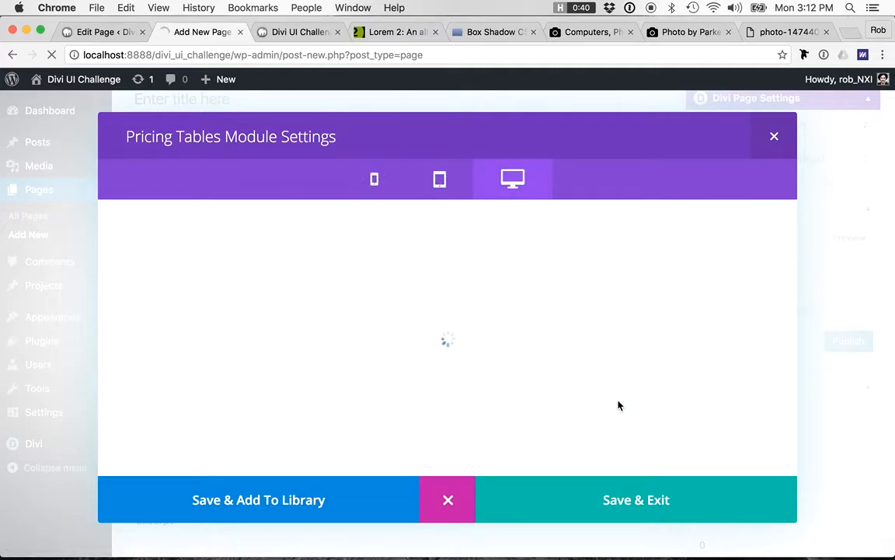
# - Check the Order Now button in the preview, return to the settings, and set the button border radius and letter spacing to 2
pyautogui.scroll(-3, 539, 376)
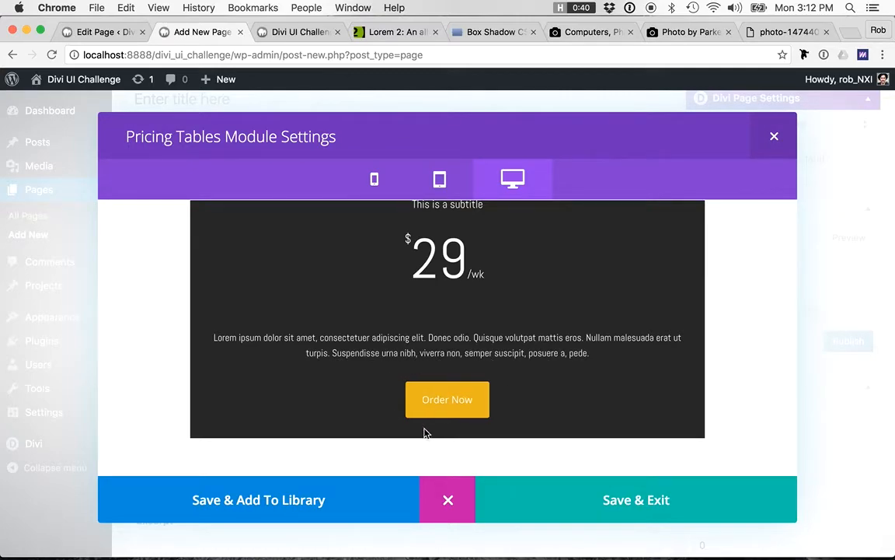
pyautogui.click(451, 497)
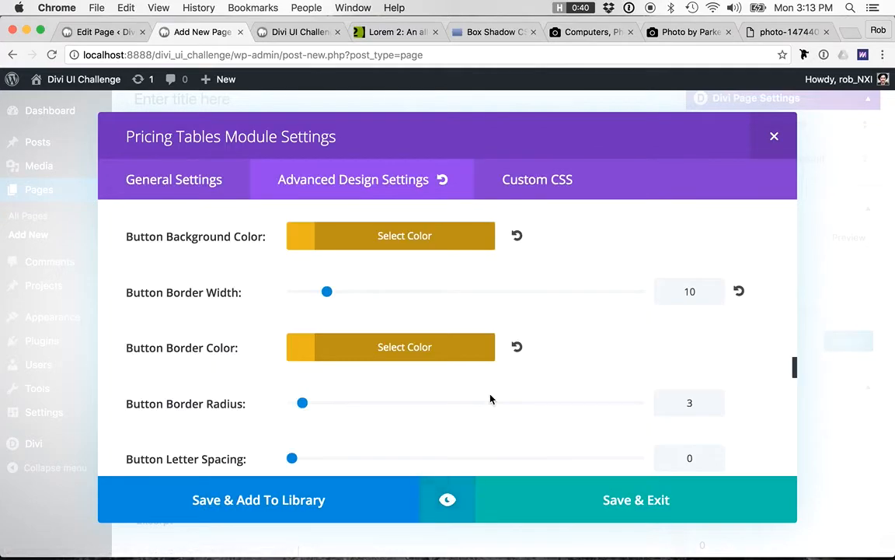
pyautogui.scroll(-1, 492, 398)
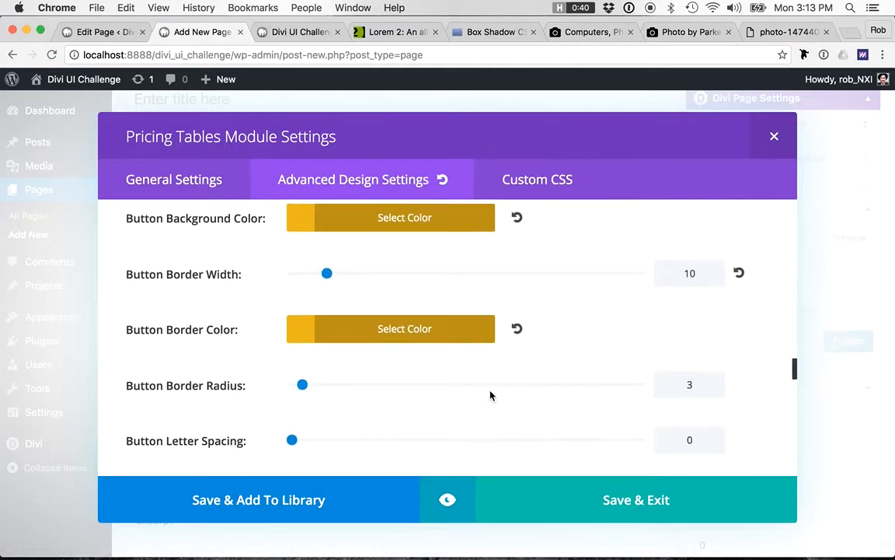
pyautogui.click(680, 379)
pyautogui.press('BackSpace')
pyautogui.write('2')
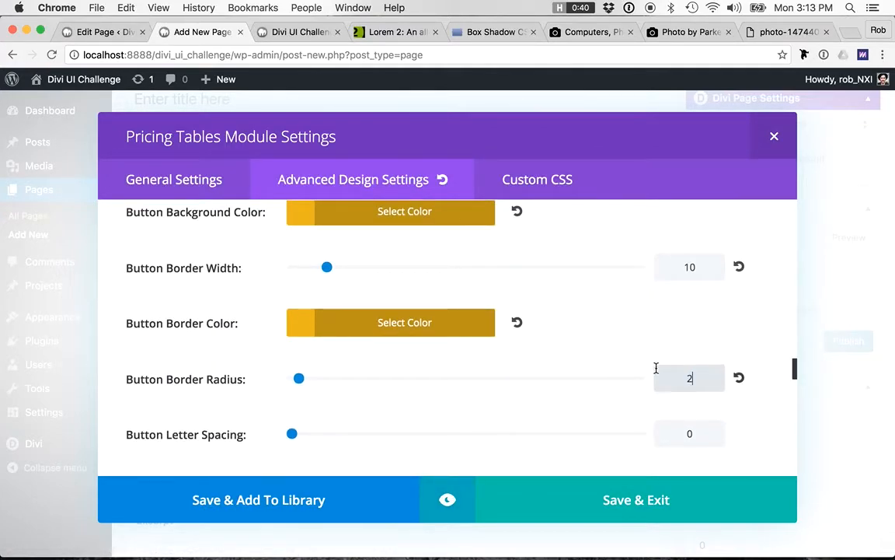
pyautogui.scroll(-1, 575, 412)
pyautogui.scroll(-1, 574, 413)
pyautogui.click(695, 378)
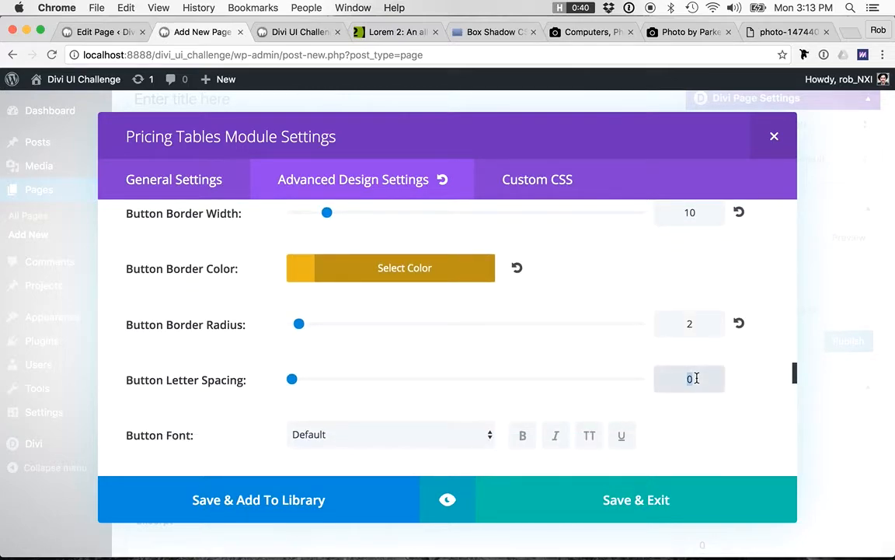
# - Set the button font to Abel with uppercase styling
pyautogui.click(430, 435)
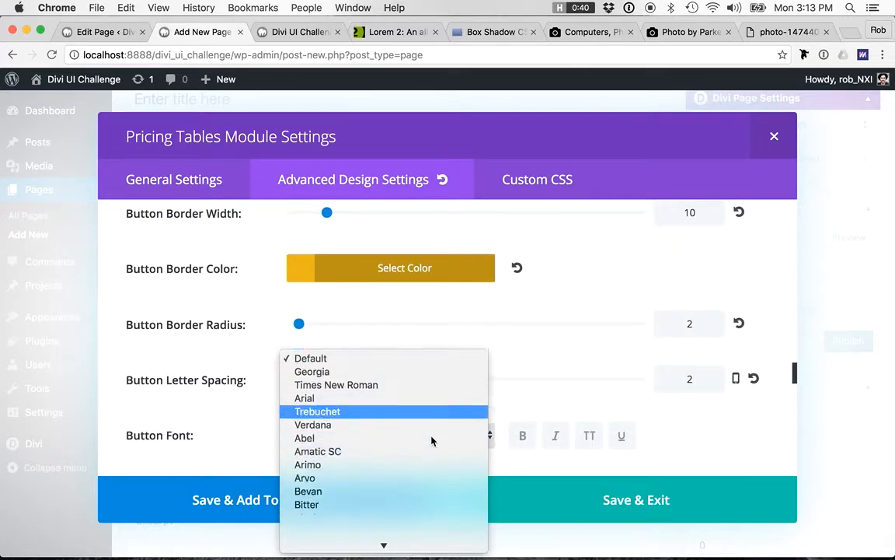
pyautogui.click(346, 400)
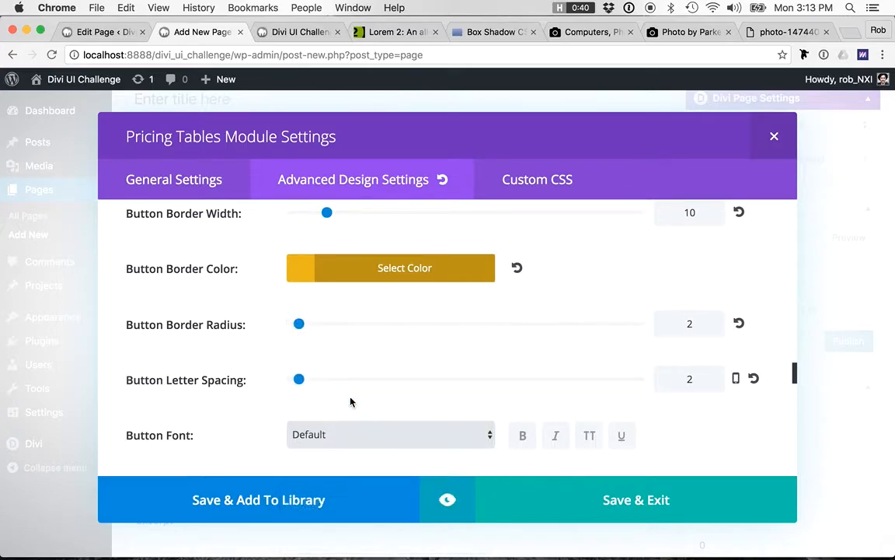
pyautogui.scroll(-2, 435, 386)
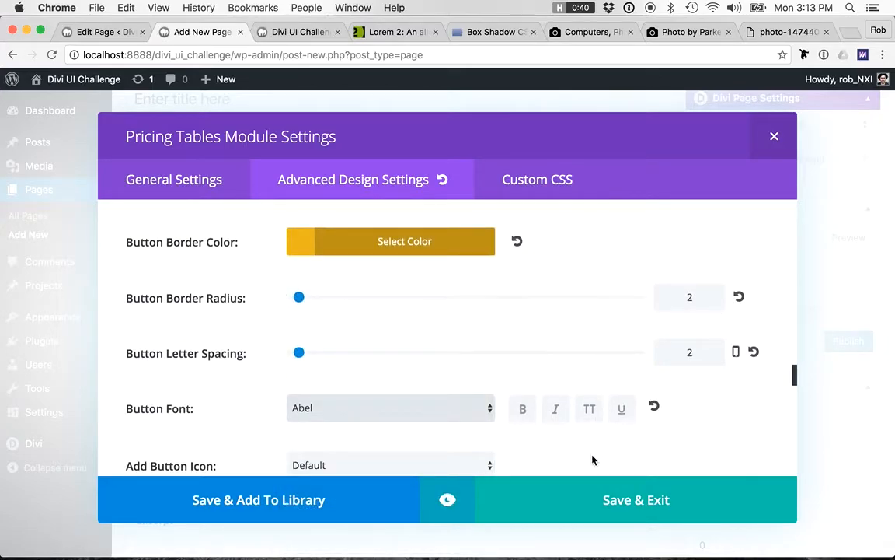
pyautogui.click(590, 408)
# - Turn off the button icon by setting Add Button Icon to No
pyautogui.scroll(-3, 637, 435)
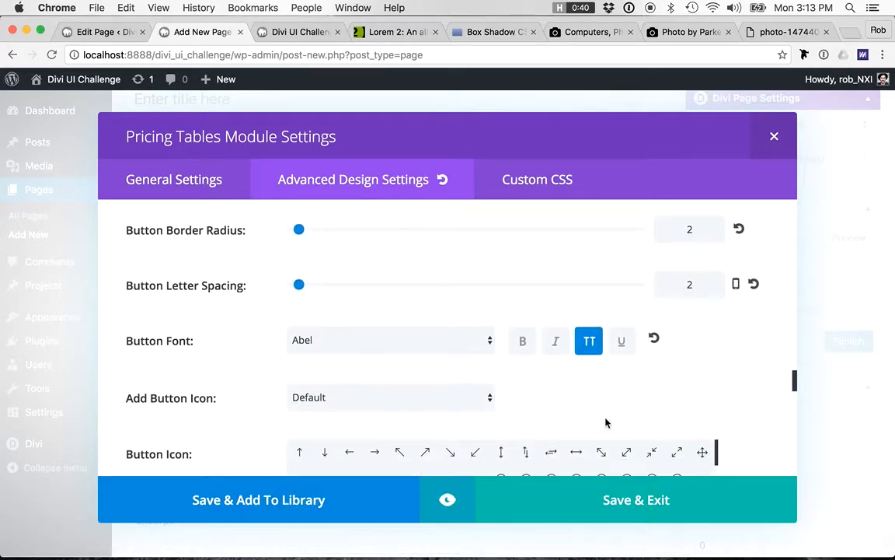
pyautogui.scroll(-2, 591, 412)
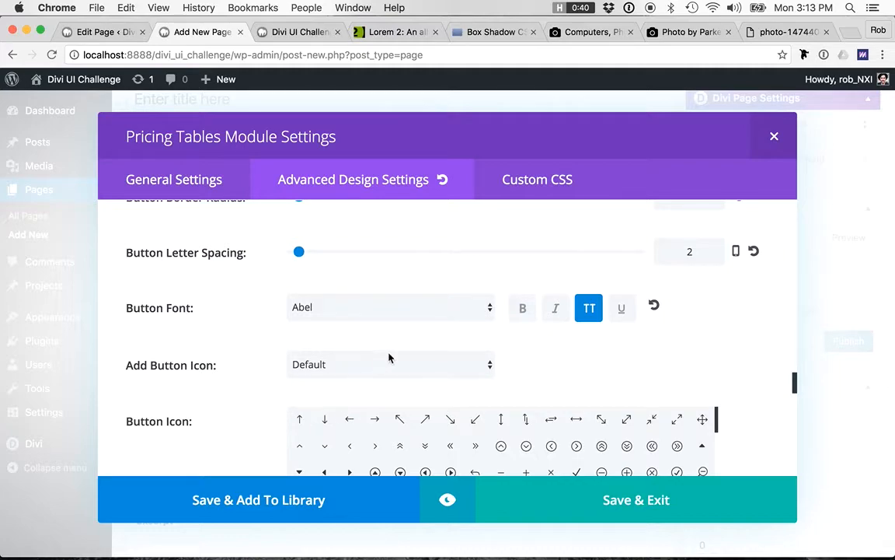
pyautogui.click(440, 360)
pyautogui.click(385, 390)
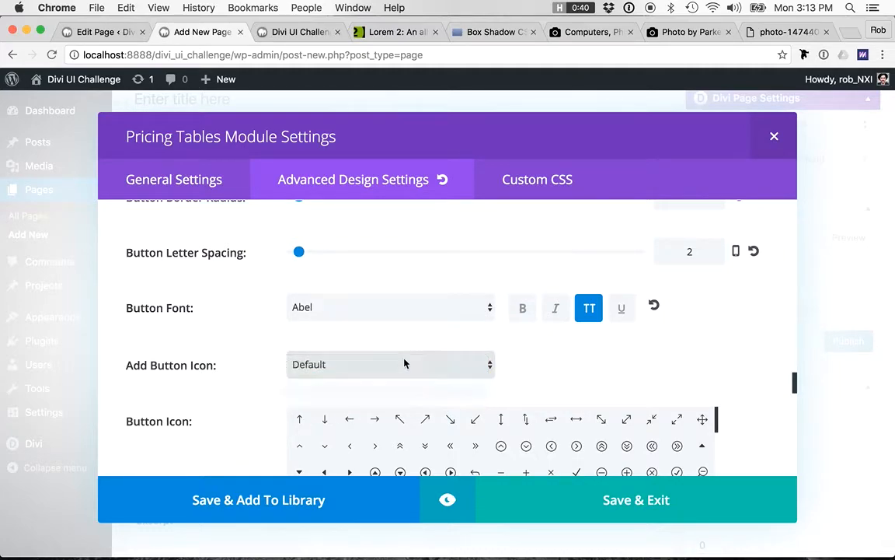
# - Give the button a custom hover text color of white, #ffffff
pyautogui.scroll(-2, 477, 363)
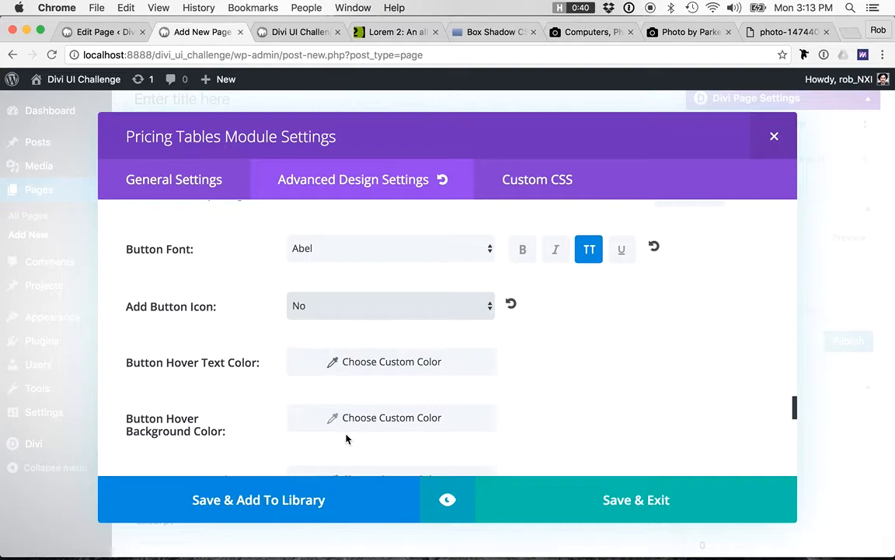
pyautogui.click(382, 364)
pyautogui.scroll(-2, 393, 342)
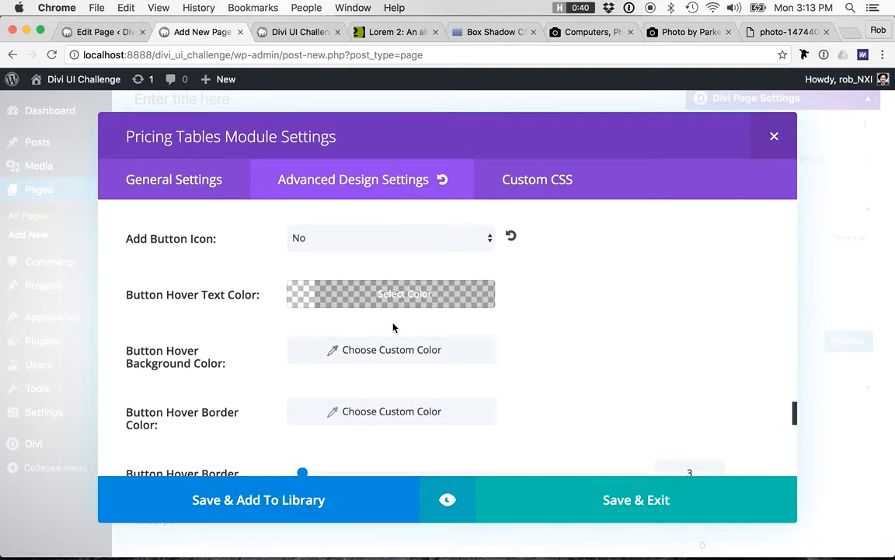
pyautogui.click(420, 294)
pyautogui.scroll(-1, 342, 397)
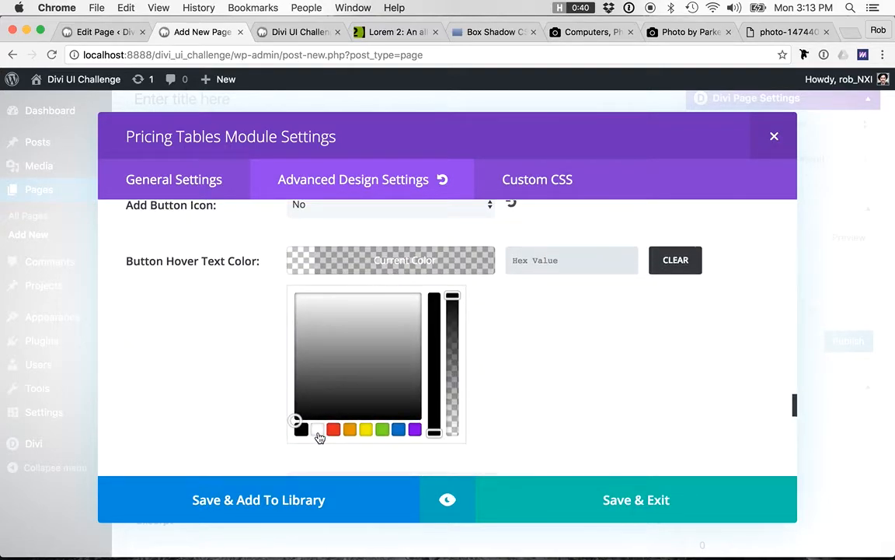
pyautogui.click(318, 433)
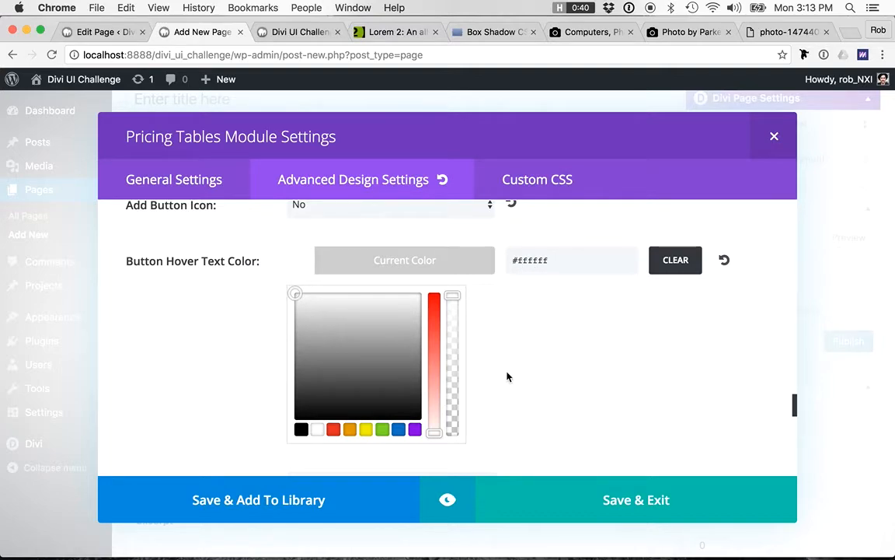
# - Set the button hover background color by entering #eab619 and adjusting its saturation to reach #eaaf00
pyautogui.scroll(-5, 507, 377)
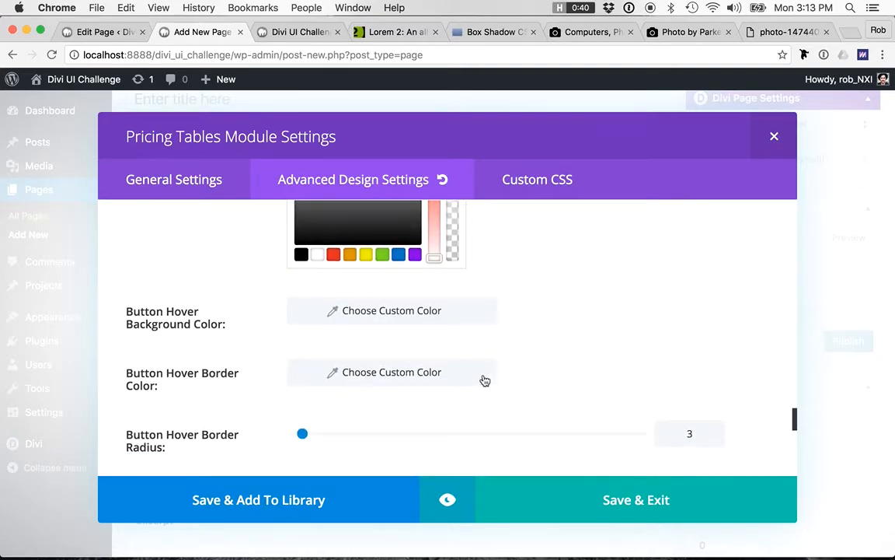
pyautogui.click(454, 315)
pyautogui.scroll(3, 454, 314)
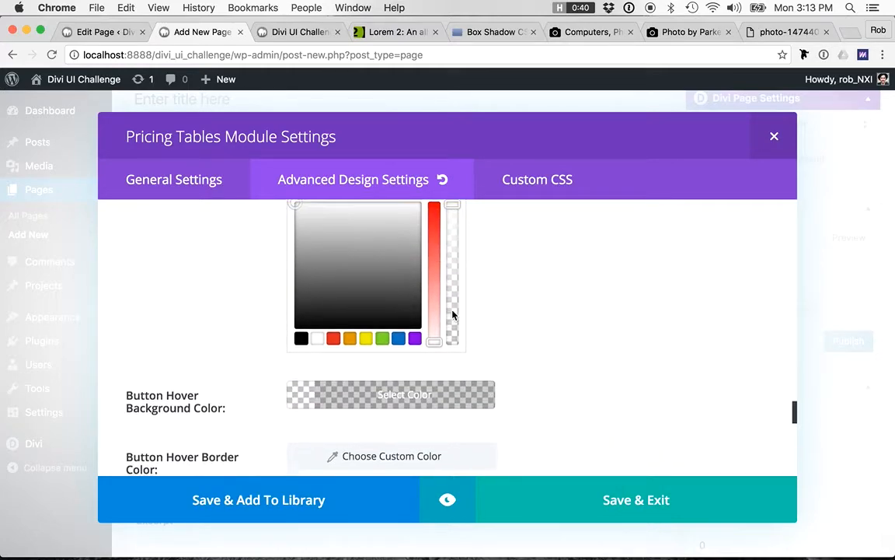
pyautogui.click(445, 432)
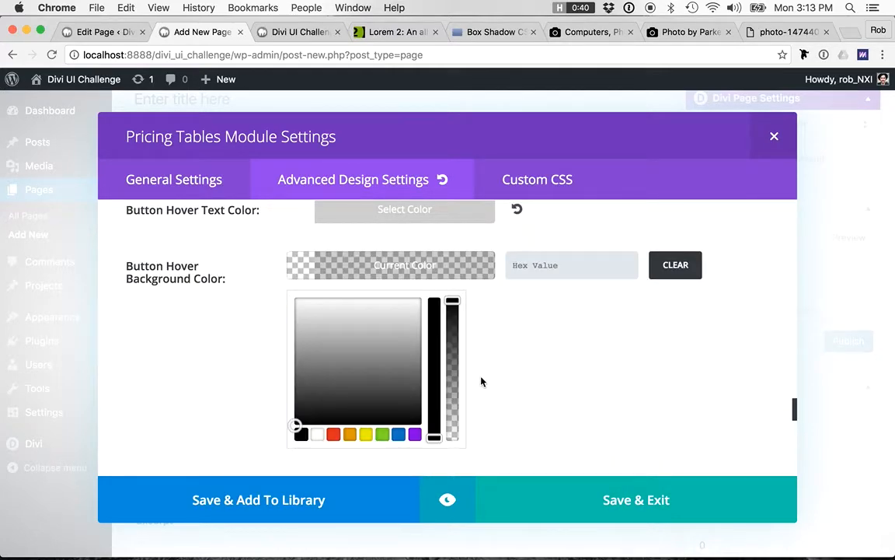
pyautogui.scroll(1, 542, 386)
pyautogui.click(580, 285)
pyautogui.write('#eab619')
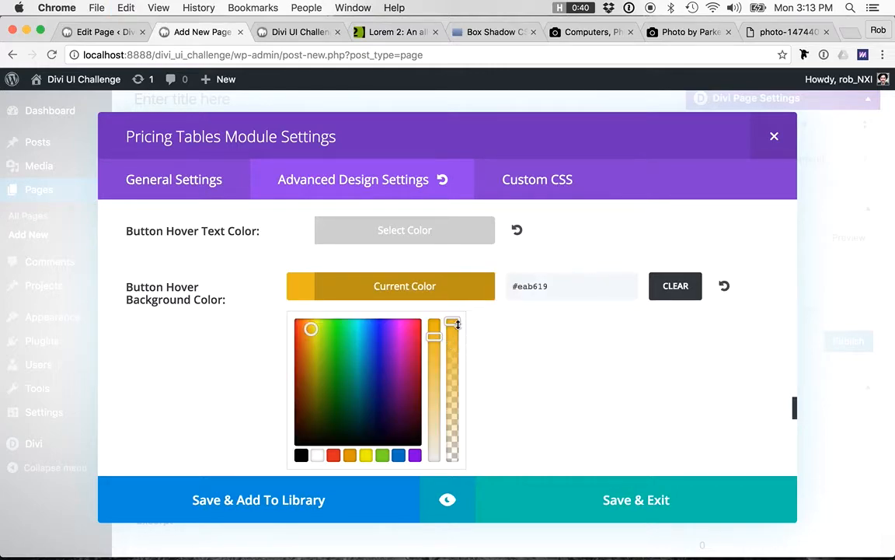
pyautogui.click(556, 284)
pyautogui.moveTo(438, 338); pyautogui.dragTo(438, 315)
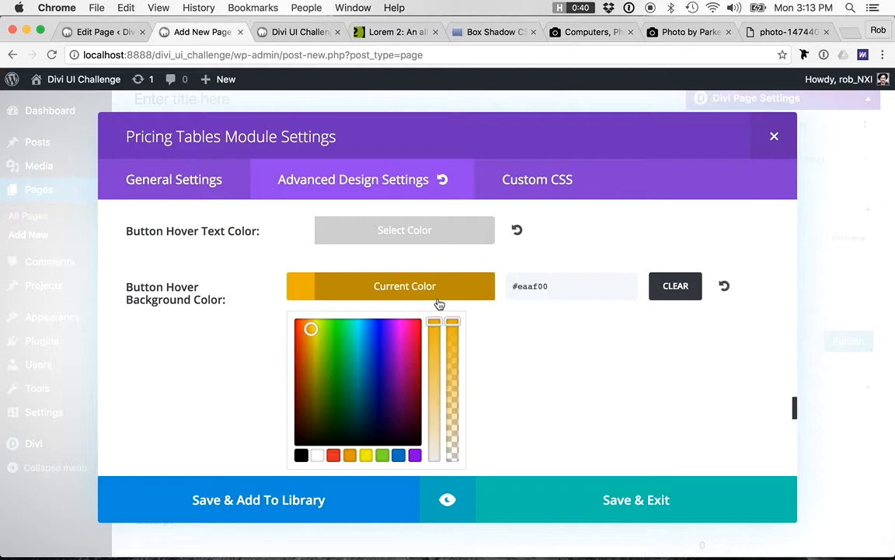
# - Copy the hover background hex value #eaaf00 and apply it as the button hover border color
pyautogui.tripleClick(522, 280)
pyautogui.press('super+c')
pyautogui.scroll(-4, 520, 333)
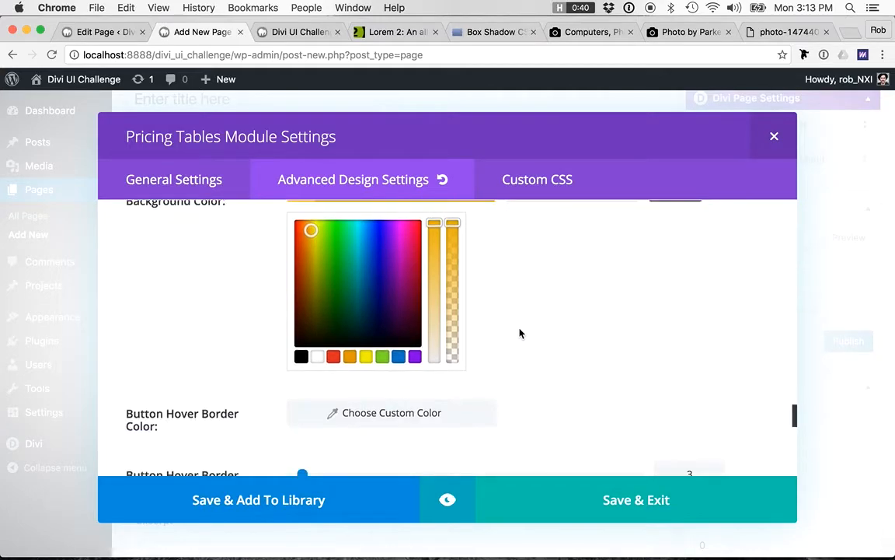
pyautogui.click(433, 377)
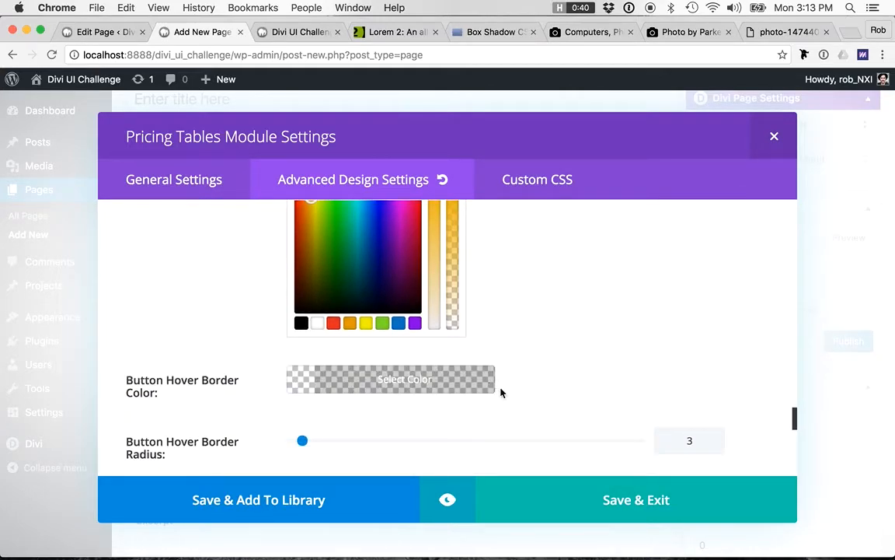
pyautogui.click(449, 388)
pyautogui.scroll(3, 556, 264)
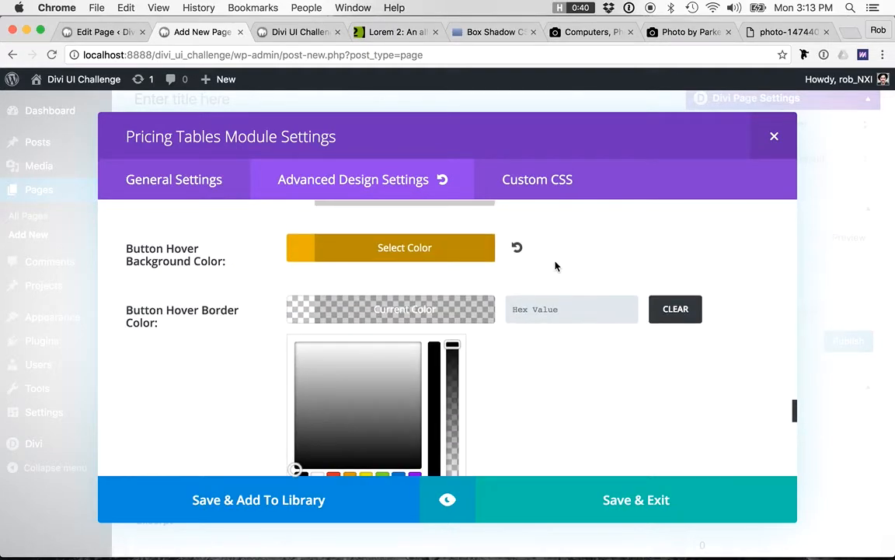
pyautogui.press('super+v')
pyautogui.press('Return')
# - Set the button hover border radius to 2 and the button hover letter spacing to 2
pyautogui.scroll(-5, 536, 354)
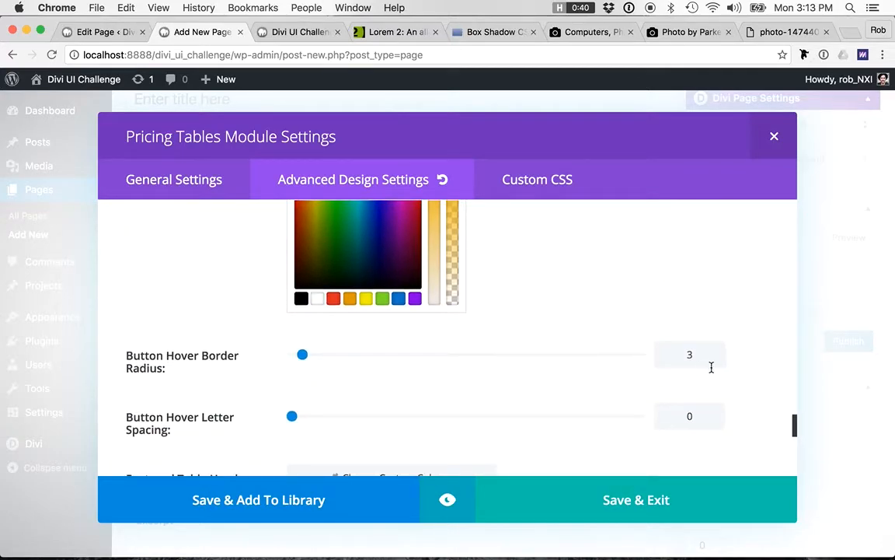
pyautogui.scroll(-5, 693, 360)
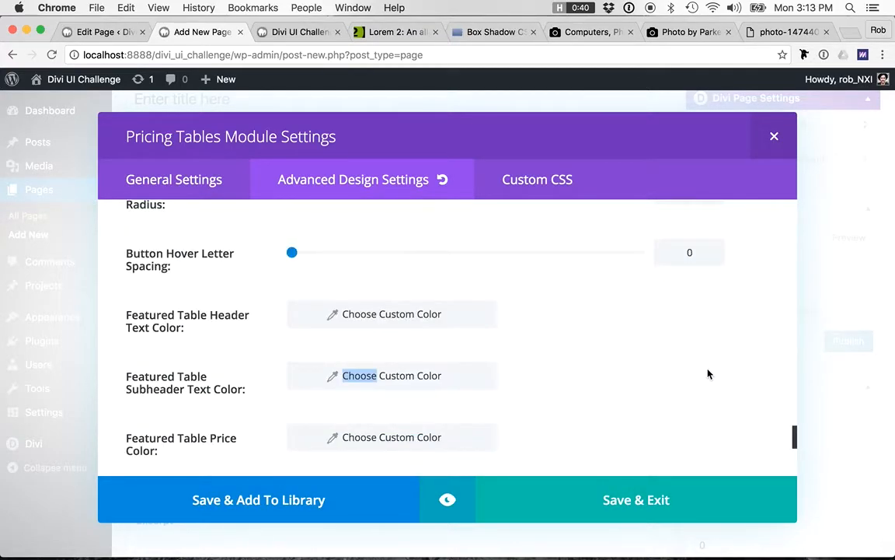
pyautogui.scroll(-4, 707, 372)
pyautogui.scroll(-3, 707, 373)
pyautogui.scroll(13, 708, 372)
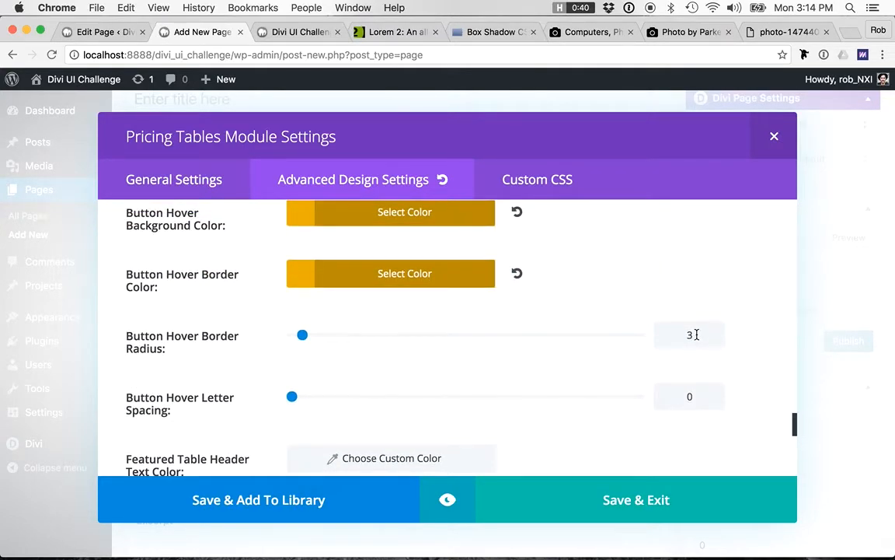
pyautogui.doubleClick(696, 335)
pyautogui.write('2')
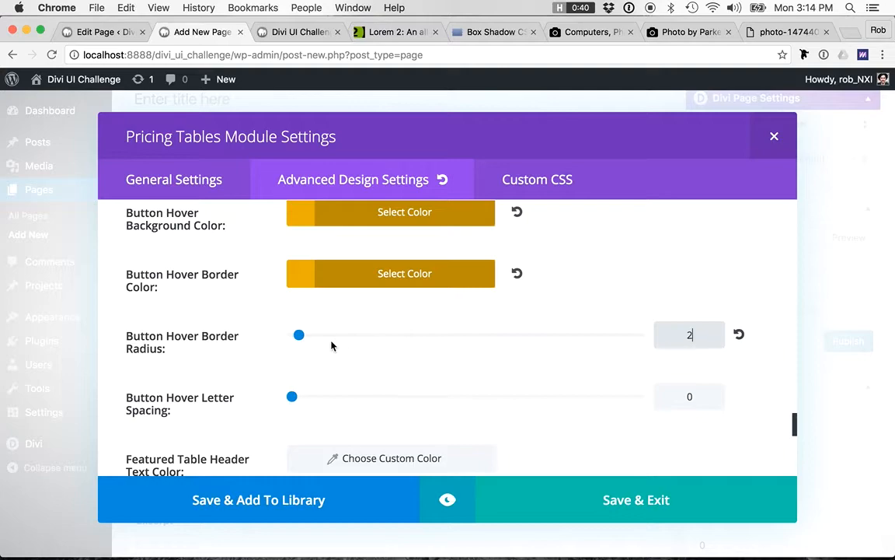
pyautogui.click(661, 420)
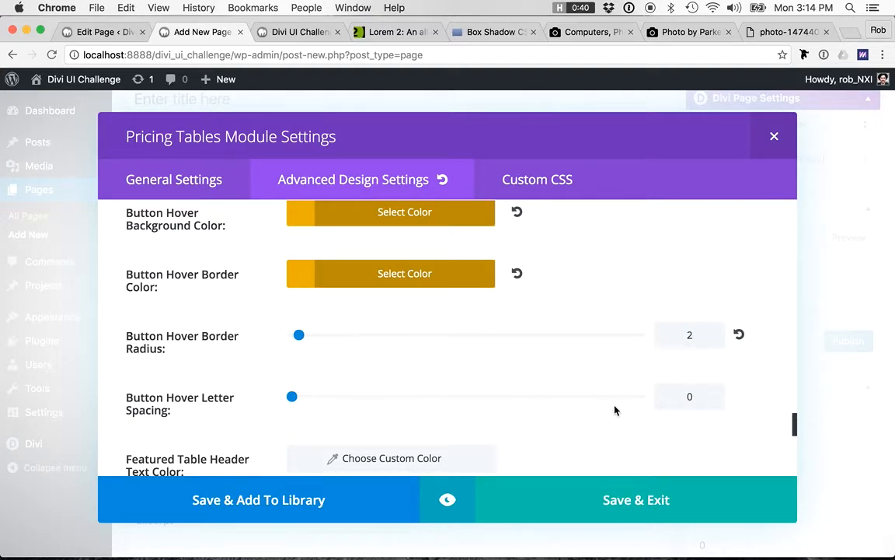
pyautogui.doubleClick(697, 397)
pyautogui.write('2')
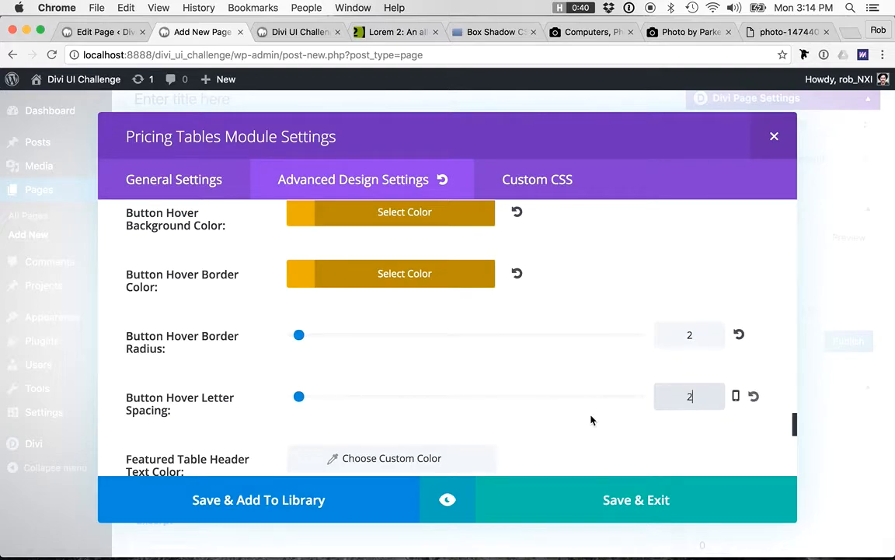
# - Preview the pricing tables module and examine the Option 1 table and its Order Now button styling
pyautogui.scroll(-3, 592, 420)
pyautogui.scroll(-3, 482, 371)
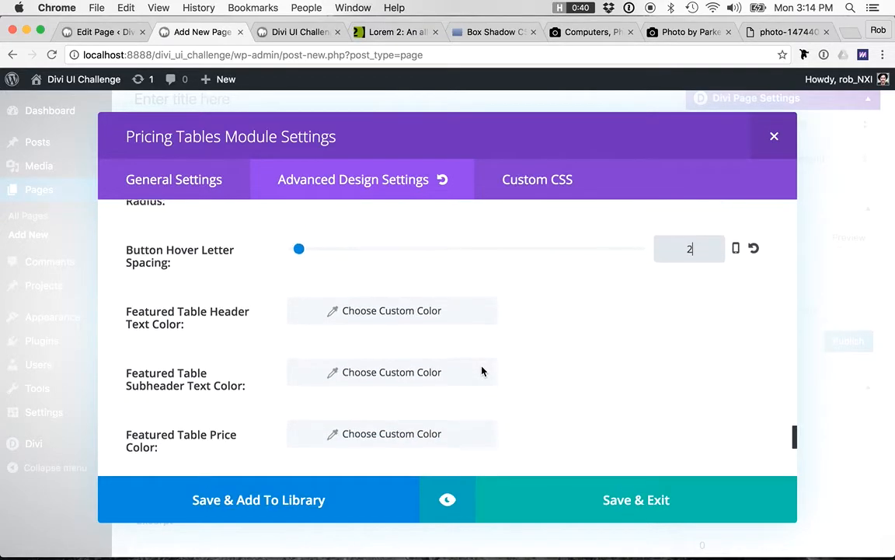
pyautogui.scroll(4, 482, 370)
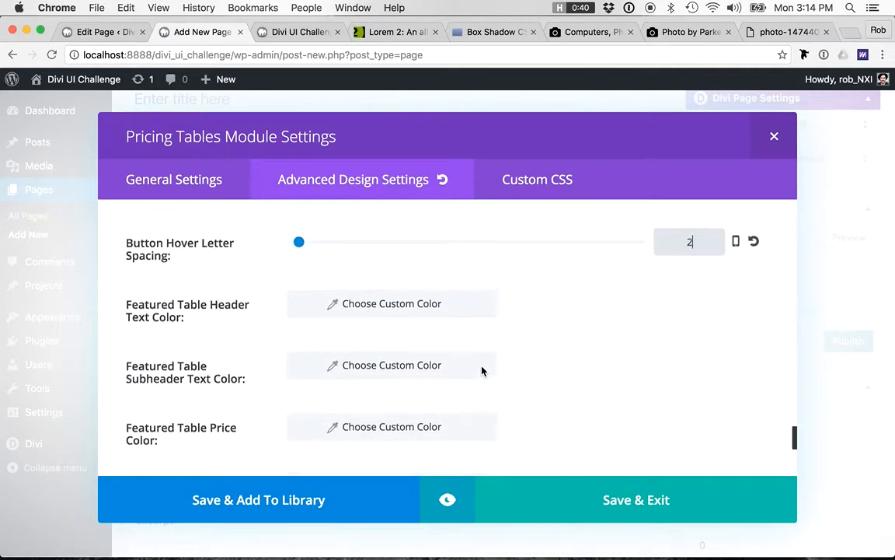
pyautogui.click(449, 500)
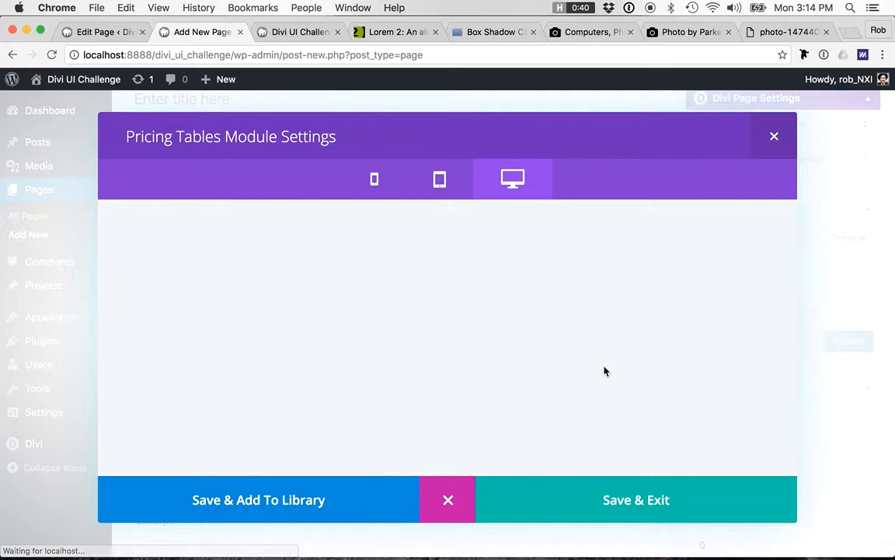
pyautogui.scroll(-3, 606, 371)
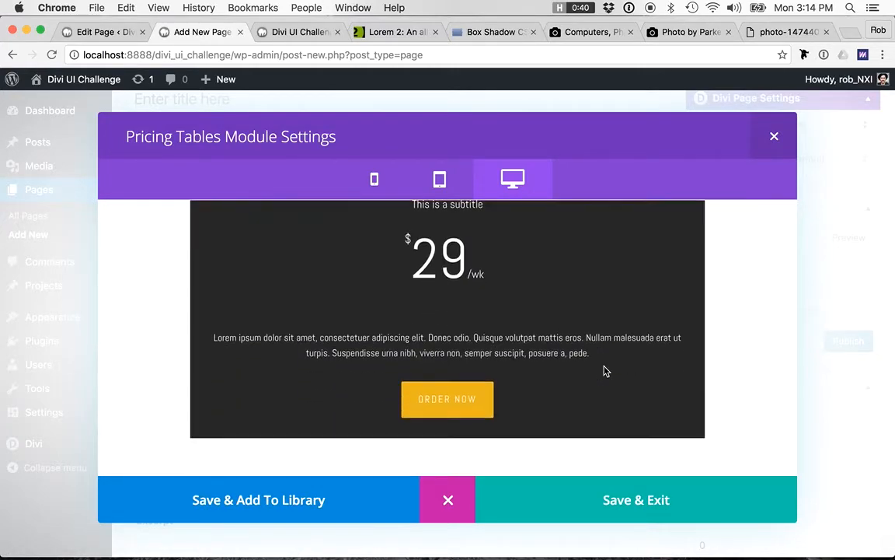
pyautogui.scroll(2, 605, 371)
pyautogui.scroll(-2, 605, 371)
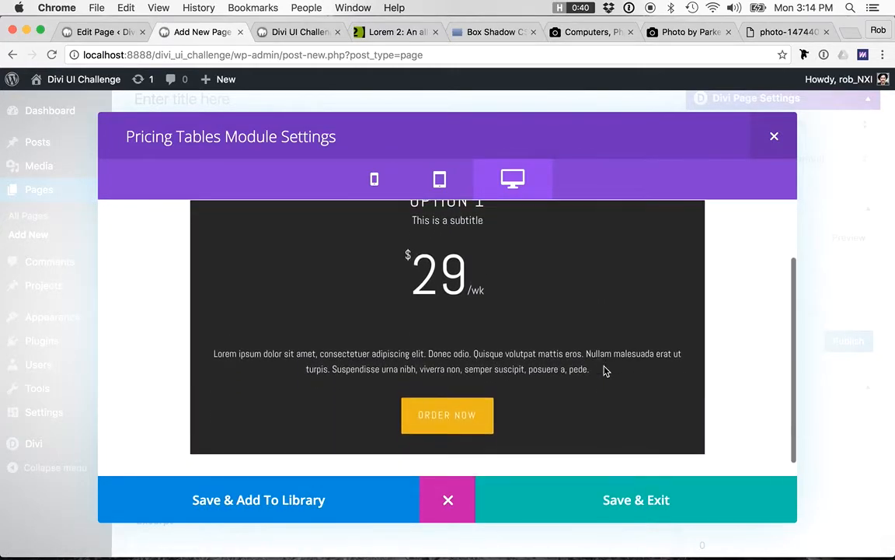
pyautogui.scroll(1, 606, 371)
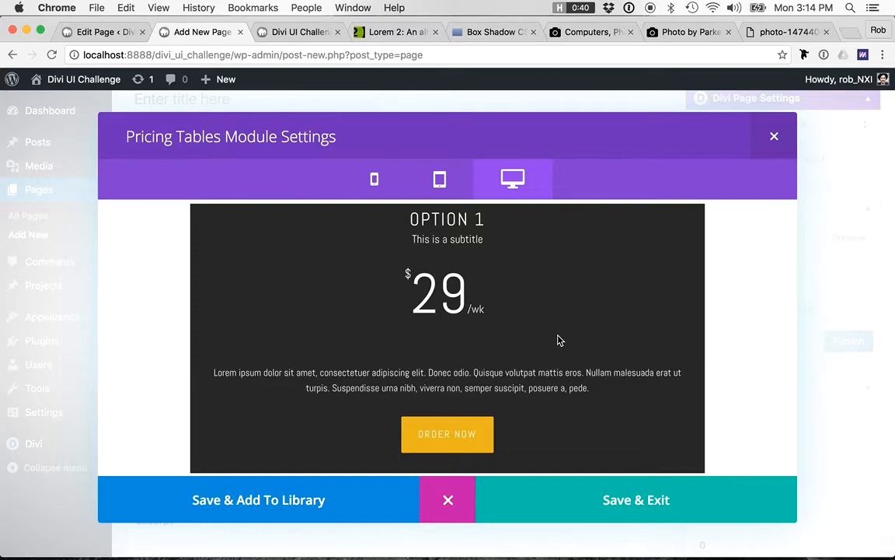
# - Check the Order Now button's hover styling against the dark Option 1 table, then close the module preview
pyautogui.scroll(-2, 541, 362)
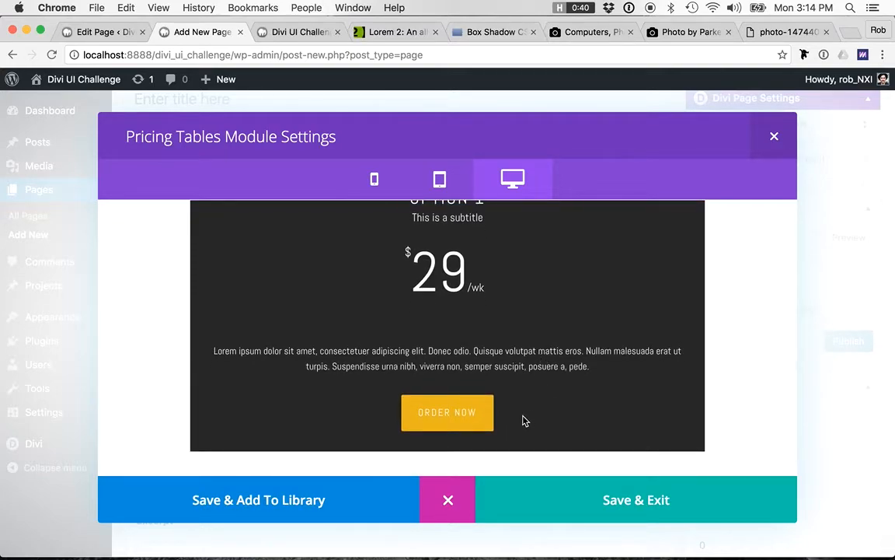
pyautogui.scroll(1, 540, 431)
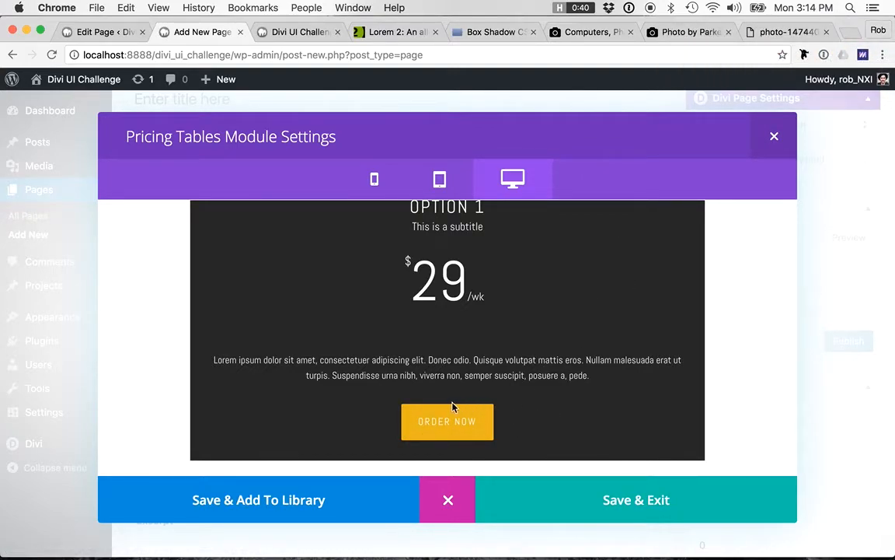
pyautogui.scroll(1, 549, 381)
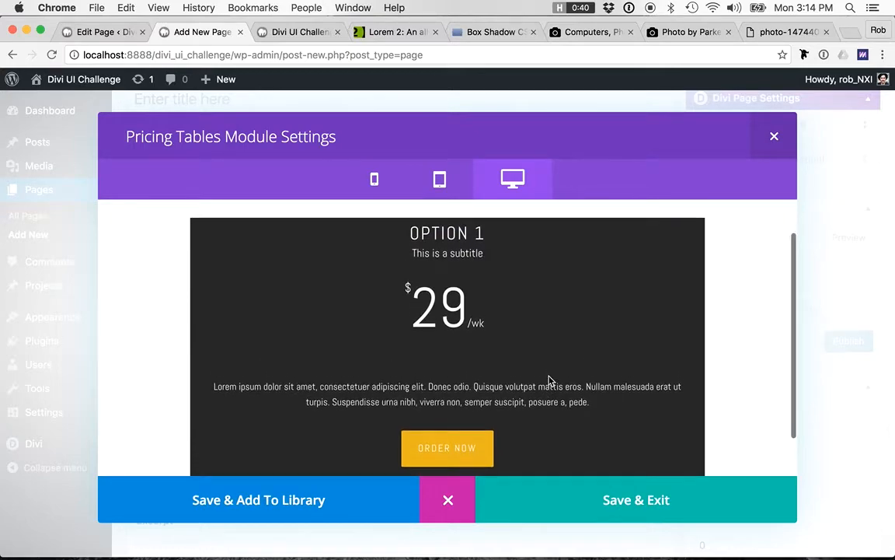
pyautogui.scroll(-2, 544, 400)
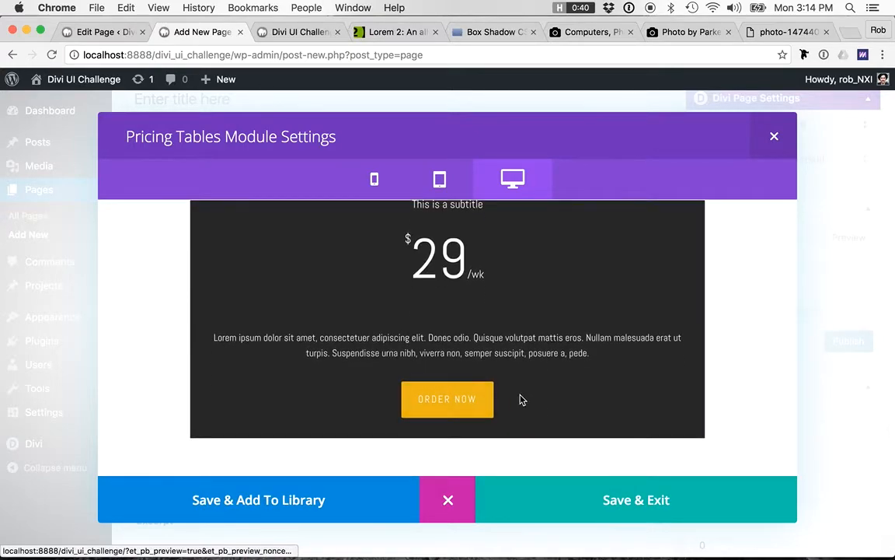
pyautogui.scroll(2, 529, 353)
pyautogui.scroll(-1, 520, 311)
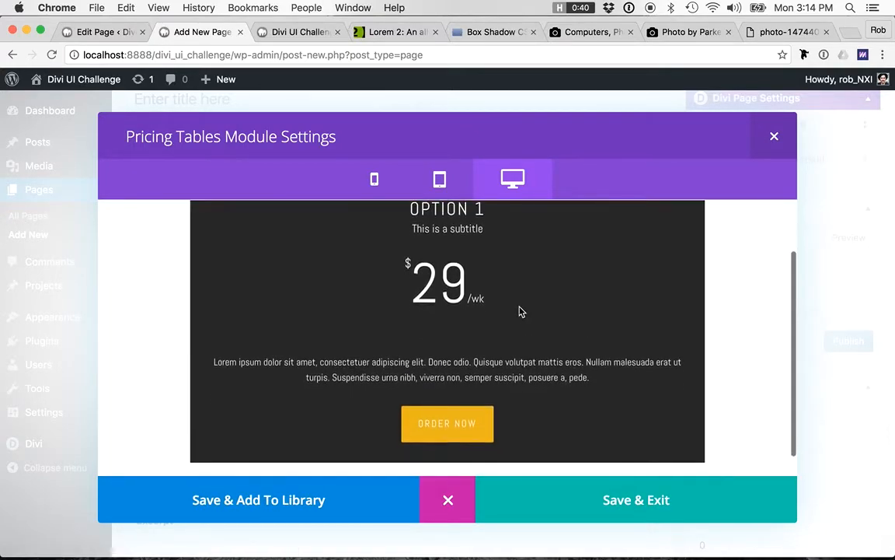
pyautogui.scroll(1, 511, 344)
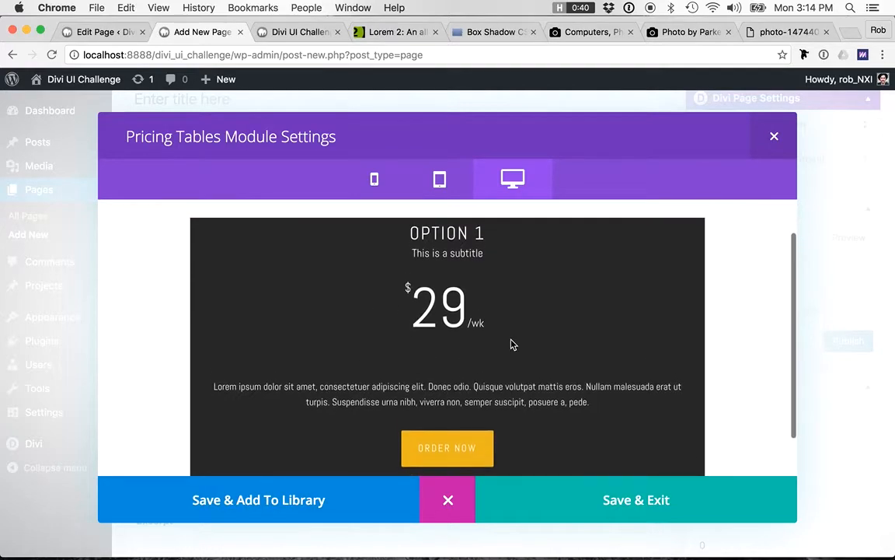
pyautogui.click(445, 500)
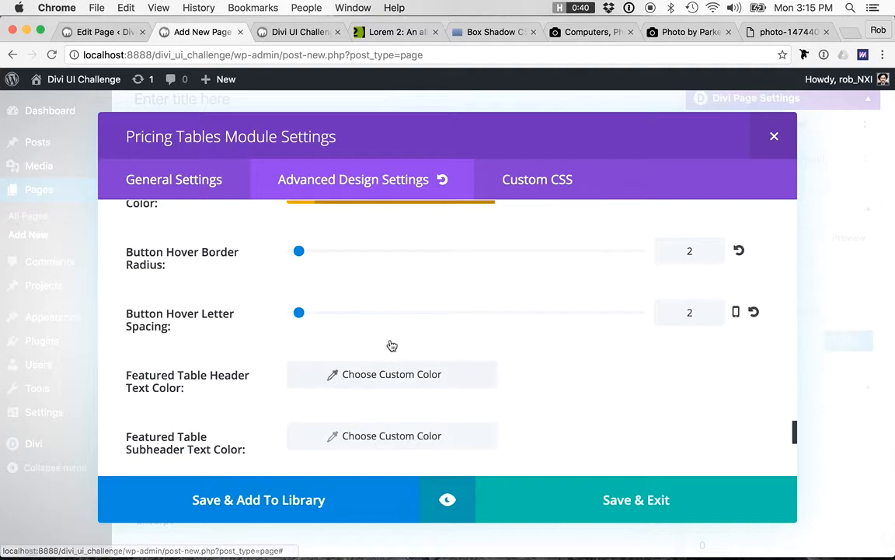
# - Look through the module's custom CSS entries and open the one for the Pricing Button for editing
pyautogui.click(543, 179)
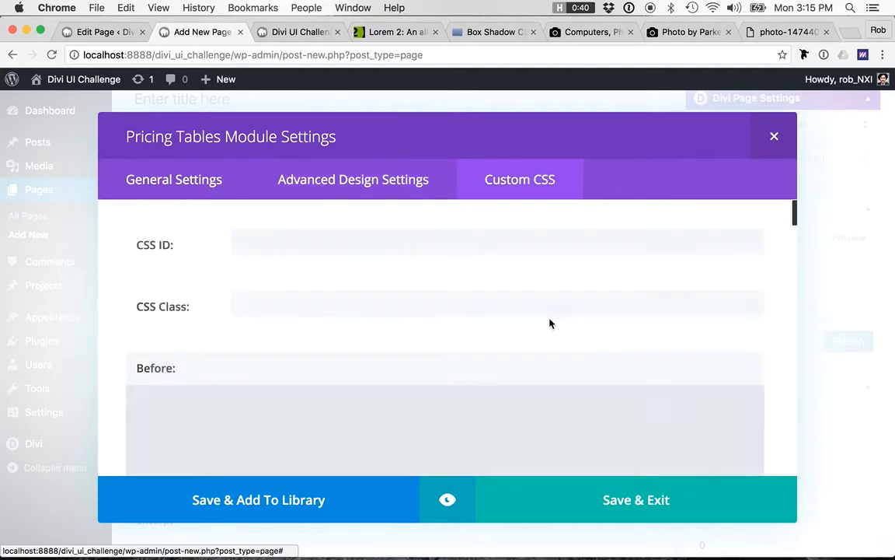
pyautogui.scroll(-5, 490, 313)
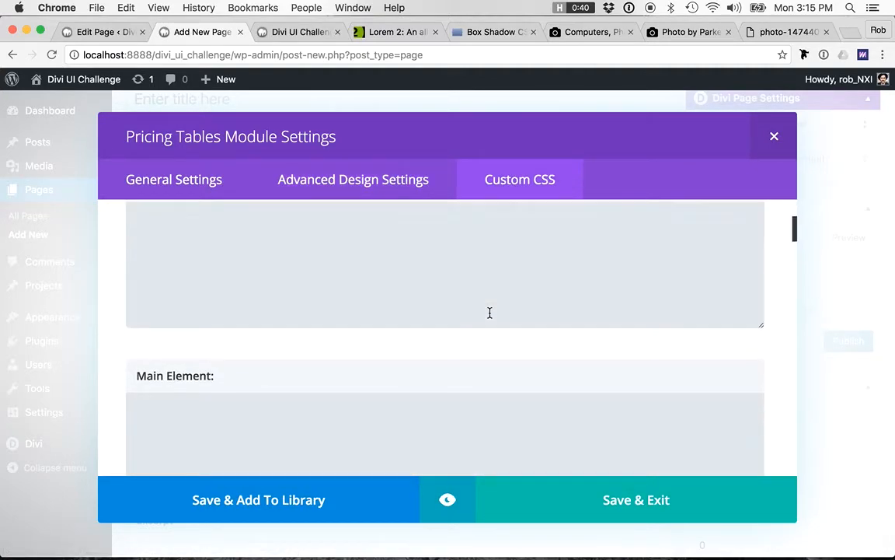
pyautogui.scroll(5, 490, 312)
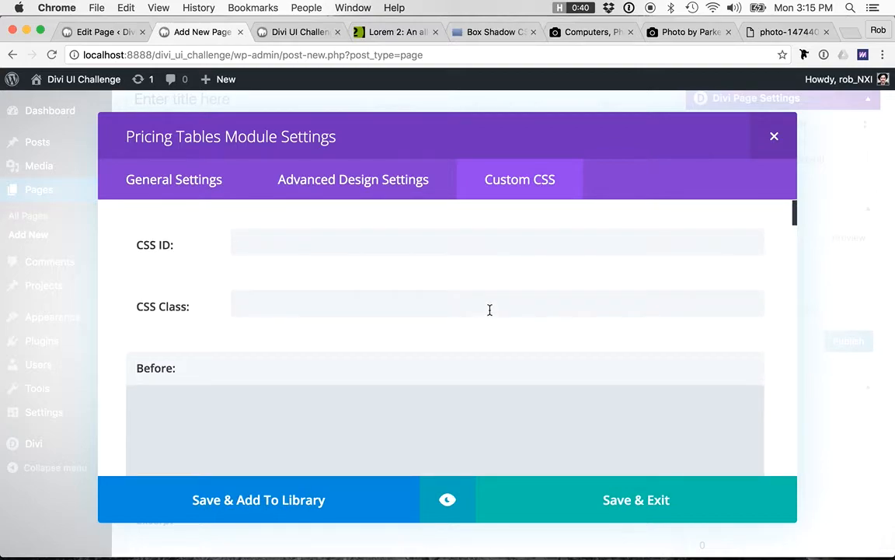
pyautogui.scroll(-10, 316, 289)
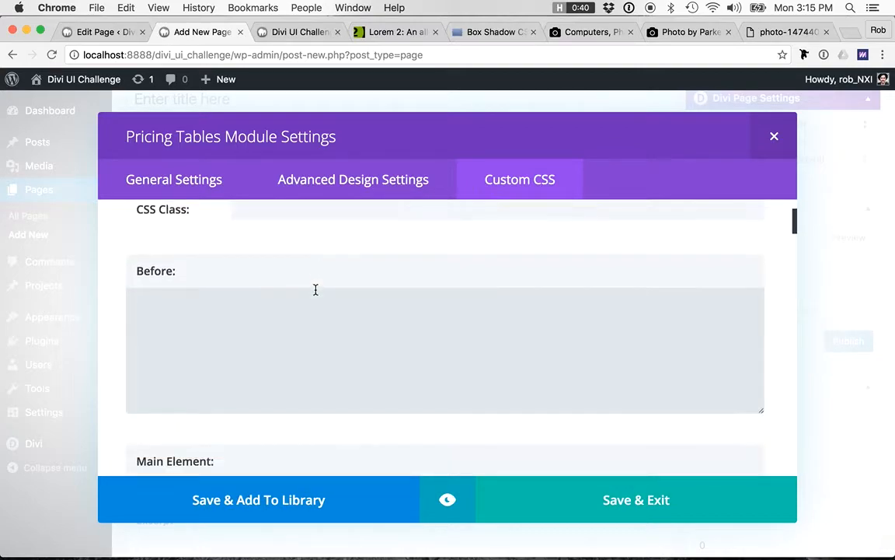
pyautogui.scroll(-10, 315, 289)
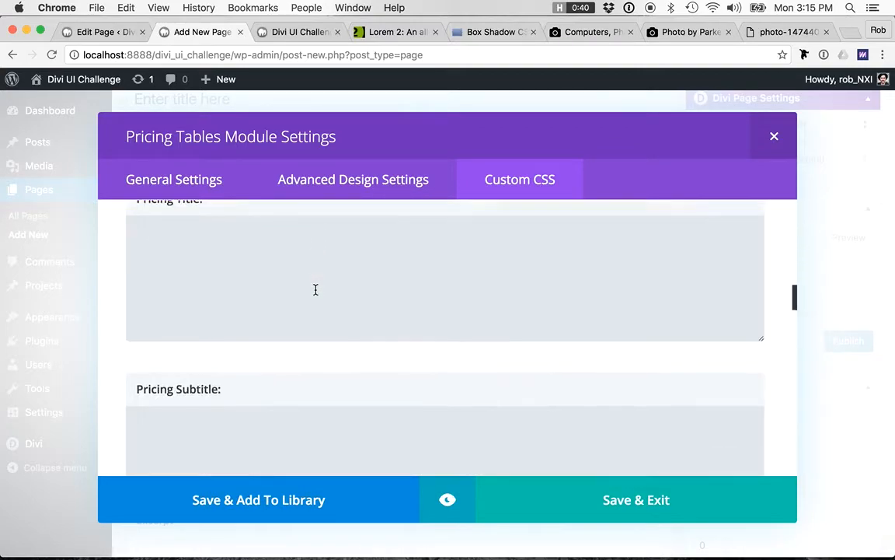
pyautogui.scroll(-10, 316, 294)
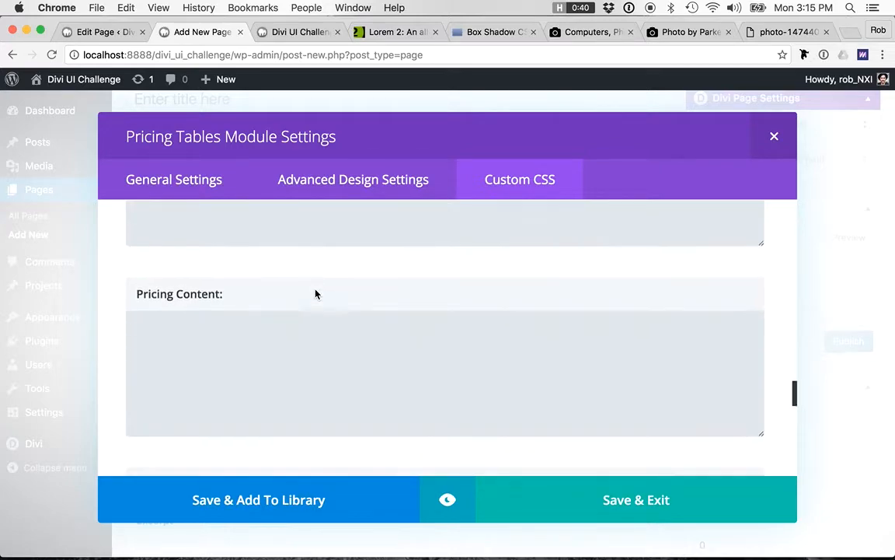
pyautogui.scroll(-3, 316, 294)
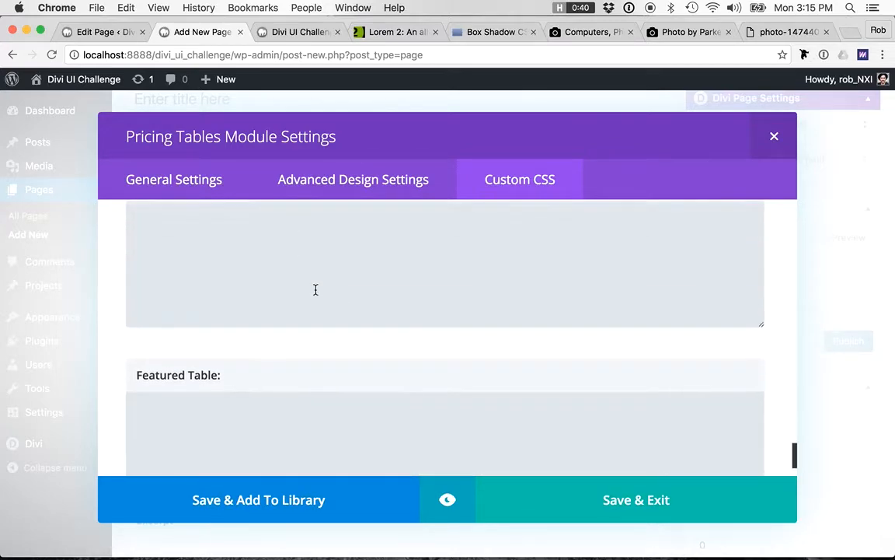
pyautogui.scroll(1, 326, 280)
pyautogui.click(310, 315)
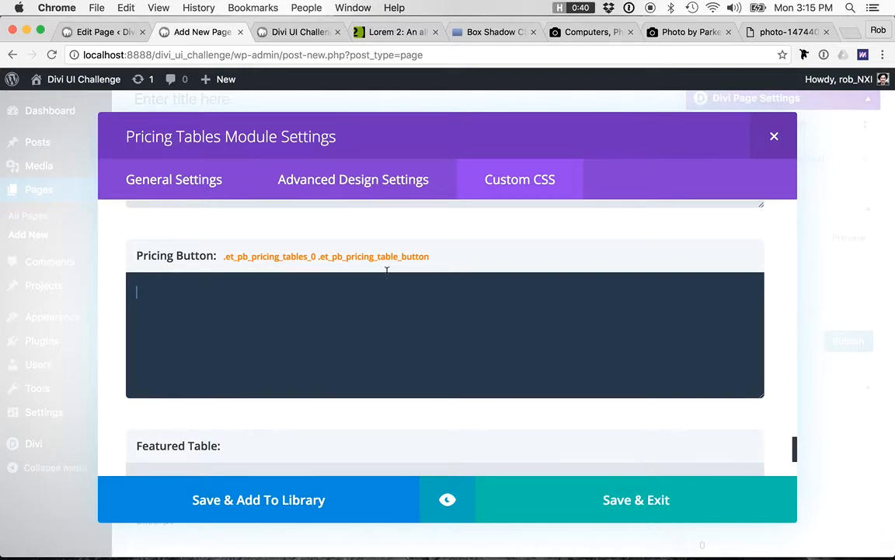
pyautogui.click(470, 309)
# - Switch to the CSSmatic box shadow generator and examine its length, blur, spread, color and opacity settings and the generated CSS
pyautogui.click(494, 32)
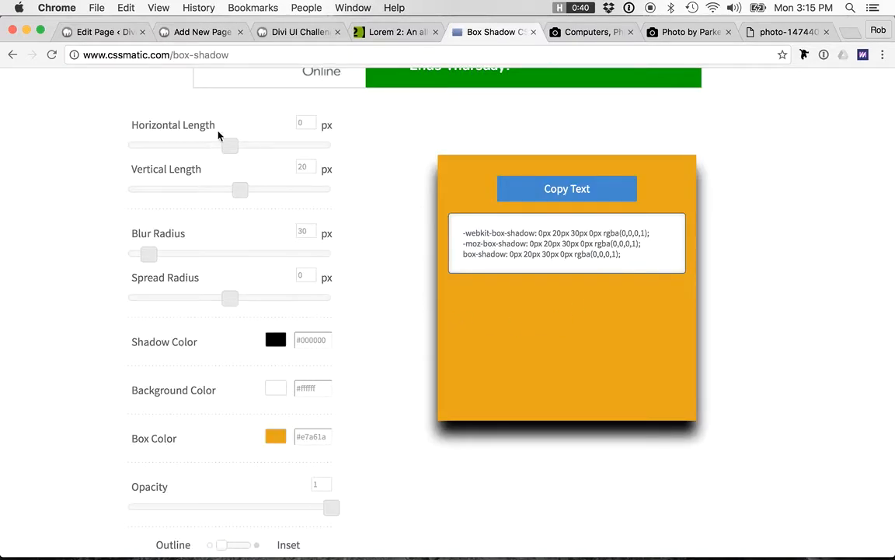
pyautogui.scroll(4, 368, 251)
pyautogui.scroll(-3, 402, 223)
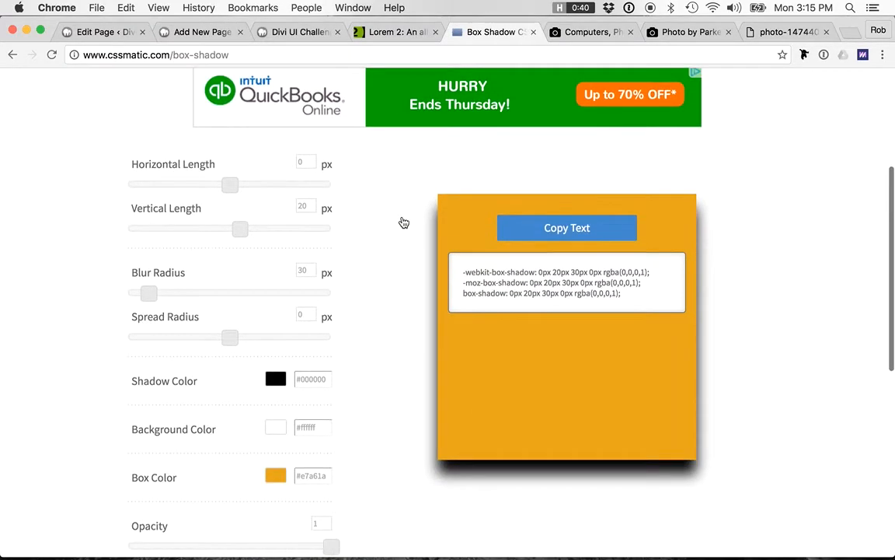
pyautogui.scroll(6, 400, 222)
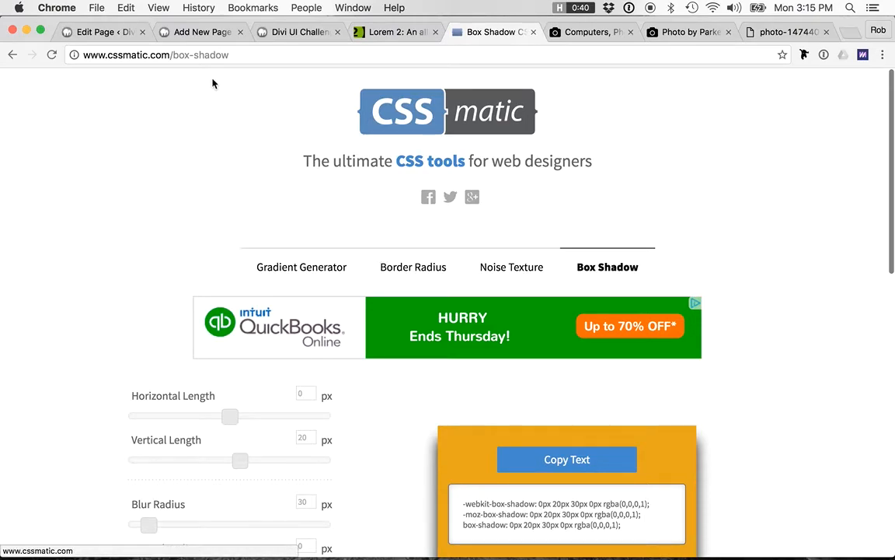
pyautogui.scroll(-3, 344, 242)
pyautogui.scroll(-4, 344, 242)
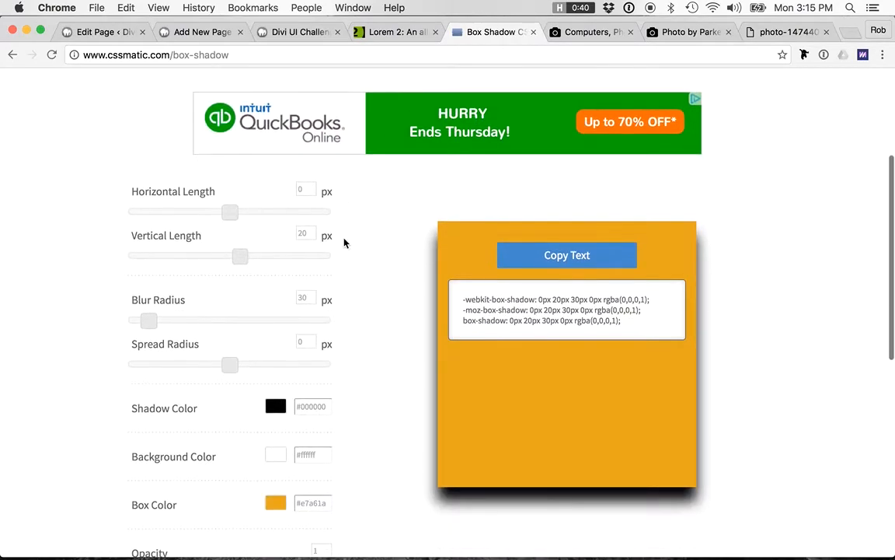
pyautogui.scroll(1, 315, 256)
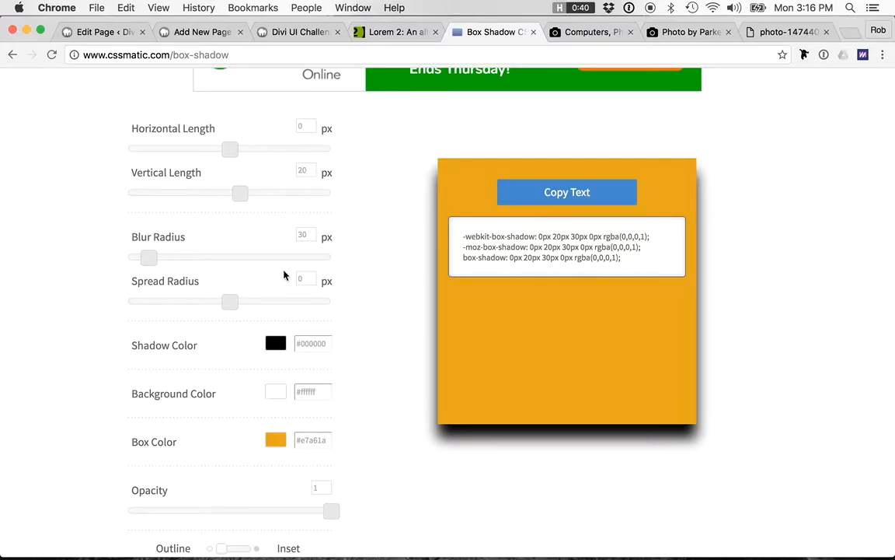
pyautogui.scroll(-2, 322, 319)
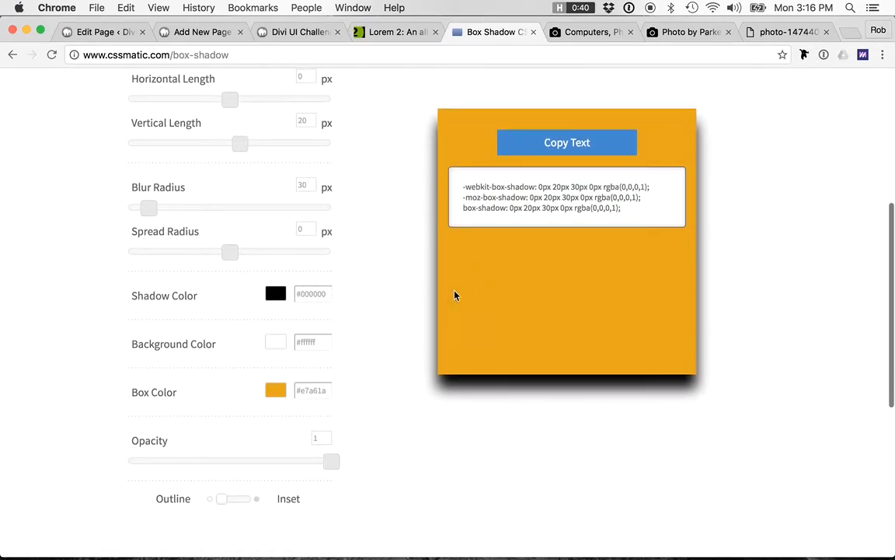
pyautogui.scroll(-1, 456, 295)
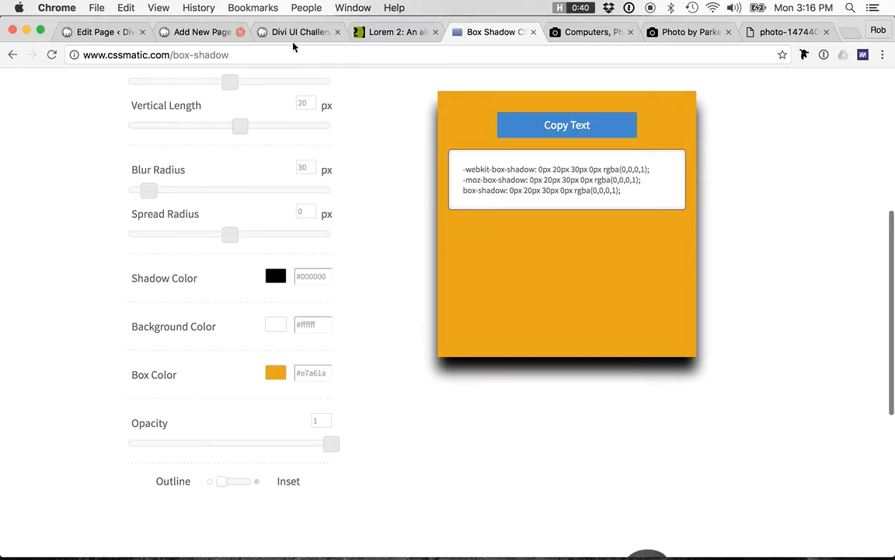
# - Return to the module settings and give the Pricing Button webkit, moz and standard box-shadow CSS of 0px 20px 30px 0px rgba(0,0,0,1)
pyautogui.click(273, 34)
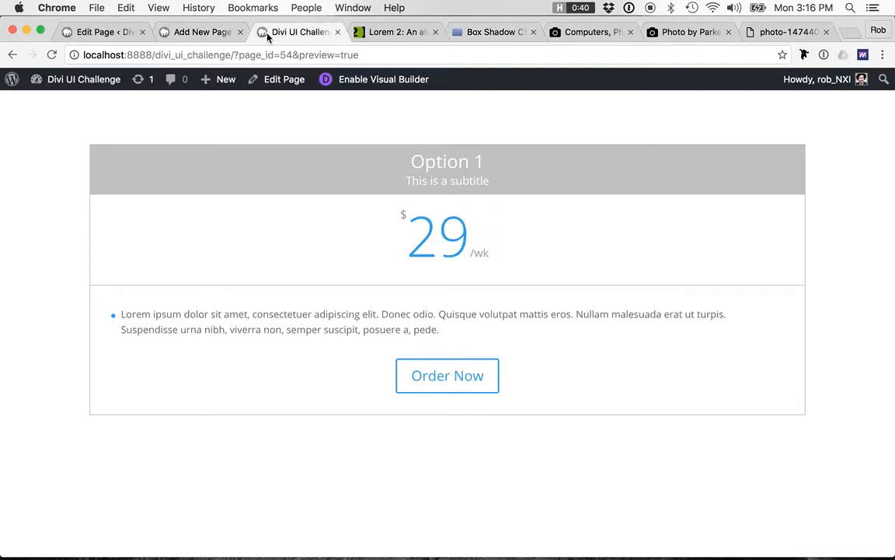
pyautogui.click(174, 31)
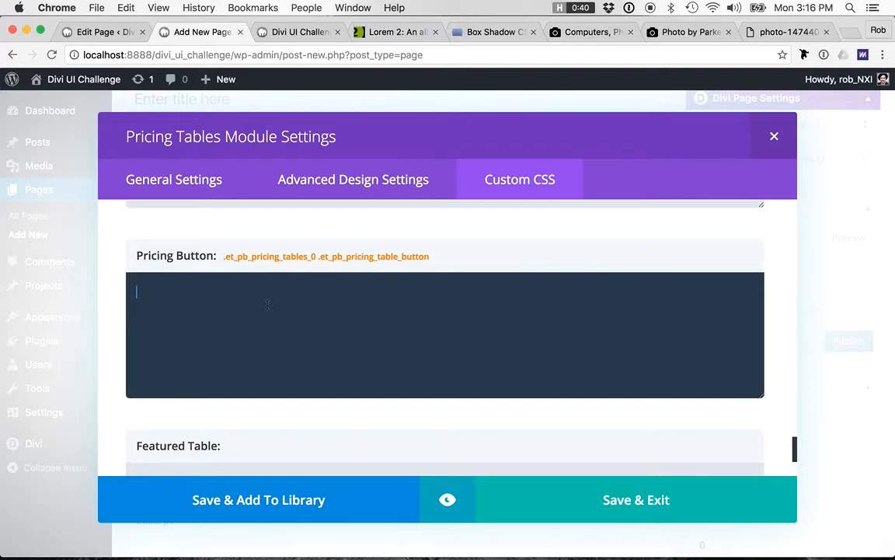
pyautogui.click(268, 305)
pyautogui.write('-webkit-box-shadow: 0px 20px 30px 0px rgba(0,0,0,1); -moz-box-shadow: 0px 20px 30px 0px rgba(0,0,0,1); box-shadow: 0px 20px 30px 0px rgba(0,0,0,1);')
# - Preview the module to inspect the shadow beneath the Order Now button
pyautogui.click(451, 499)
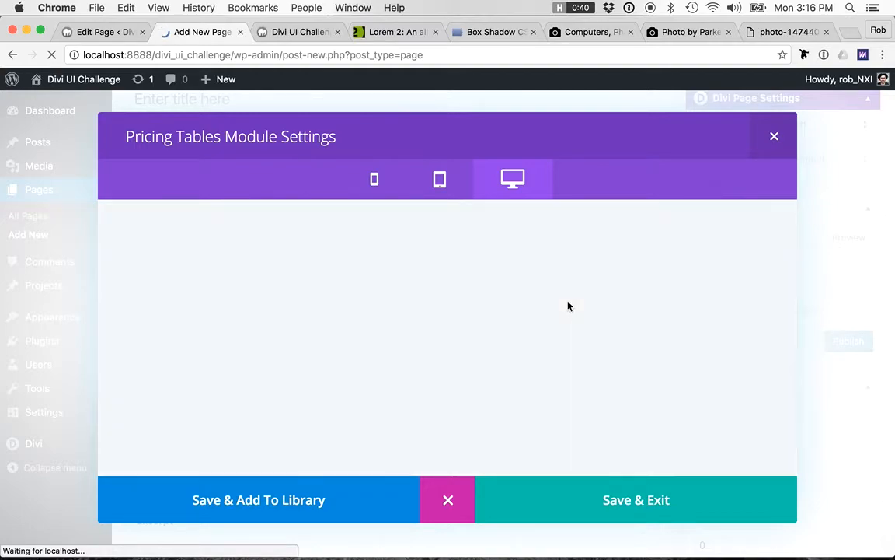
pyautogui.scroll(-2, 570, 306)
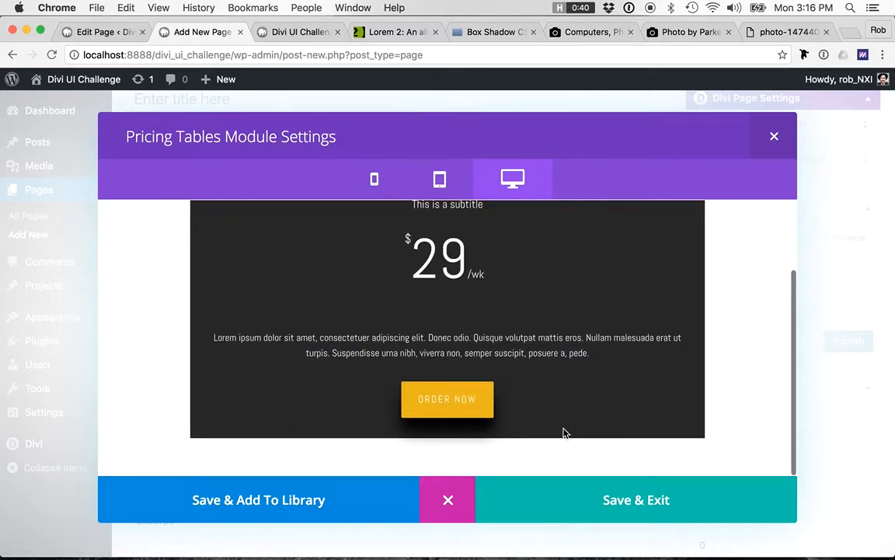
pyautogui.scroll(1, 486, 394)
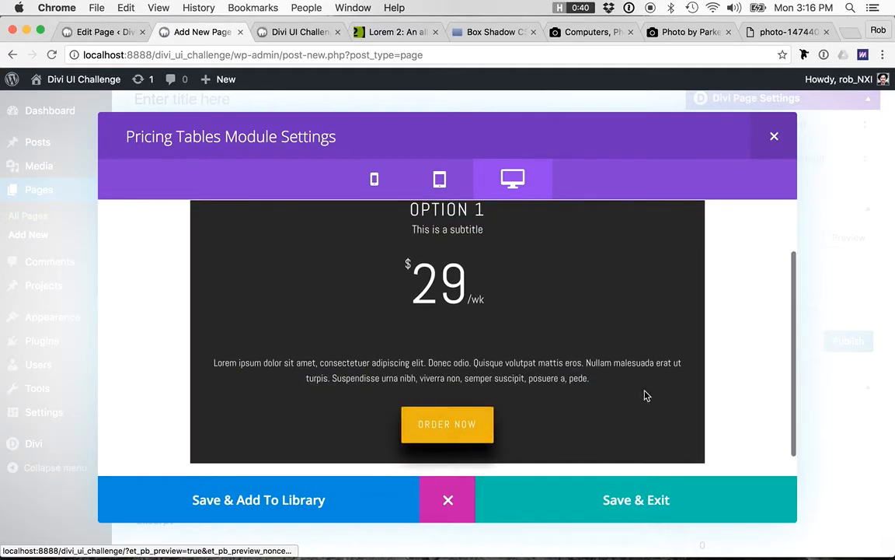
# - Save the pricing tables module and preview the whole page
pyautogui.click(637, 496)
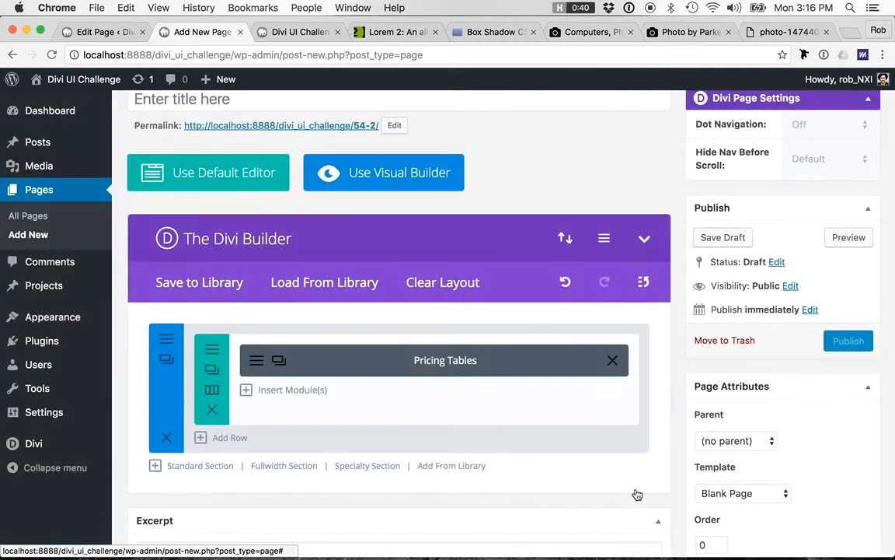
pyautogui.click(838, 240)
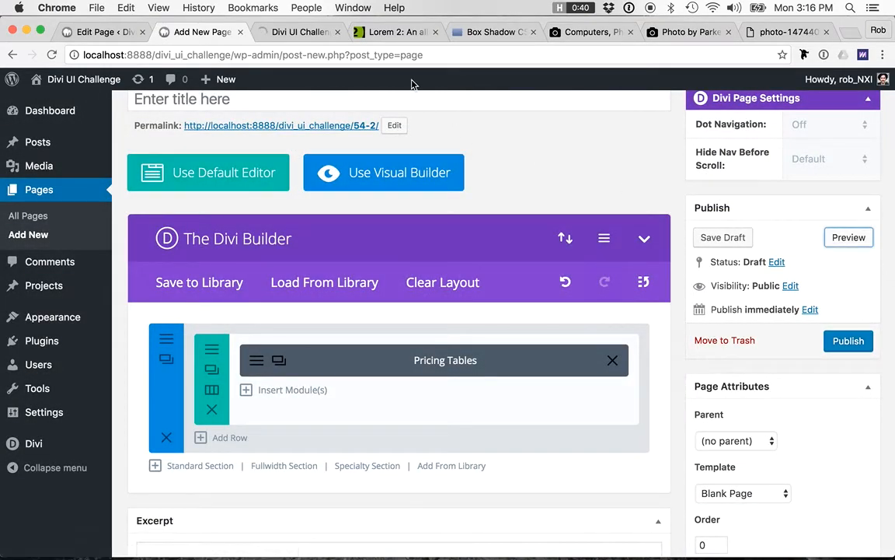
pyautogui.click(290, 32)
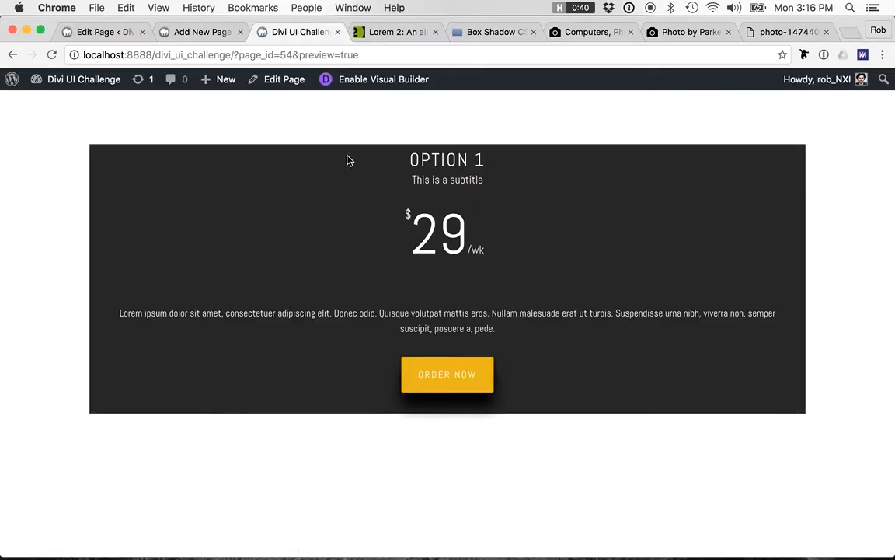
# - Return to the page editor and duplicate the Option 1 pricing table twice in the Pricing Tables module
pyautogui.click(195, 32)
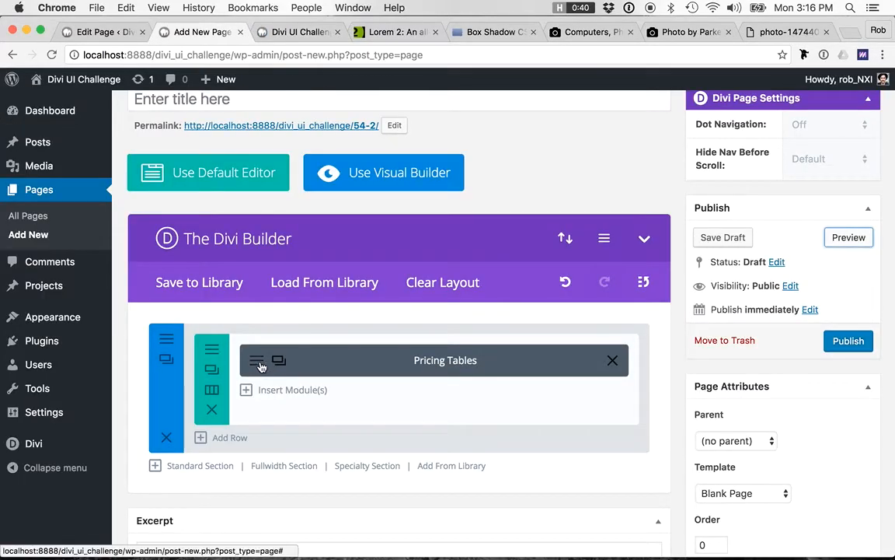
pyautogui.click(259, 362)
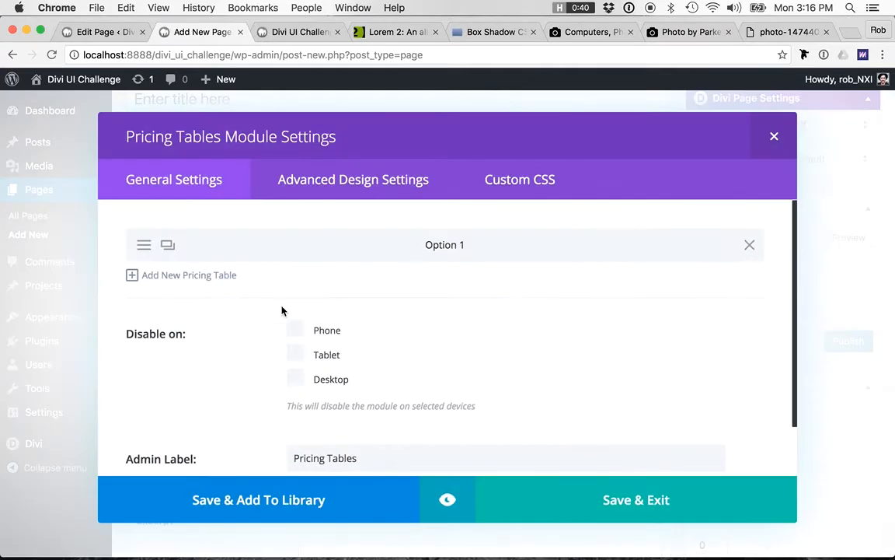
pyautogui.click(169, 247)
pyautogui.click(169, 249)
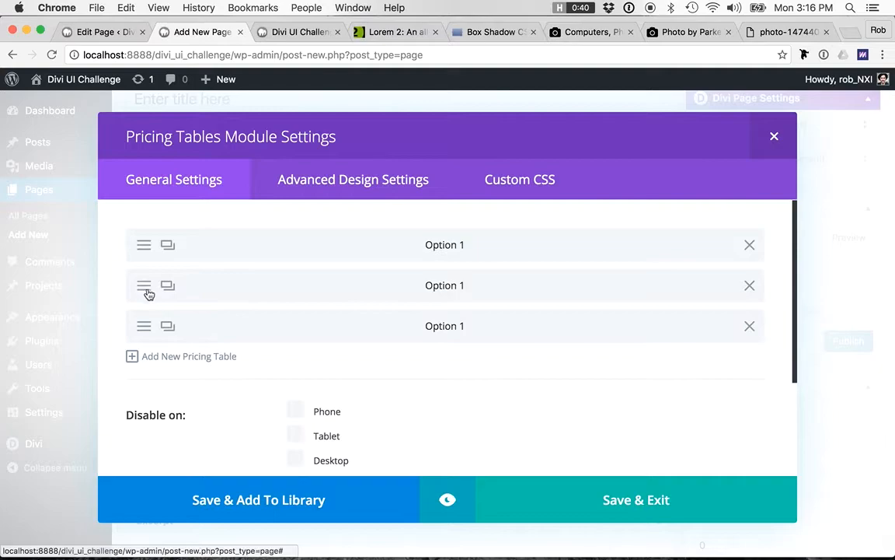
# - Save the pricing tables module and preview the page to inspect the spacing of the three tables
pyautogui.click(622, 499)
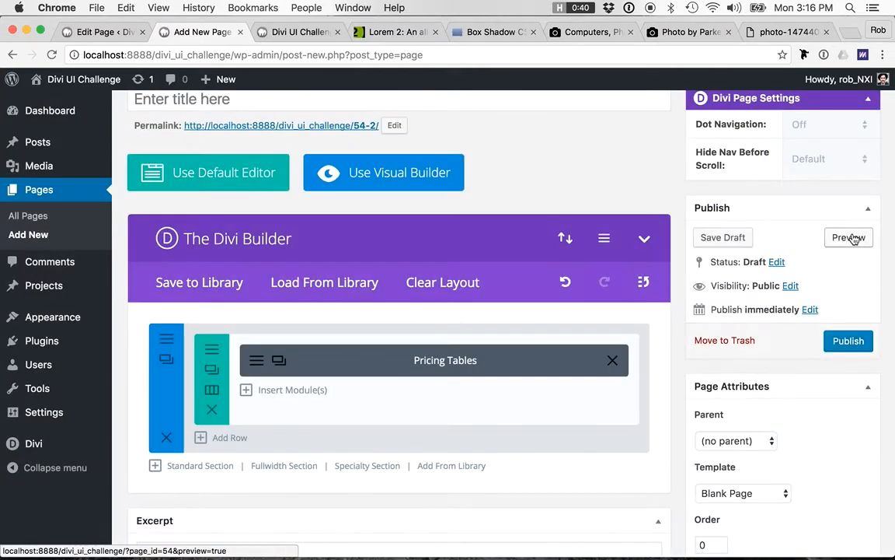
pyautogui.click(849, 237)
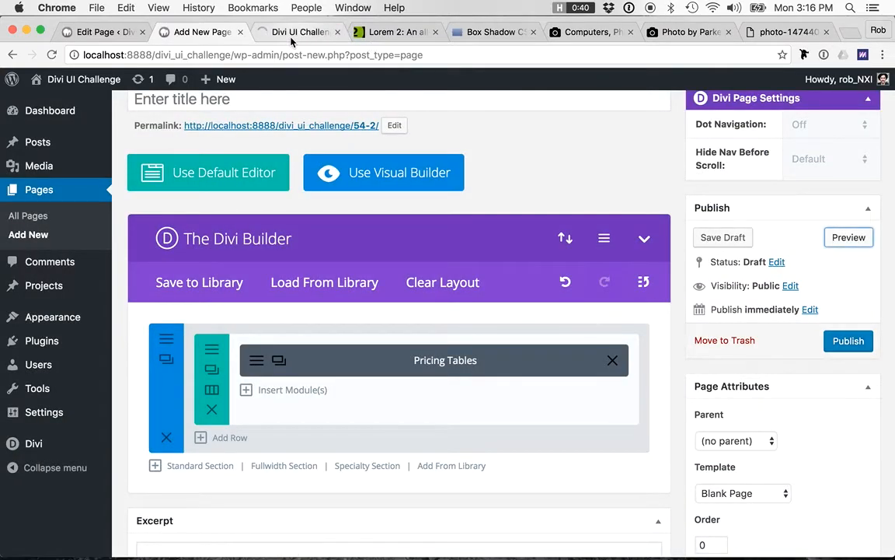
pyautogui.click(307, 32)
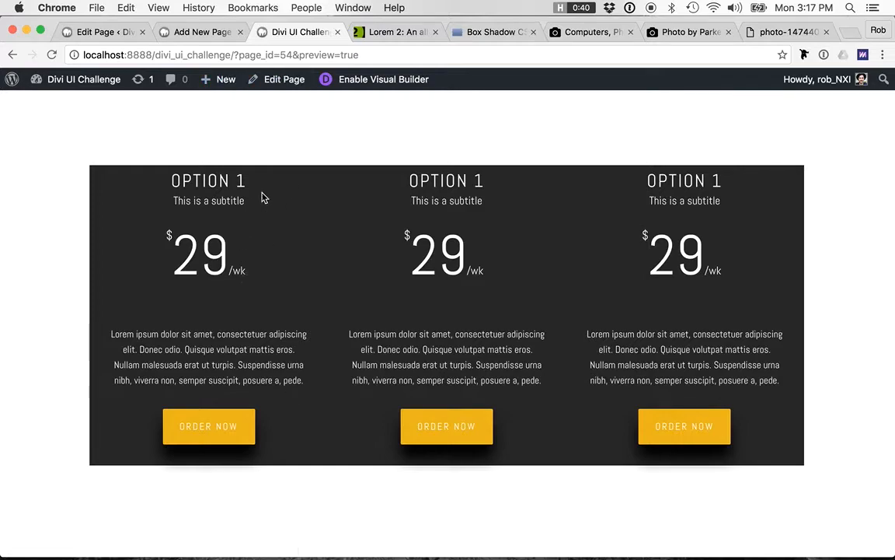
# - Return to the Pricing Tables module settings and delete the two duplicate tables, keeping only the original Option 1
pyautogui.click(196, 33)
pyautogui.click(257, 360)
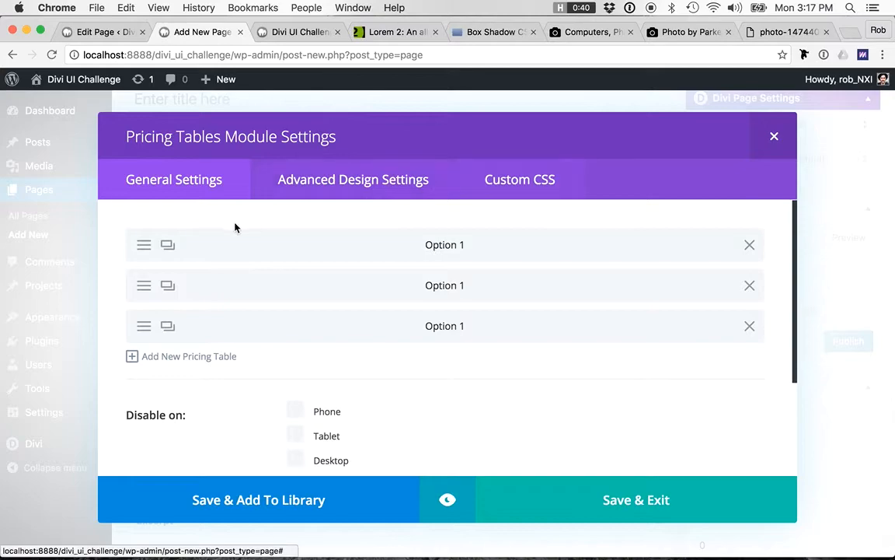
pyautogui.click(143, 250)
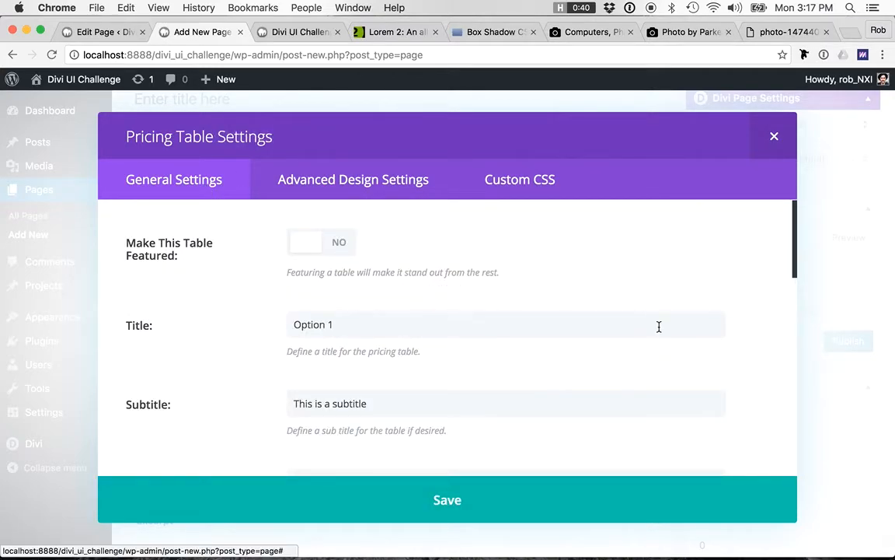
pyautogui.click(444, 513)
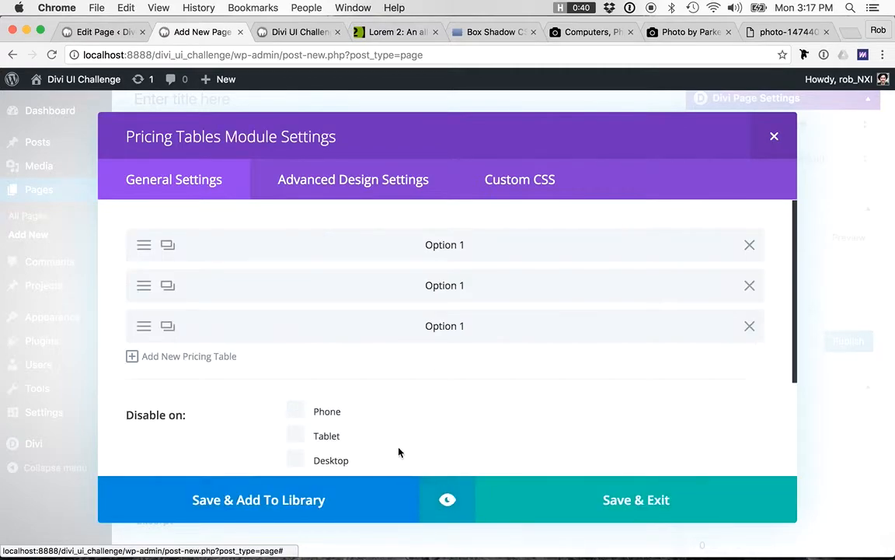
pyautogui.click(752, 293)
pyautogui.click(751, 293)
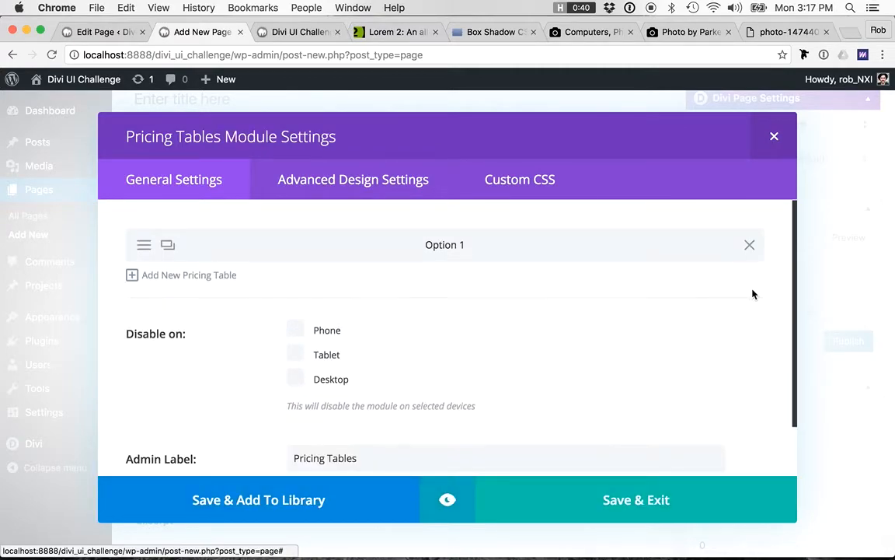
# - Give the Option 1 table's main element the custom CSS padding: 40px; and duplicate the saved table twice
pyautogui.click(145, 247)
pyautogui.click(517, 181)
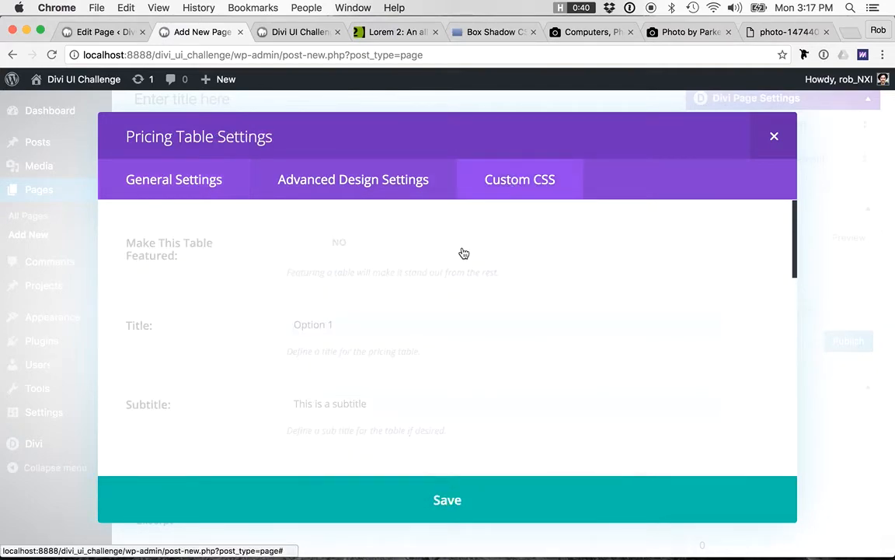
pyautogui.scroll(-3, 385, 285)
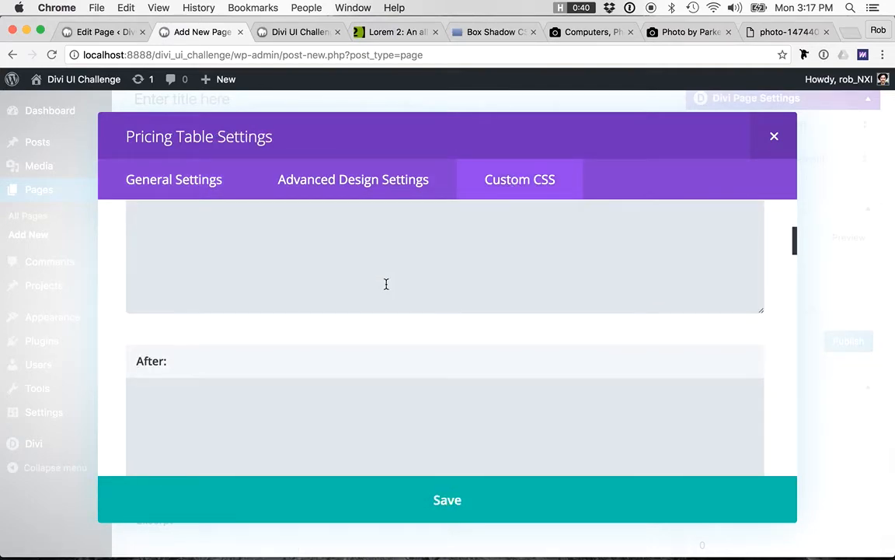
pyautogui.scroll(2, 385, 285)
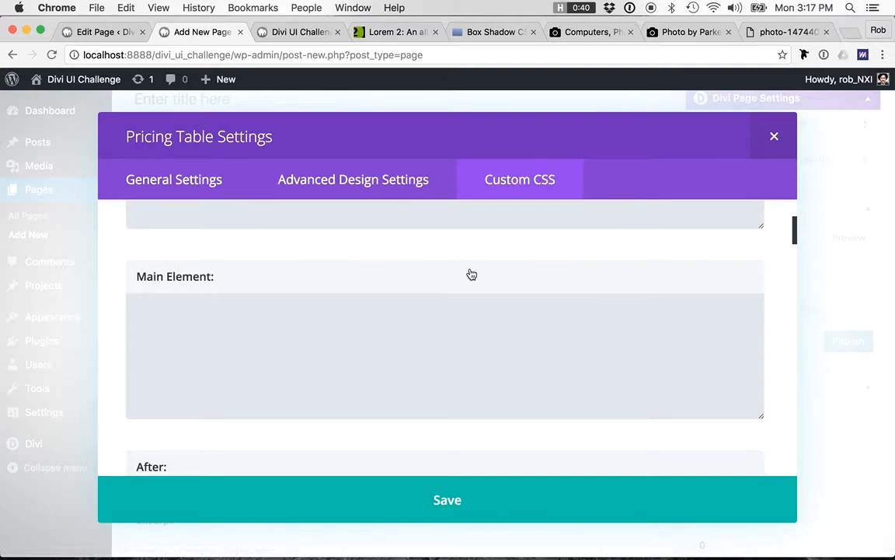
pyautogui.click(354, 318)
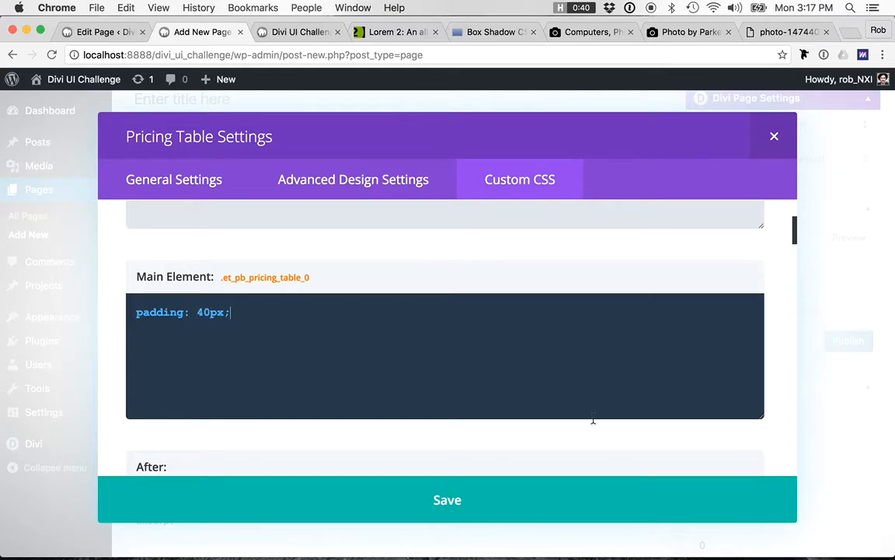
pyautogui.click(451, 489)
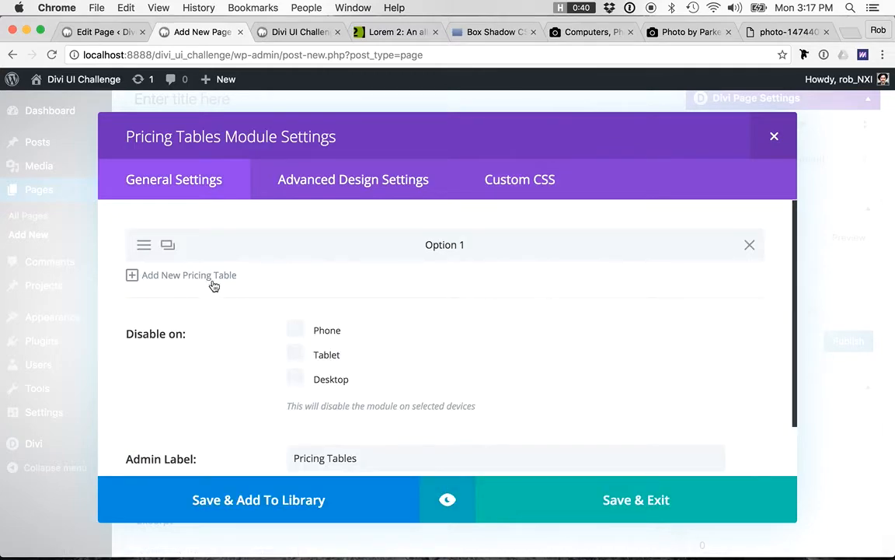
pyautogui.click(171, 250)
pyautogui.click(171, 250)
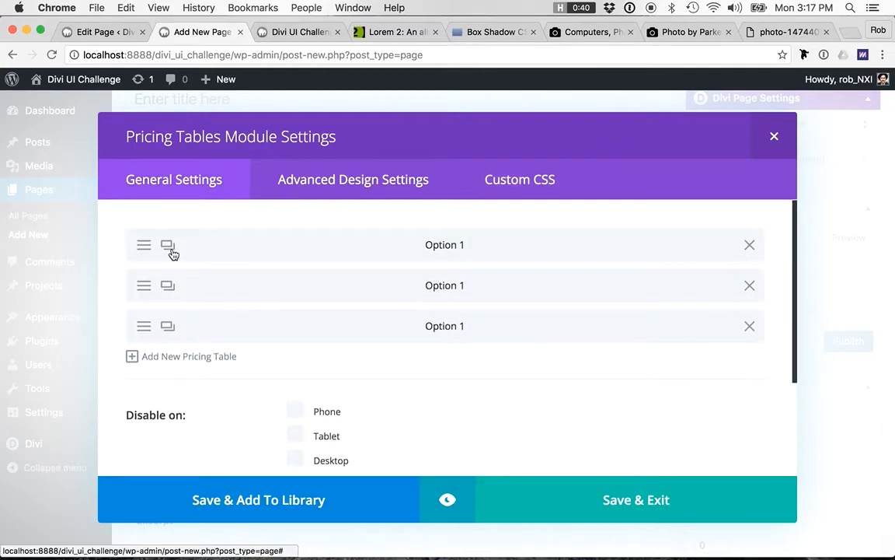
# - Change the second pricing table's title to Option 2 and its price to 59
pyautogui.click(144, 291)
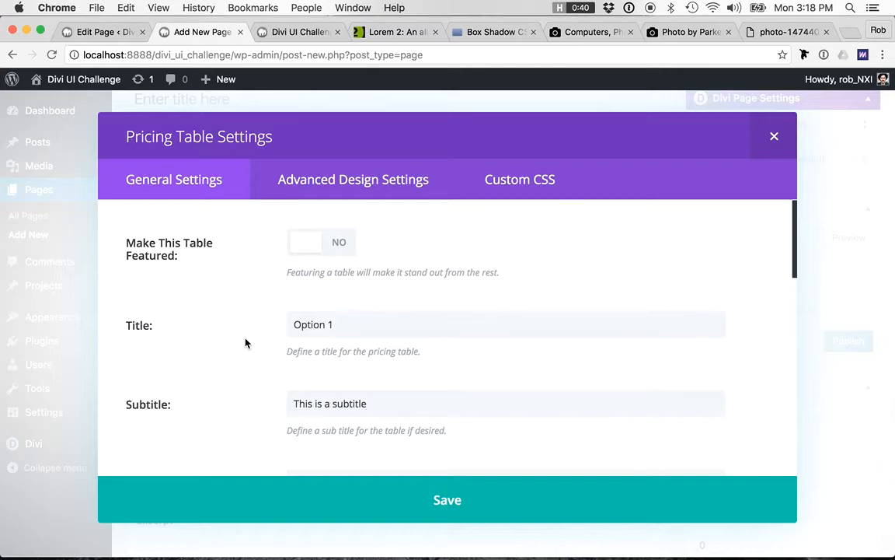
pyautogui.click(363, 328)
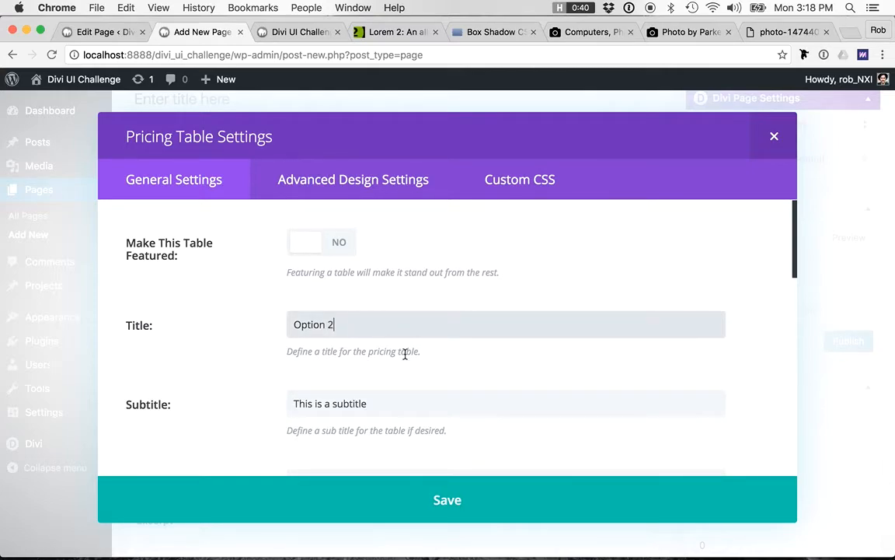
pyautogui.scroll(-5, 398, 349)
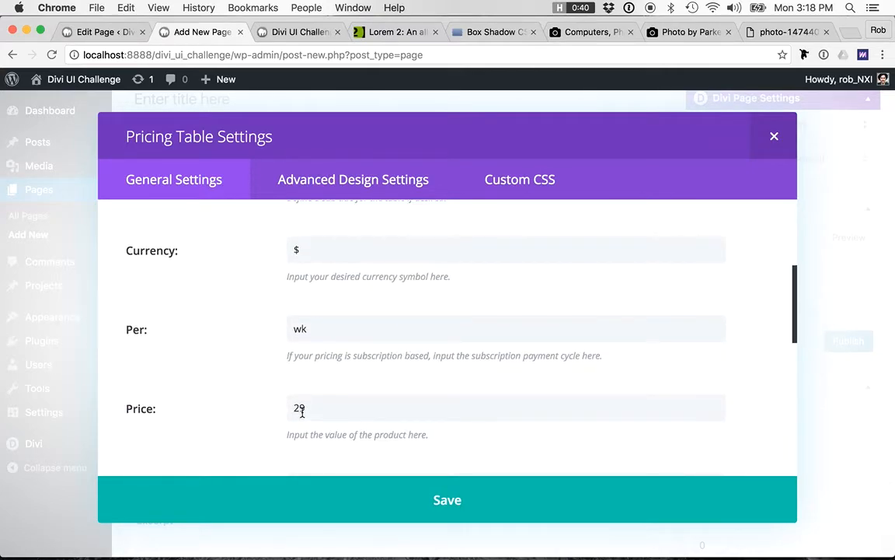
pyautogui.click(300, 410)
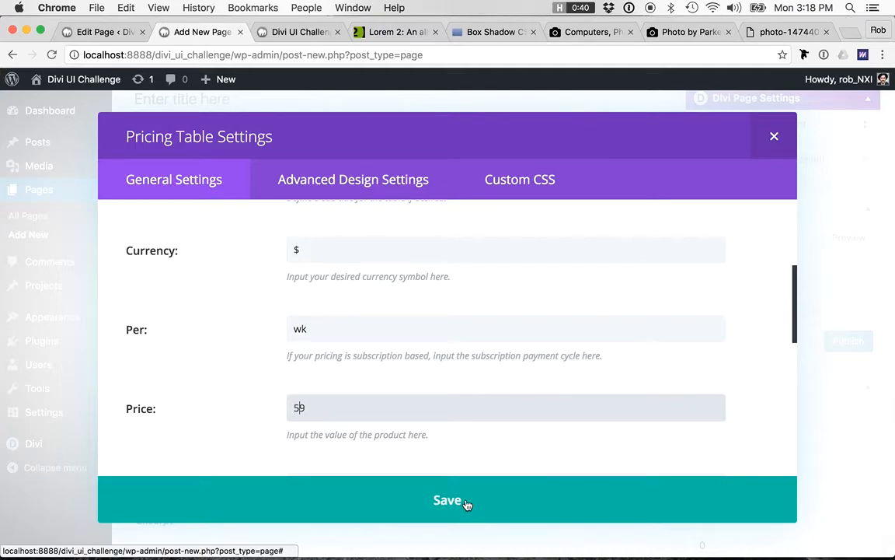
# - Set the Option 2 table's background color to #232323 and save its settings
pyautogui.scroll(-1, 328, 358)
pyautogui.scroll(-8, 328, 358)
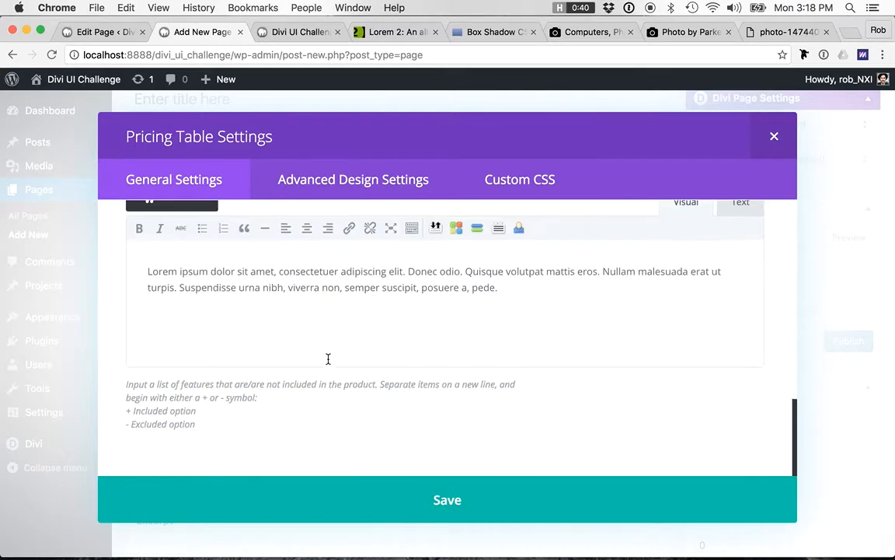
pyautogui.click(379, 188)
pyautogui.scroll(-20, 326, 294)
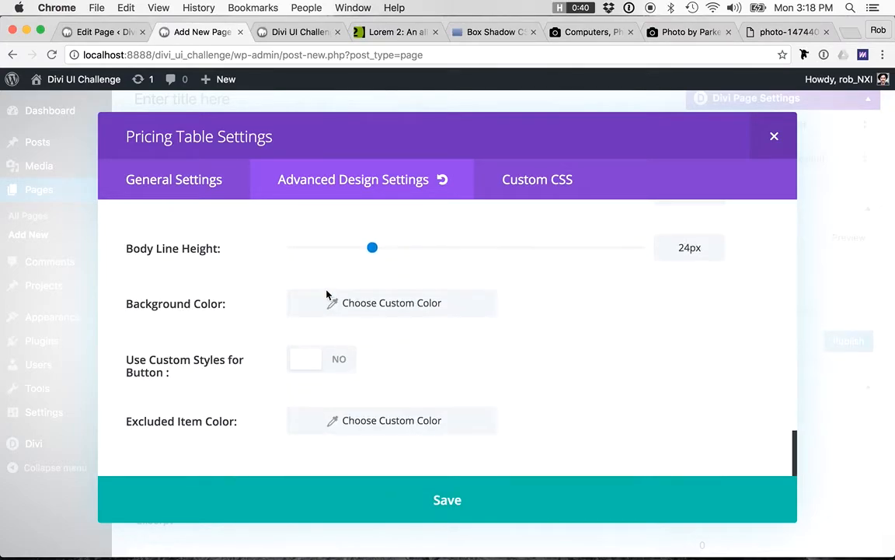
pyautogui.scroll(1, 326, 295)
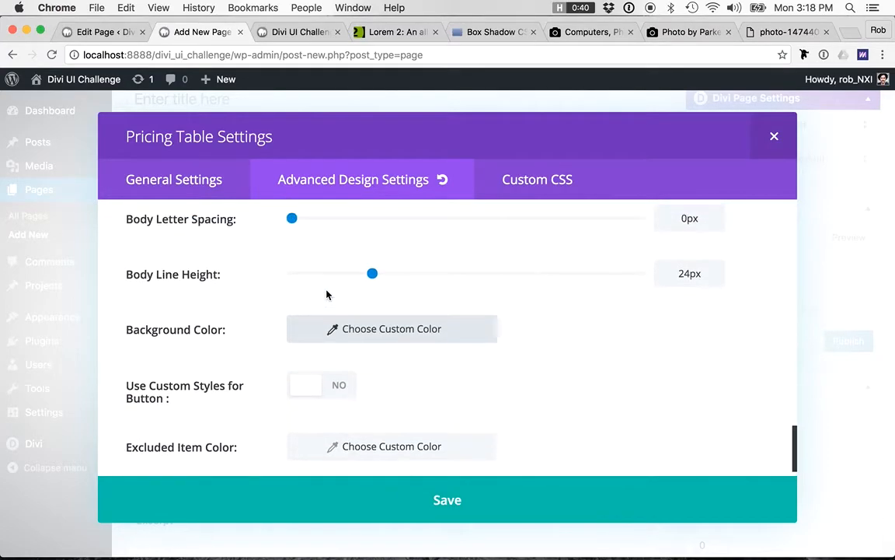
pyautogui.click(388, 354)
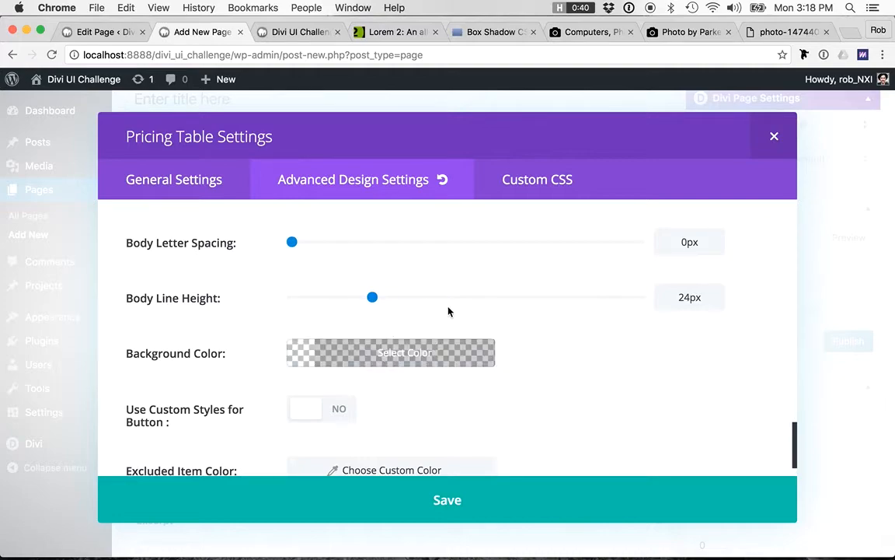
pyautogui.scroll(-1, 403, 319)
pyautogui.click(403, 319)
pyautogui.scroll(-3, 399, 320)
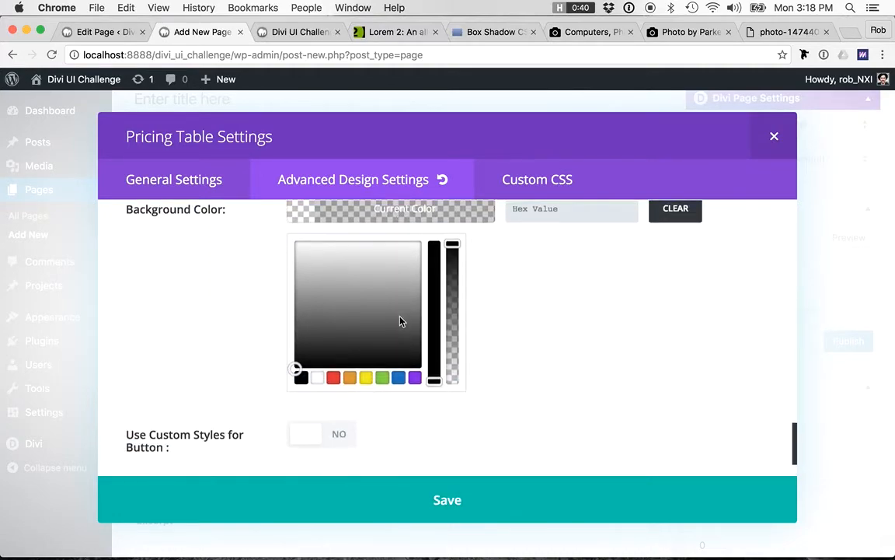
pyautogui.click(296, 367)
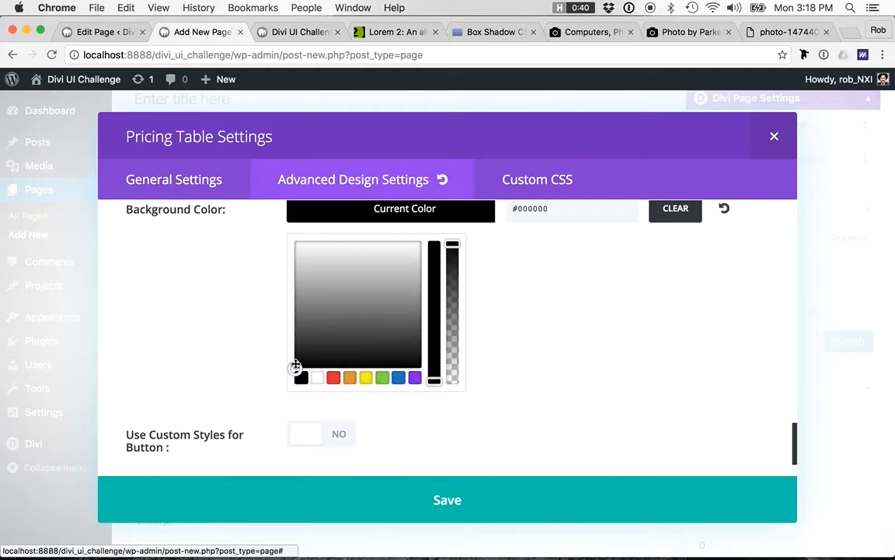
pyautogui.moveTo(296, 366); pyautogui.dragTo(298, 350)
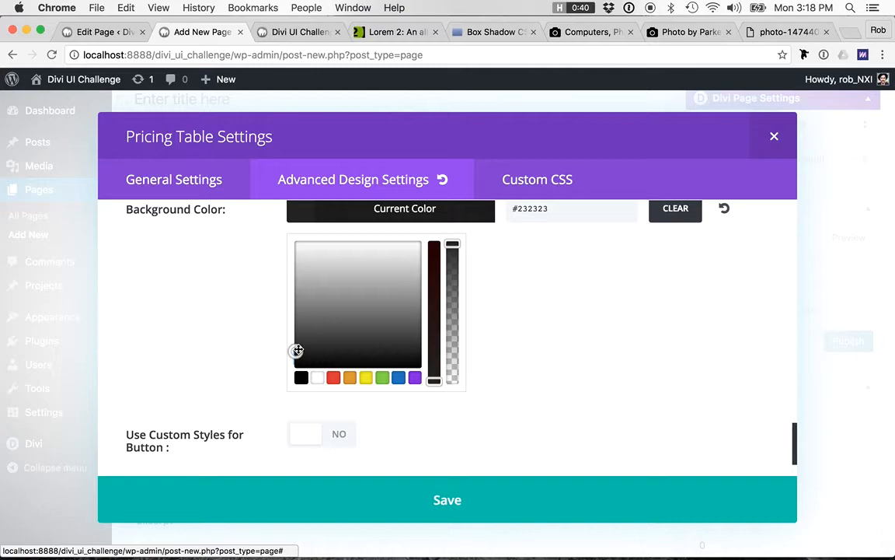
pyautogui.click(448, 506)
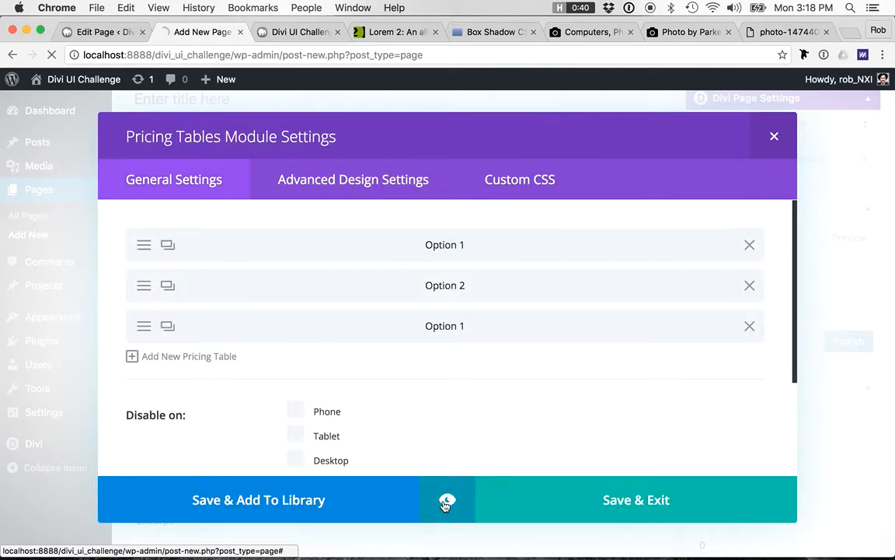
# - Preview the module to compare the middle table's background and padding with its neighbours, and close the preview
pyautogui.click(447, 502)
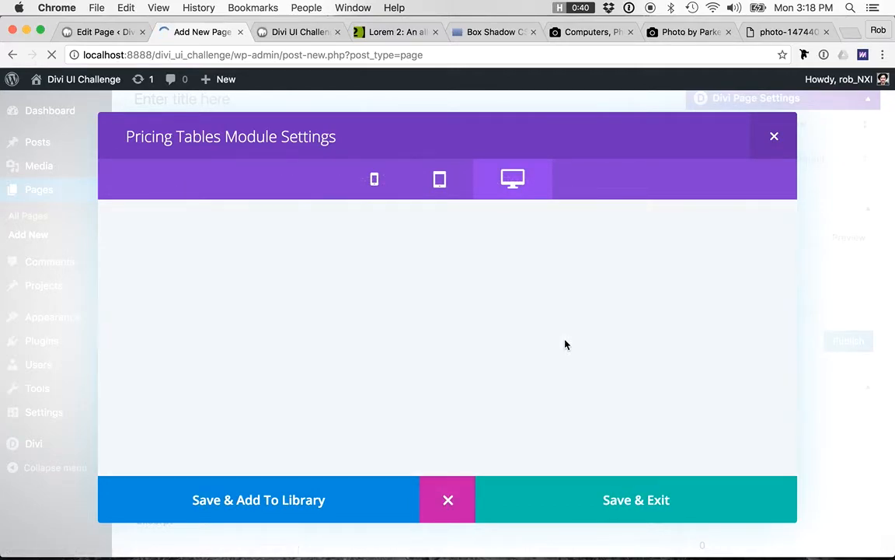
pyautogui.scroll(-1, 567, 265)
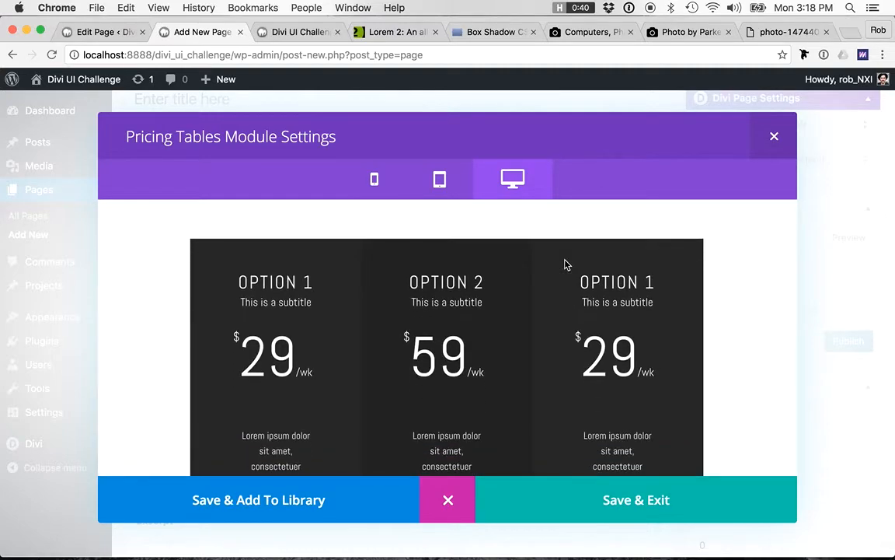
pyautogui.scroll(-1, 567, 266)
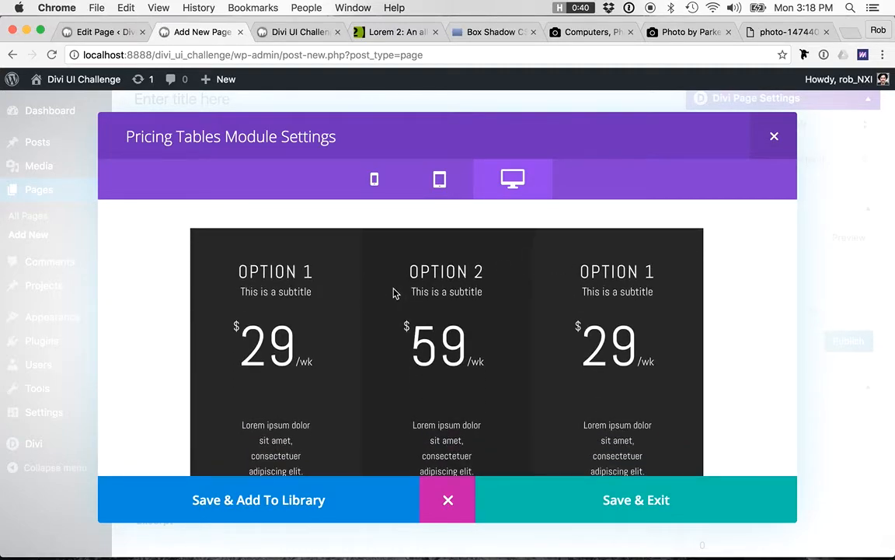
pyautogui.scroll(-3, 464, 373)
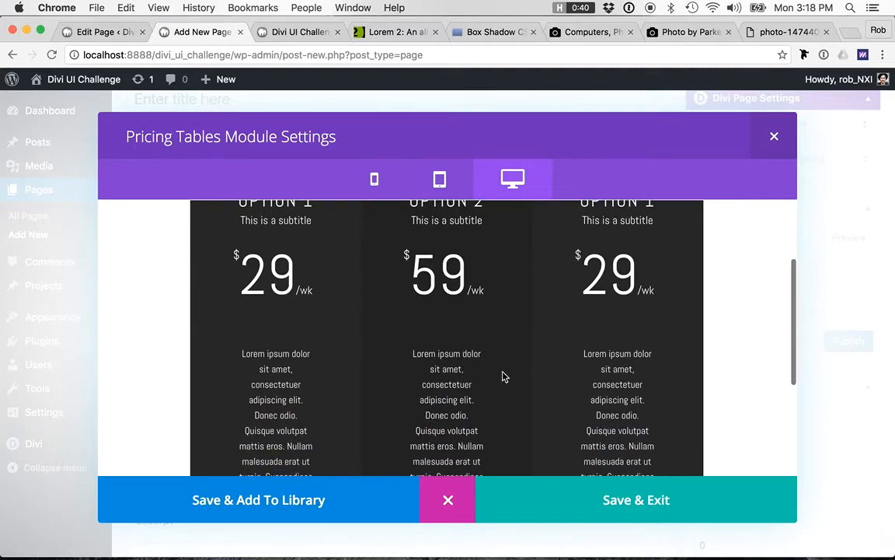
pyautogui.scroll(-3, 503, 378)
pyautogui.scroll(4, 503, 379)
pyautogui.scroll(1, 503, 378)
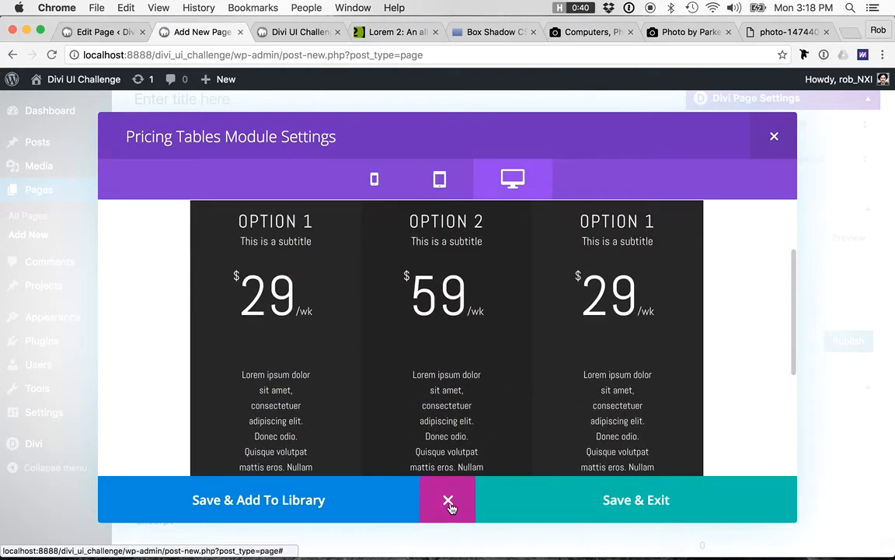
pyautogui.click(452, 505)
# - Change the third pricing table's title to Option 3 and its price to 119
pyautogui.click(143, 325)
pyautogui.click(352, 332)
pyautogui.click(347, 318)
pyautogui.scroll(-5, 393, 408)
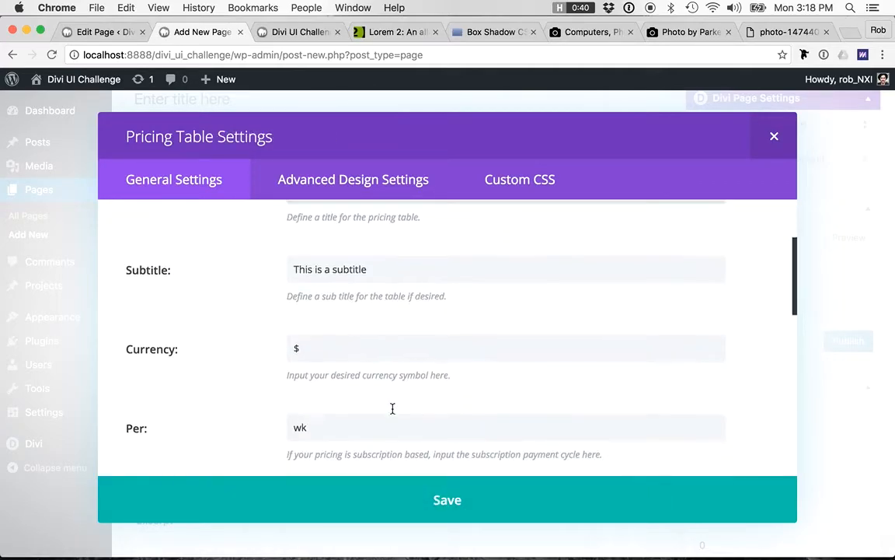
pyautogui.click(296, 452)
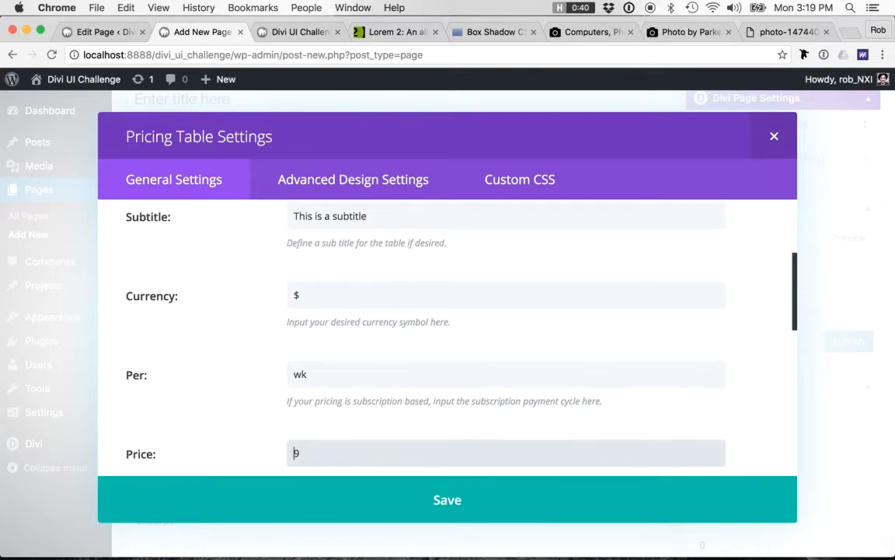
pyautogui.scroll(-8, 303, 403)
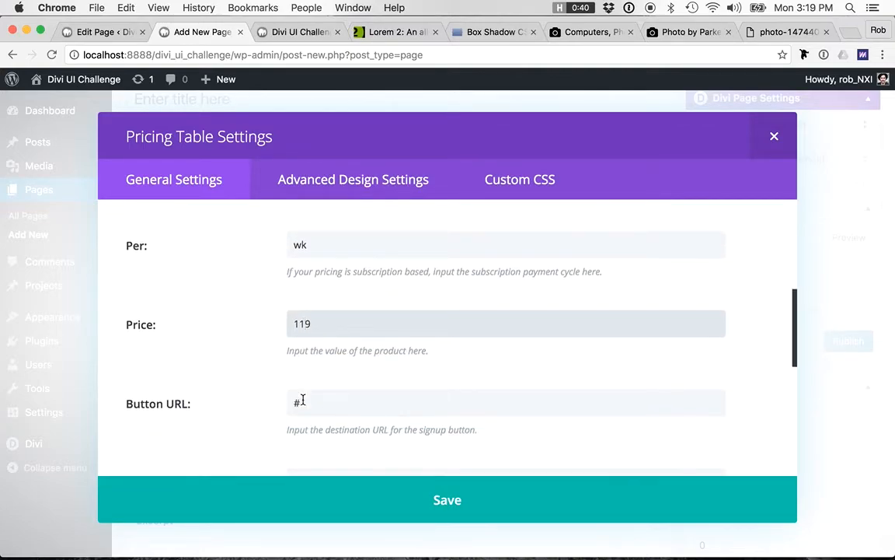
pyautogui.scroll(-5, 304, 404)
pyautogui.scroll(3, 304, 404)
# - Set the Option 3 table's background color to #191919 and save its settings
pyautogui.click(385, 180)
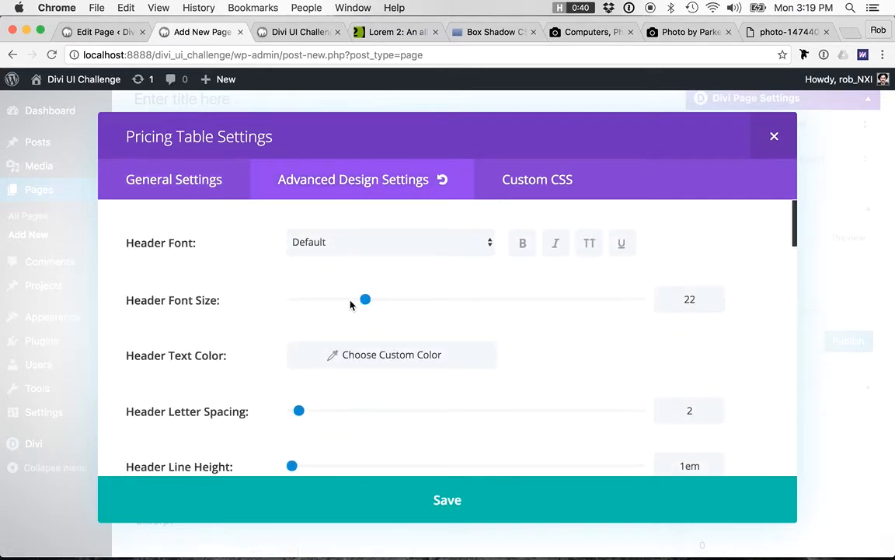
pyautogui.scroll(-5, 350, 304)
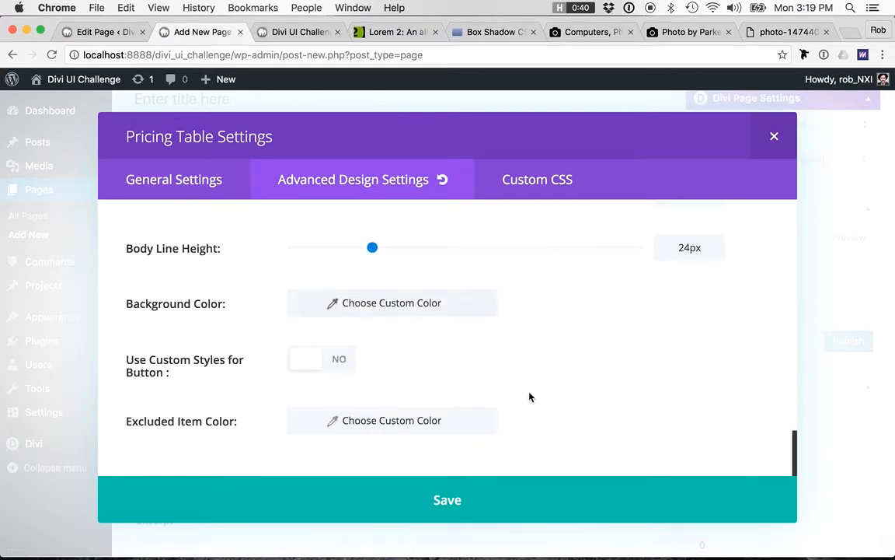
pyautogui.click(375, 305)
pyautogui.click(392, 314)
pyautogui.scroll(-2, 275, 346)
pyautogui.click(302, 371)
pyautogui.scroll(1, 300, 310)
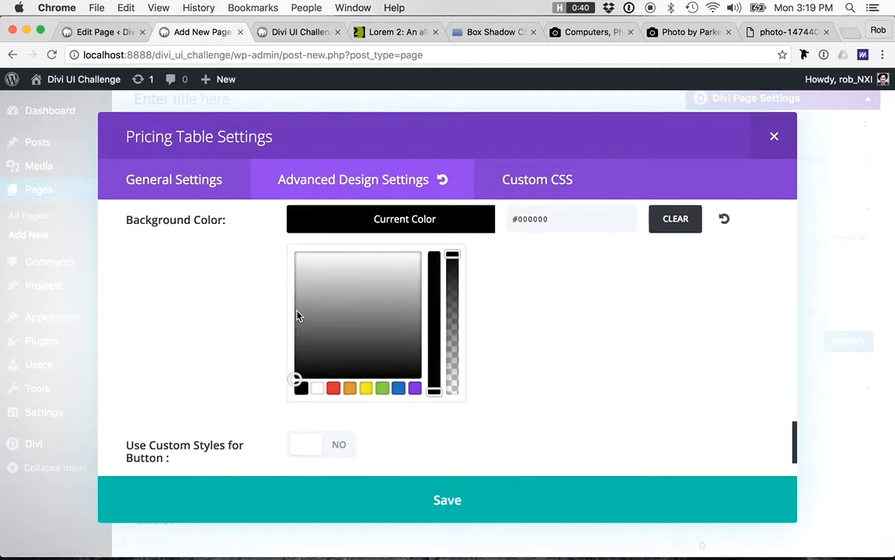
pyautogui.moveTo(298, 385); pyautogui.dragTo(296, 376)
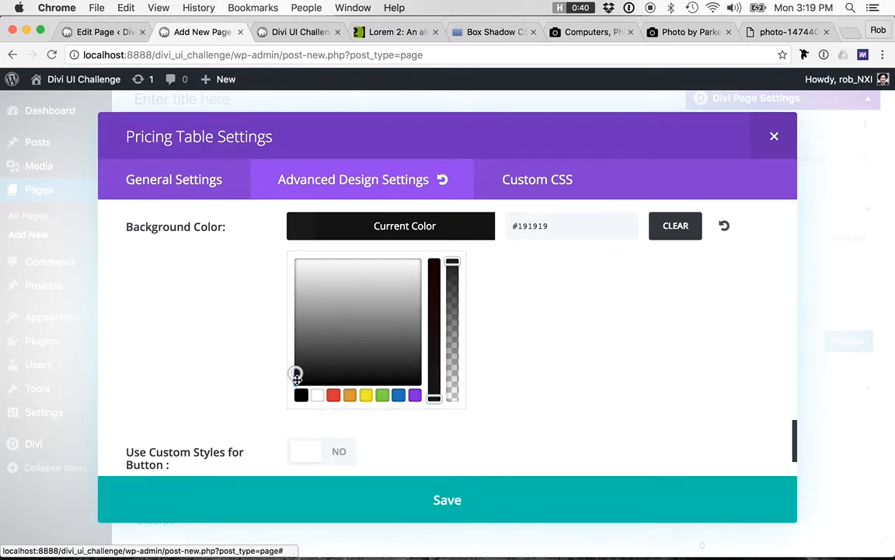
pyautogui.click(497, 499)
# - Preview the module to compare the Option 3 table's shade with the other two, and close the preview
pyautogui.click(457, 508)
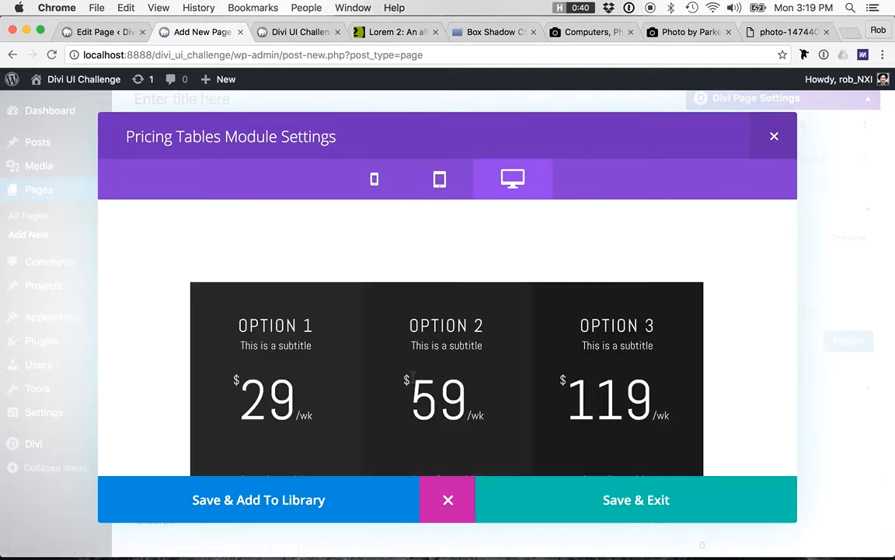
pyautogui.scroll(-1, 395, 391)
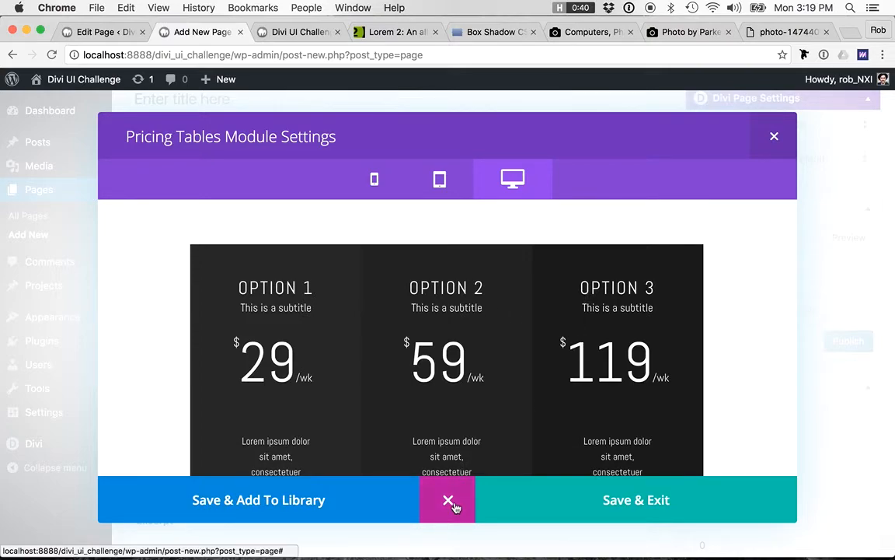
pyautogui.scroll(-2, 468, 410)
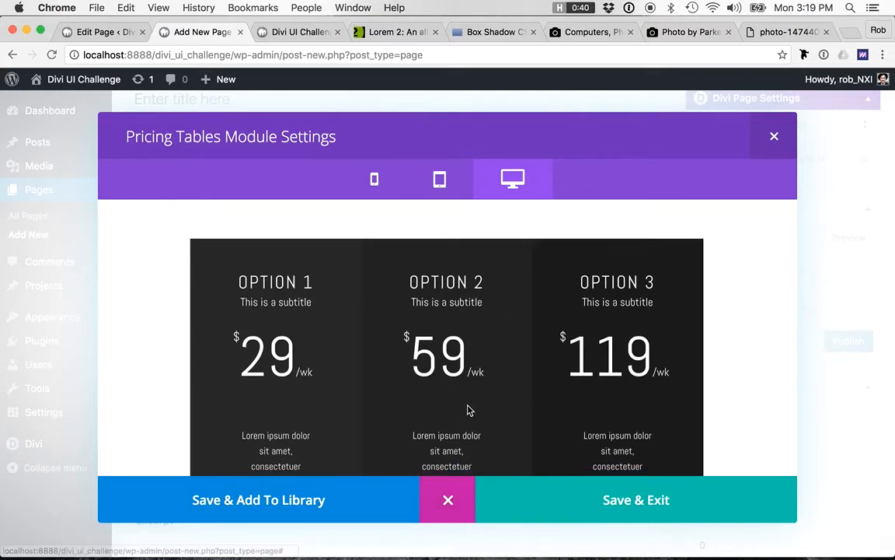
pyautogui.click(447, 501)
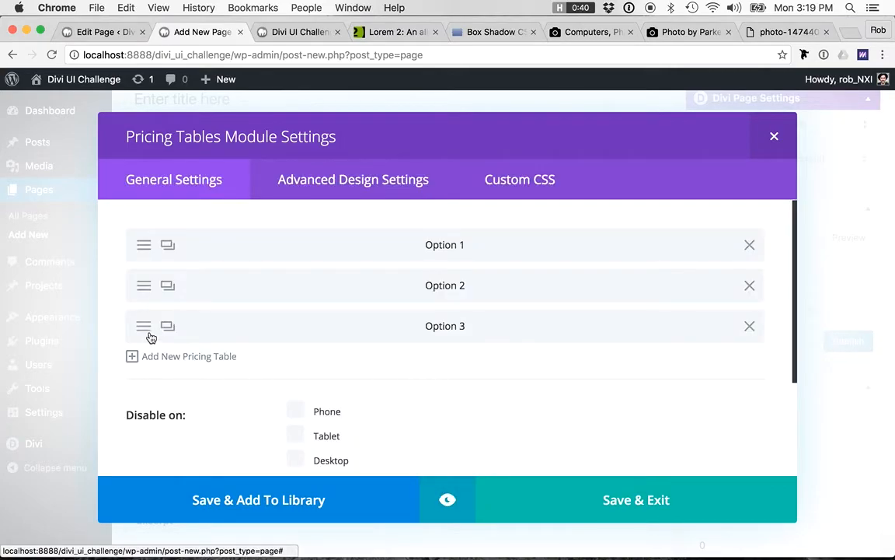
# - Lighten the Option 3 table's background color to #1c1c1c and save its settings
pyautogui.click(354, 327)
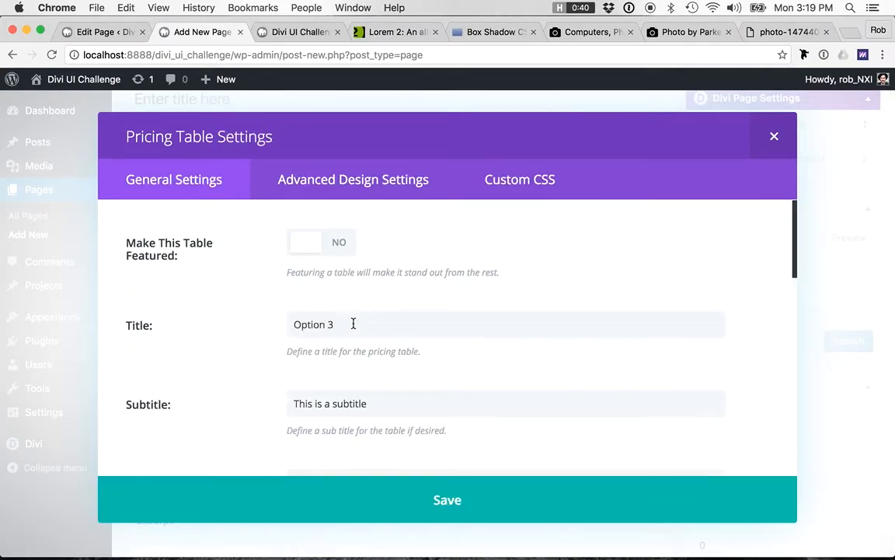
pyautogui.scroll(-3, 353, 322)
pyautogui.scroll(-6, 353, 322)
pyautogui.scroll(2, 353, 323)
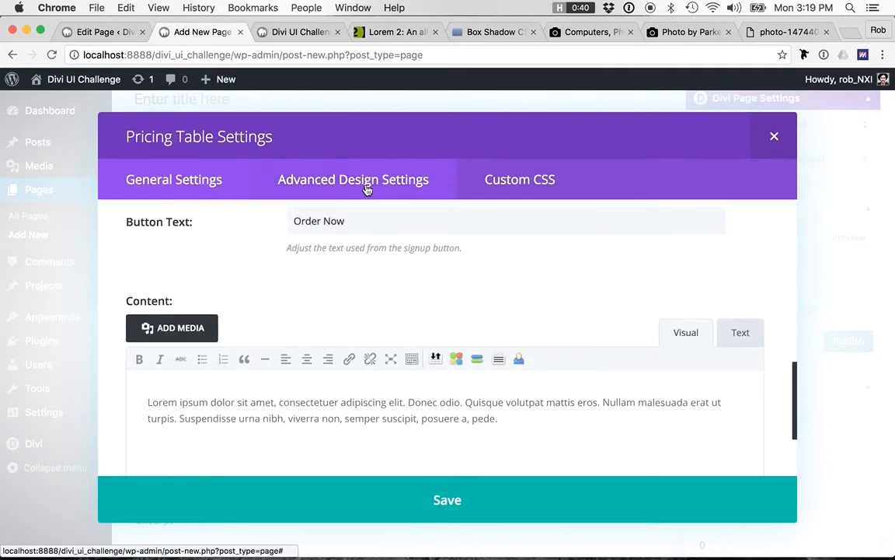
pyautogui.click(334, 177)
pyautogui.scroll(-10, 307, 265)
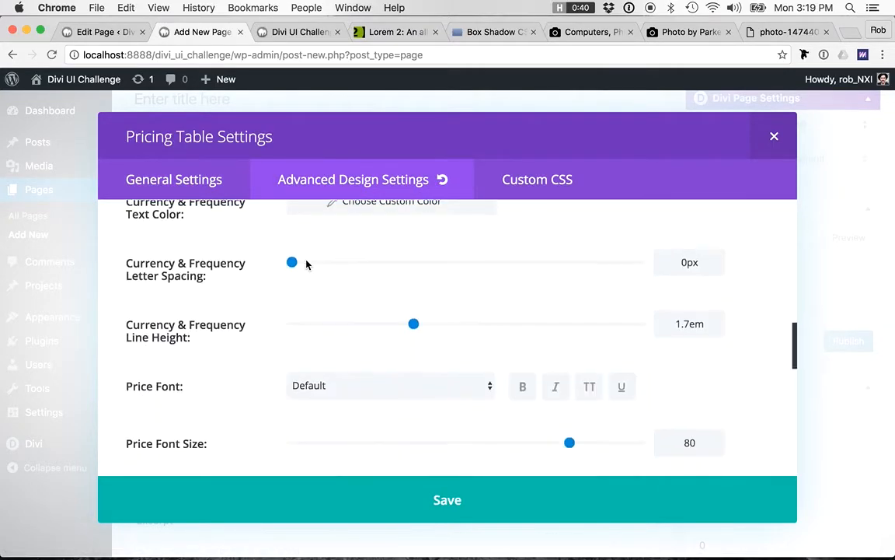
pyautogui.scroll(-5, 307, 265)
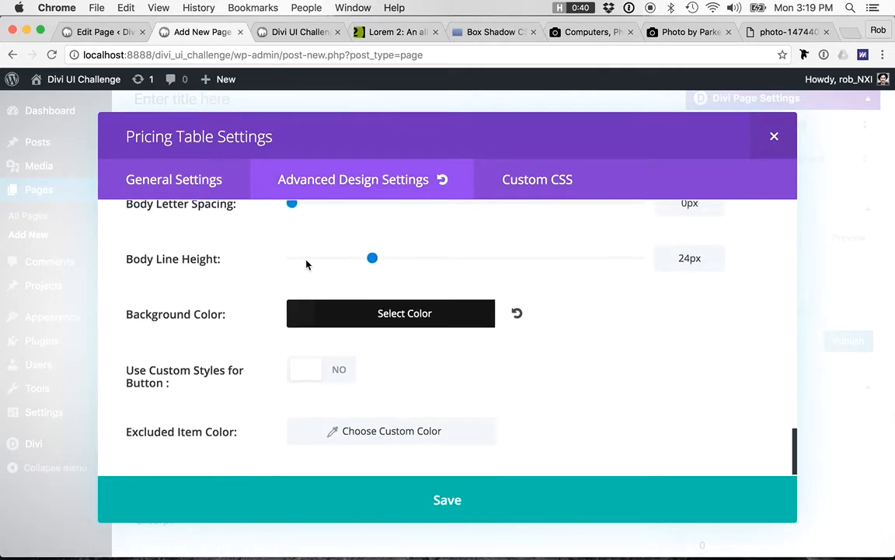
pyautogui.click(351, 315)
pyautogui.scroll(-1, 299, 424)
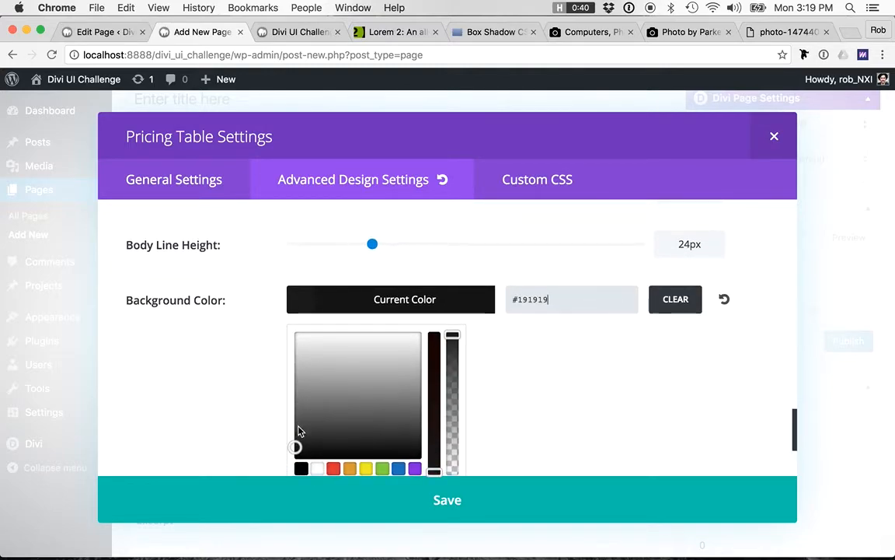
pyautogui.moveTo(295, 447); pyautogui.dragTo(295, 445)
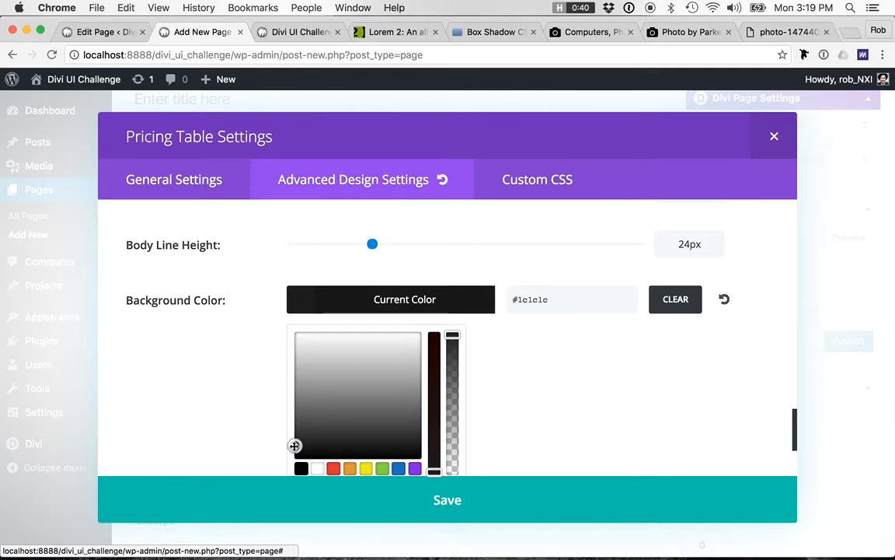
pyautogui.click(455, 509)
# - Preview the module to check all three tables from headers to order buttons, and close the preview
pyautogui.click(449, 494)
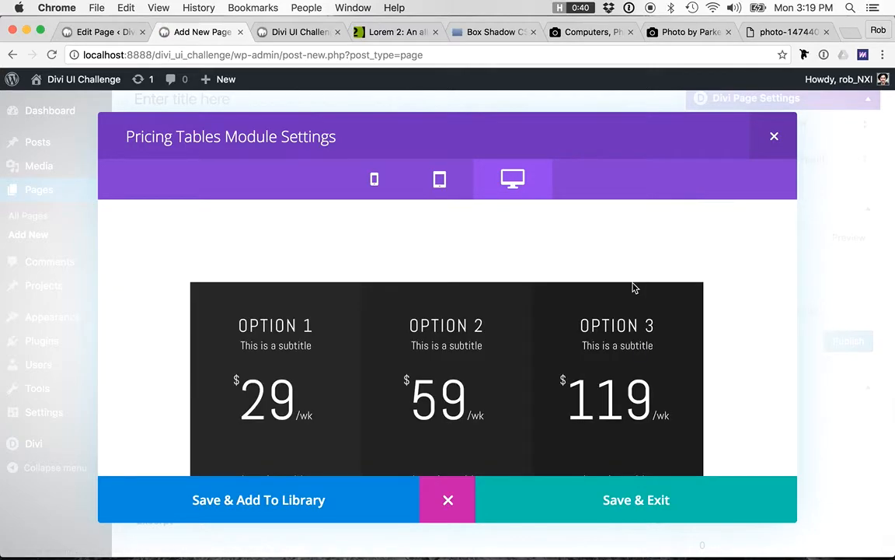
pyautogui.scroll(-3, 633, 286)
pyautogui.scroll(-4, 633, 287)
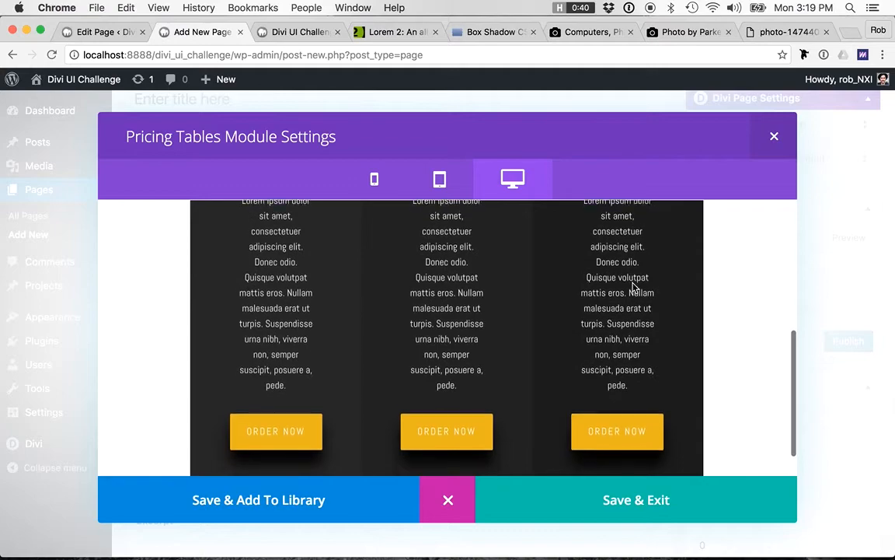
pyautogui.scroll(5, 634, 286)
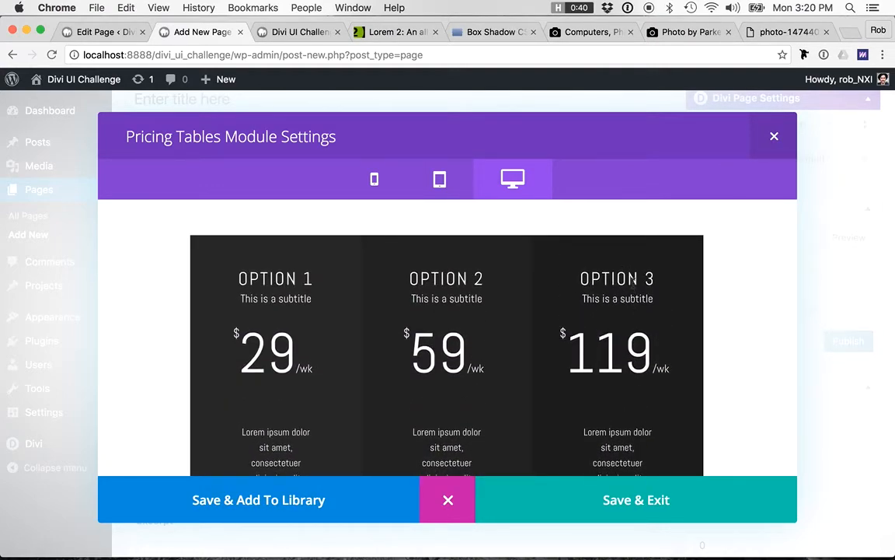
pyautogui.click(449, 501)
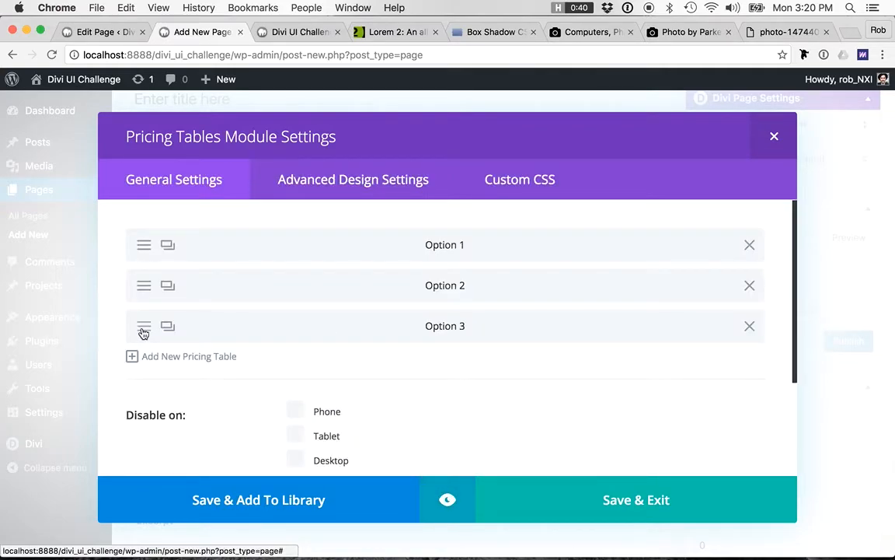
# - Set the Option 3 table's background color to #1e1e1e and save its settings
pyautogui.click(324, 319)
pyautogui.scroll(-5, 325, 315)
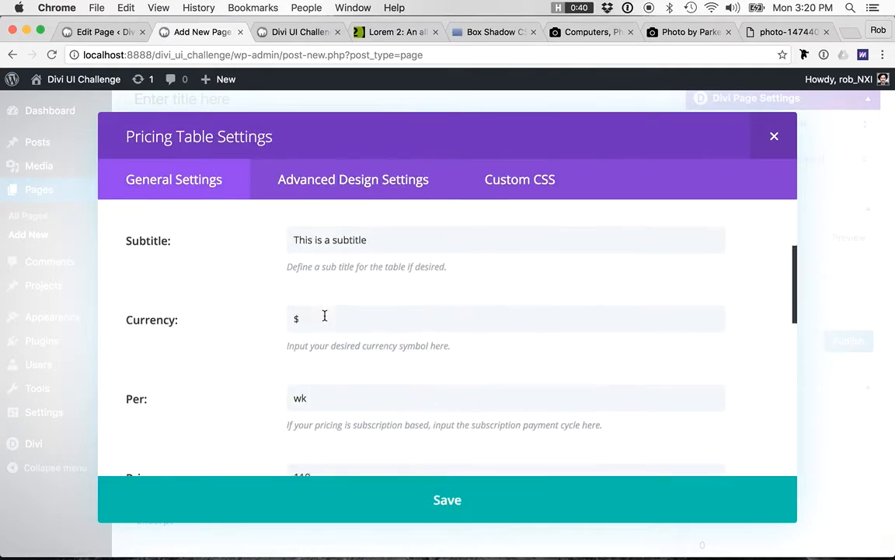
pyautogui.scroll(-5, 325, 316)
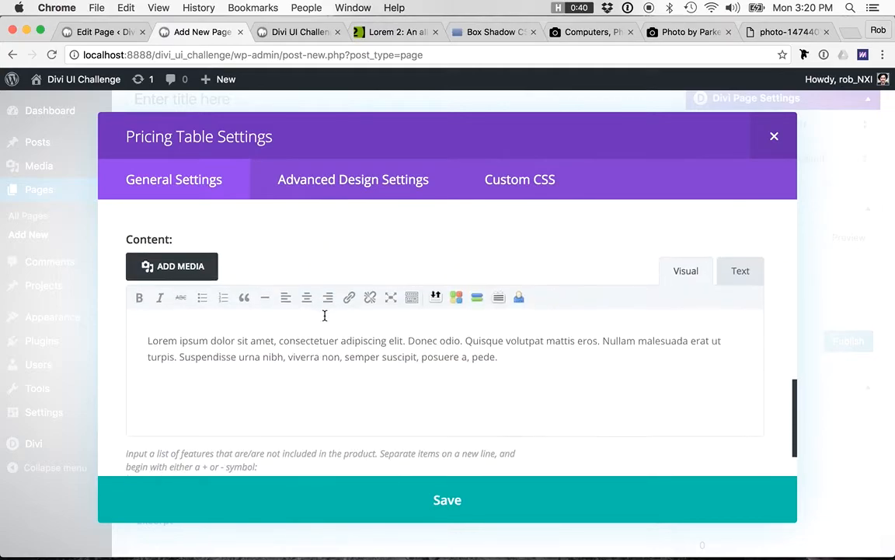
pyautogui.click(368, 185)
pyautogui.scroll(-10, 262, 351)
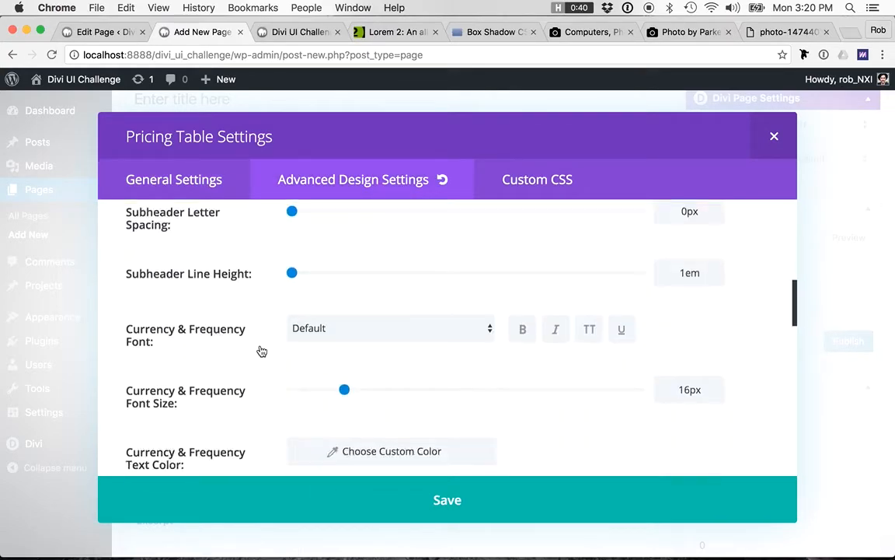
pyautogui.scroll(-15, 262, 352)
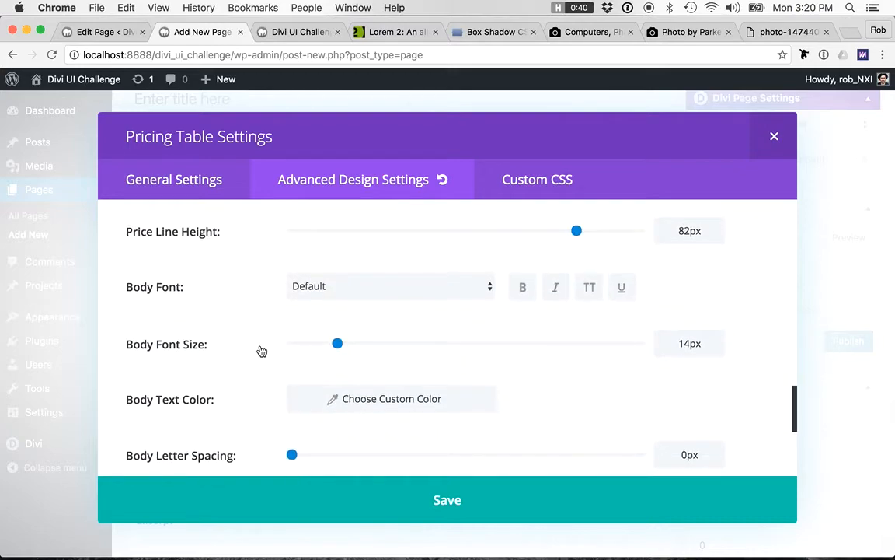
pyautogui.scroll(-2, 262, 352)
pyautogui.click(362, 384)
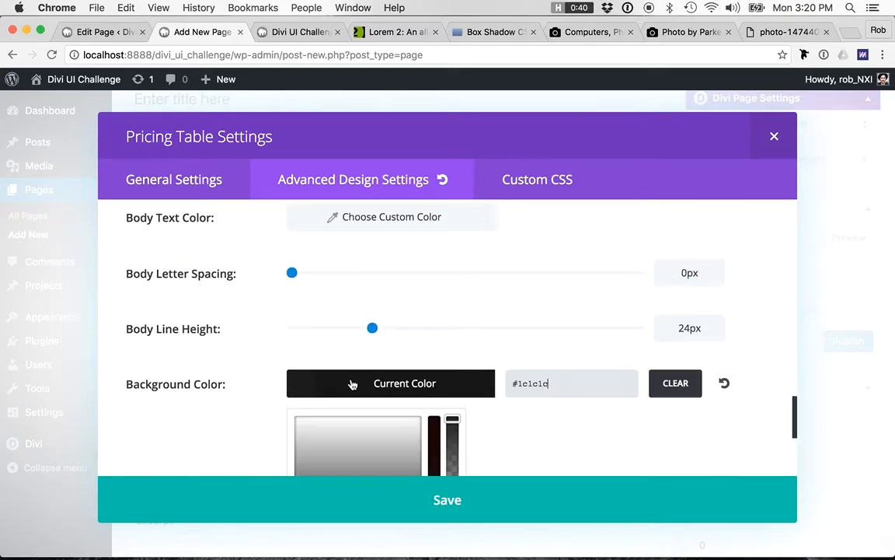
pyautogui.scroll(-10, 294, 375)
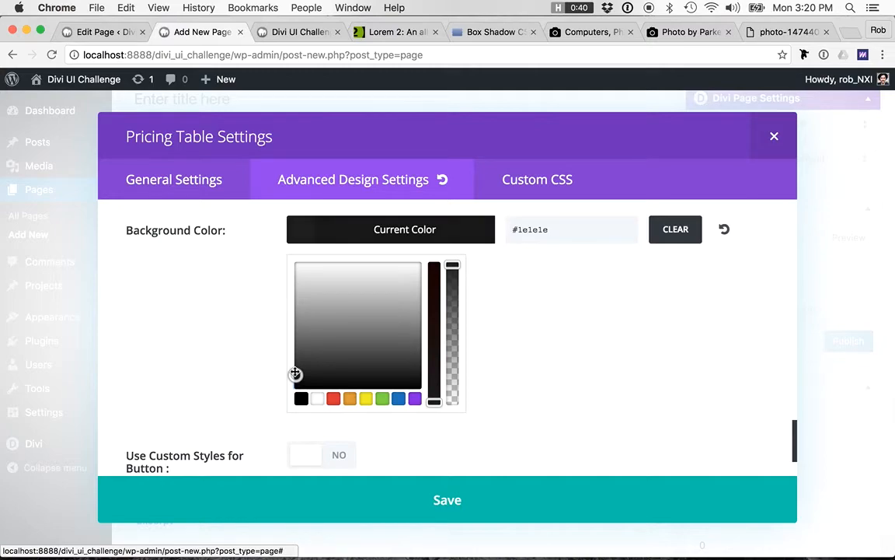
pyautogui.click(462, 501)
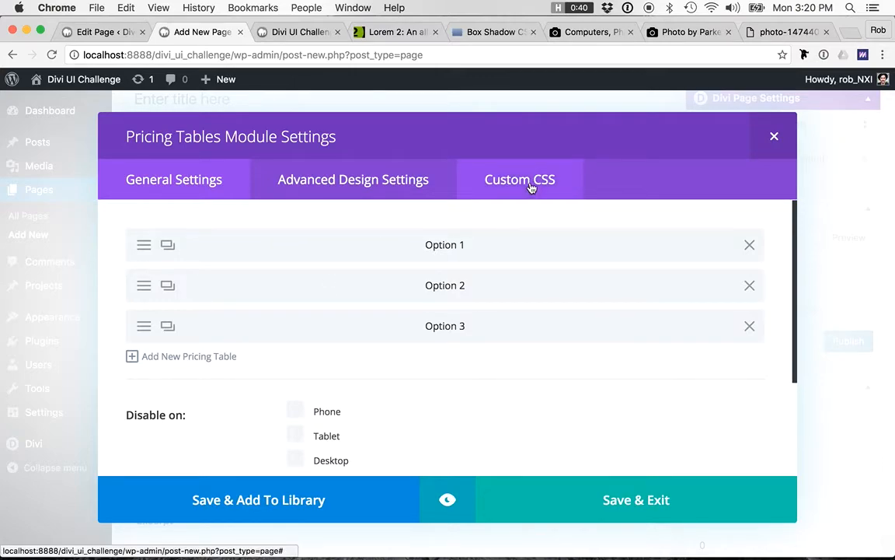
# - Examine the box-shadow declarations in the Pricing Button custom CSS of the pricing tables module
pyautogui.click(513, 201)
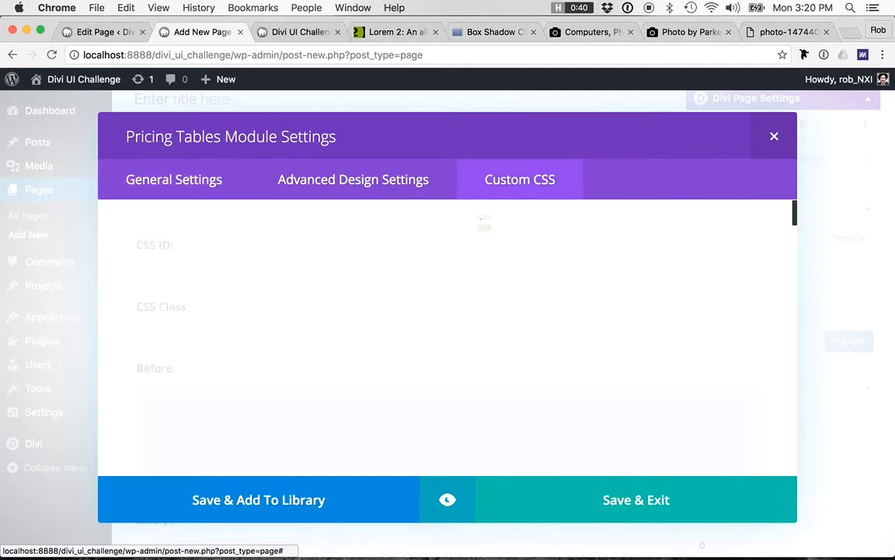
pyautogui.scroll(-10, 349, 340)
pyautogui.scroll(-12, 351, 340)
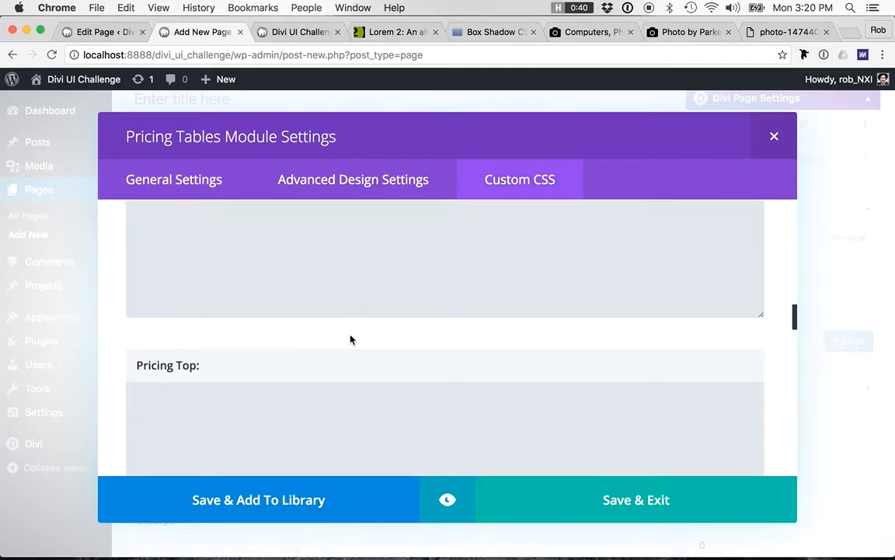
pyautogui.scroll(-12, 350, 335)
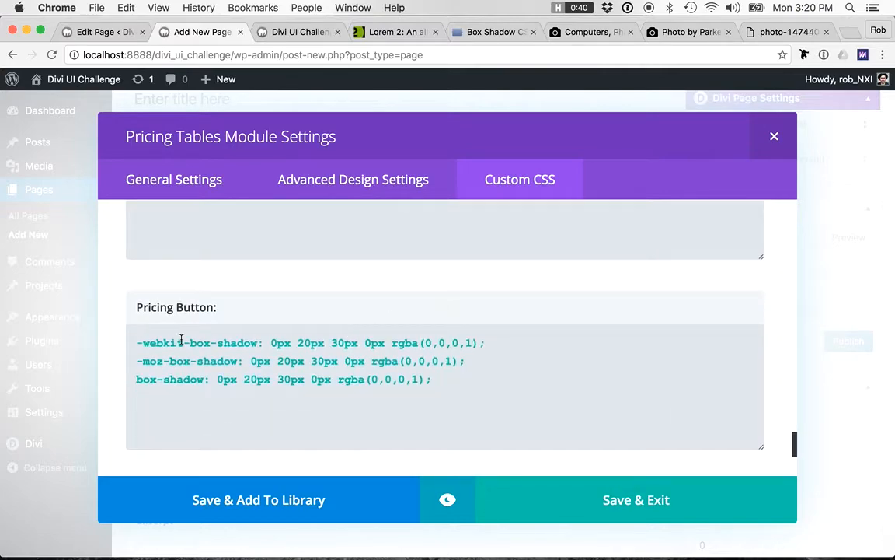
pyautogui.click(460, 384)
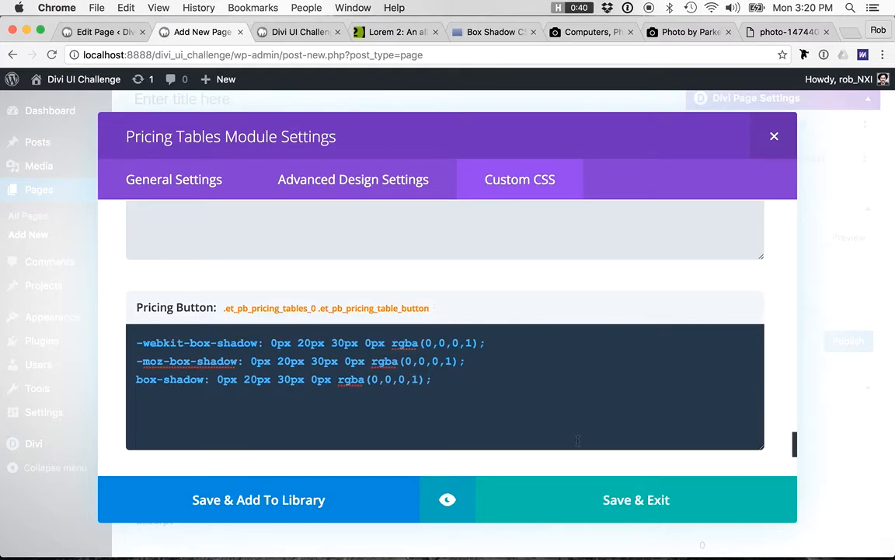
# - Save and exit the pricing tables module, and preview the whole page
pyautogui.click(606, 498)
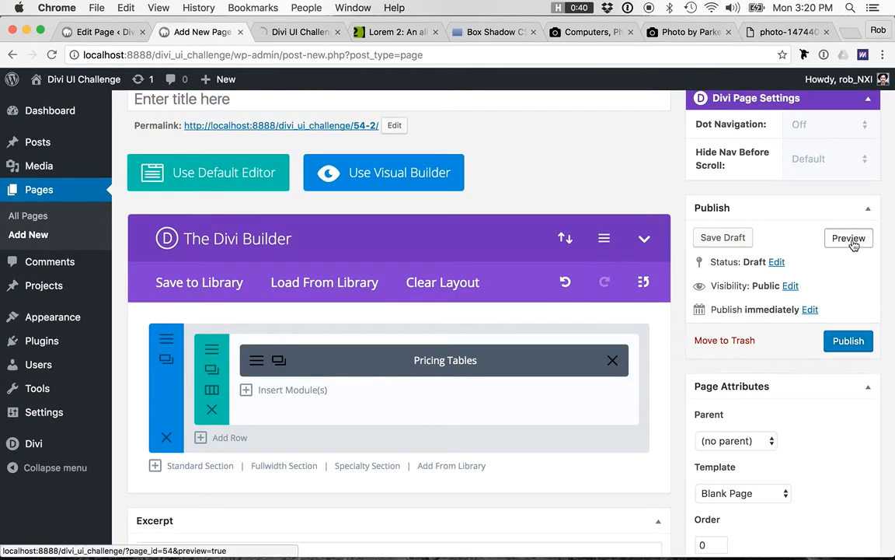
pyautogui.click(850, 239)
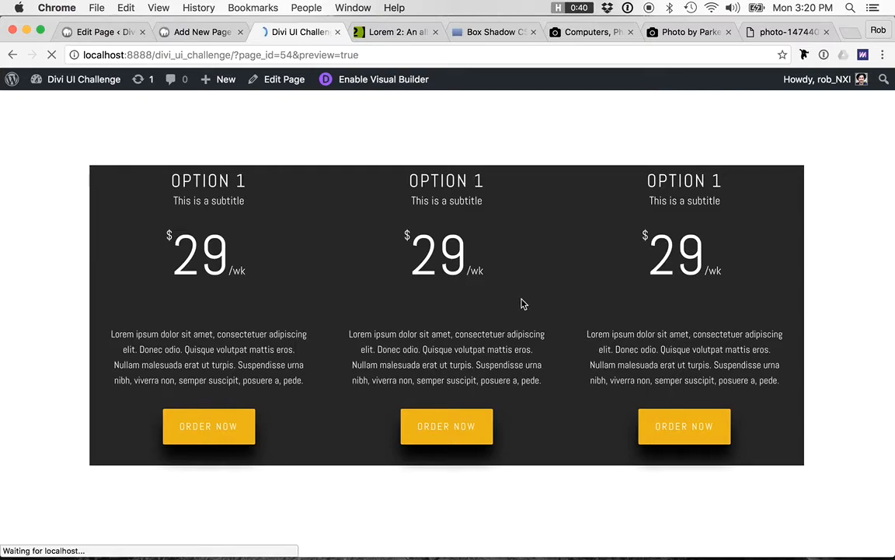
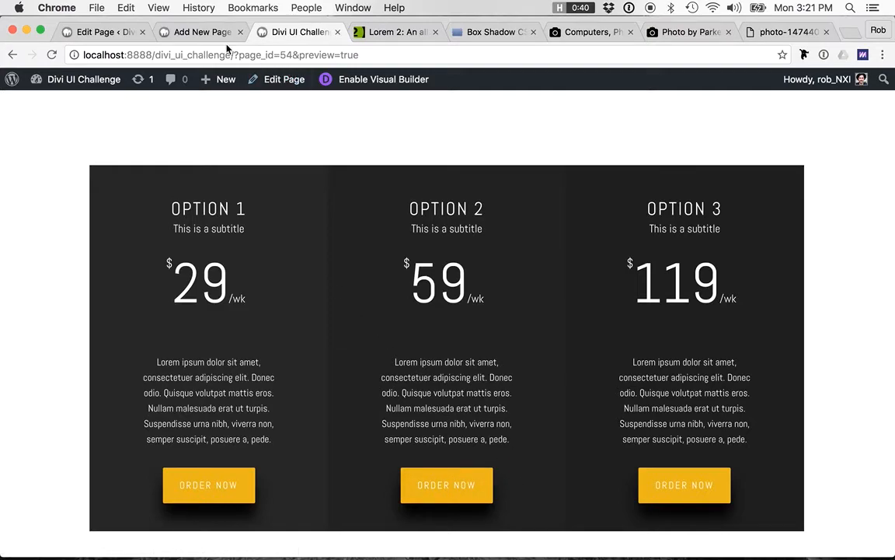
# - Add min-width: 80%; below the box-shadow declarations in the pricing tables module's Pricing Button custom CSS, and save and exit the module
pyautogui.click(199, 31)
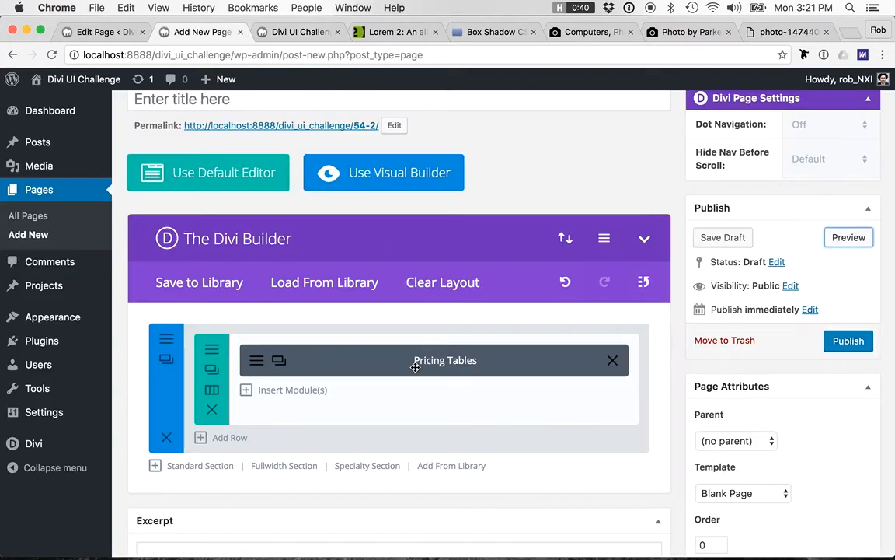
pyautogui.click(256, 363)
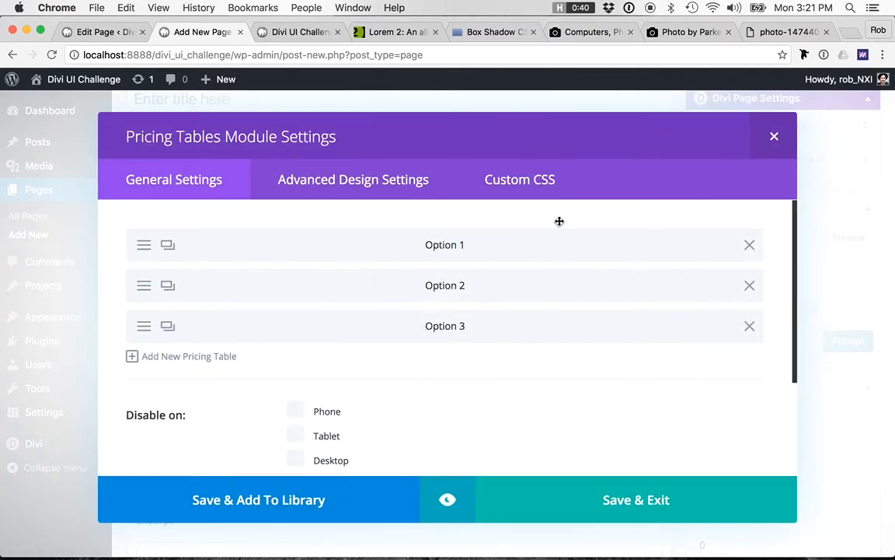
pyautogui.click(522, 180)
pyautogui.scroll(-5, 412, 317)
pyautogui.scroll(-10, 412, 316)
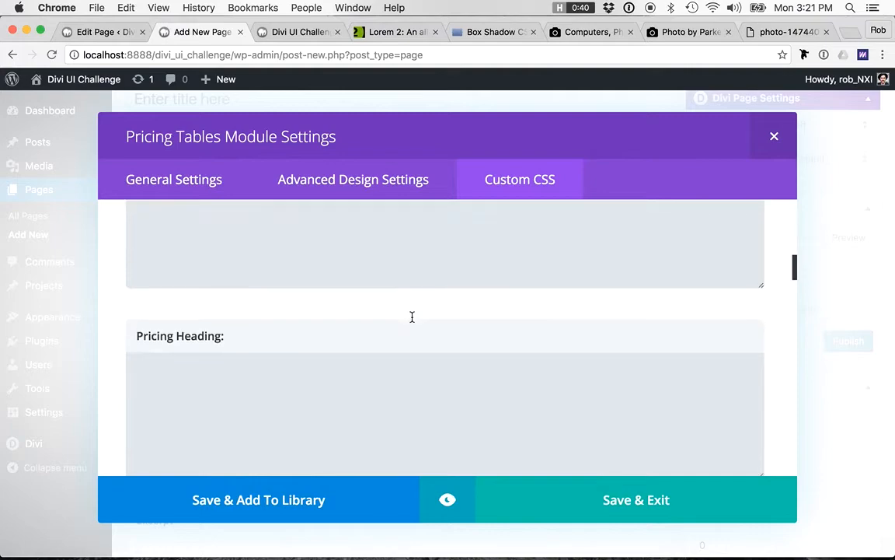
pyautogui.scroll(-15, 412, 316)
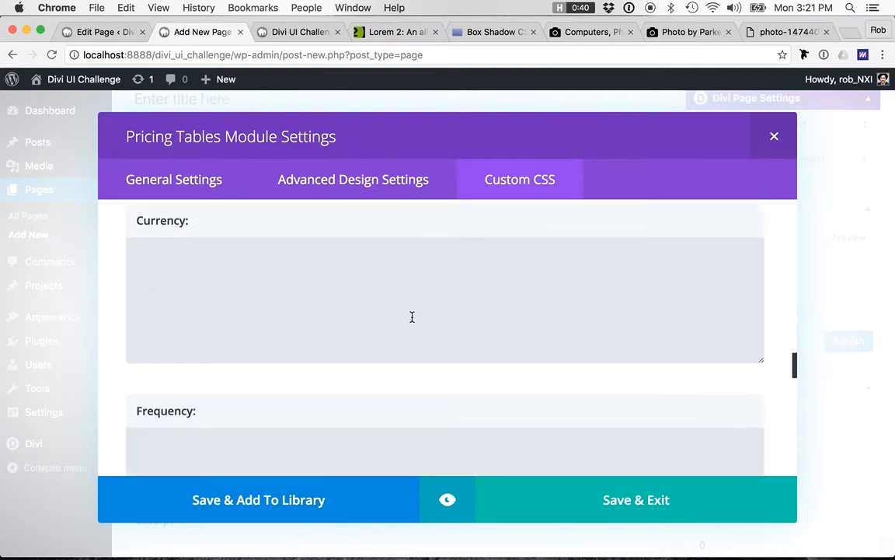
pyautogui.scroll(-3, 412, 316)
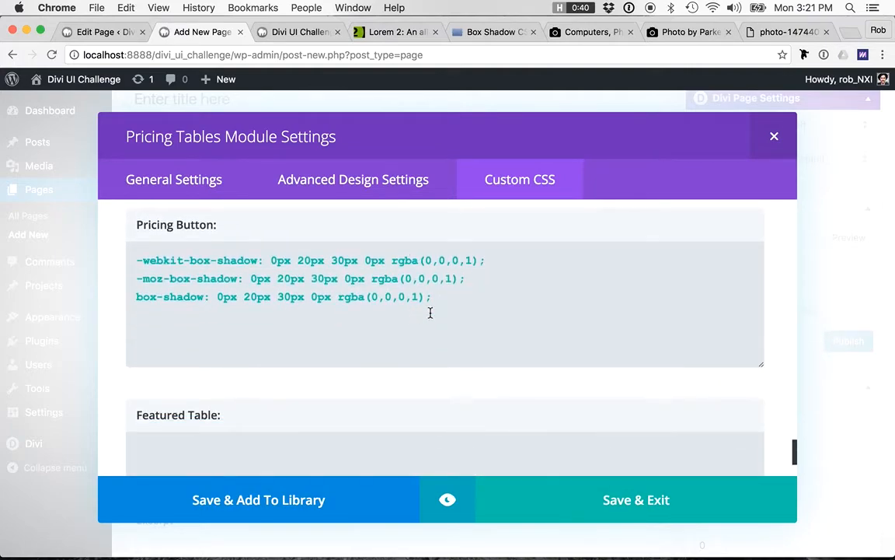
pyautogui.click(464, 304)
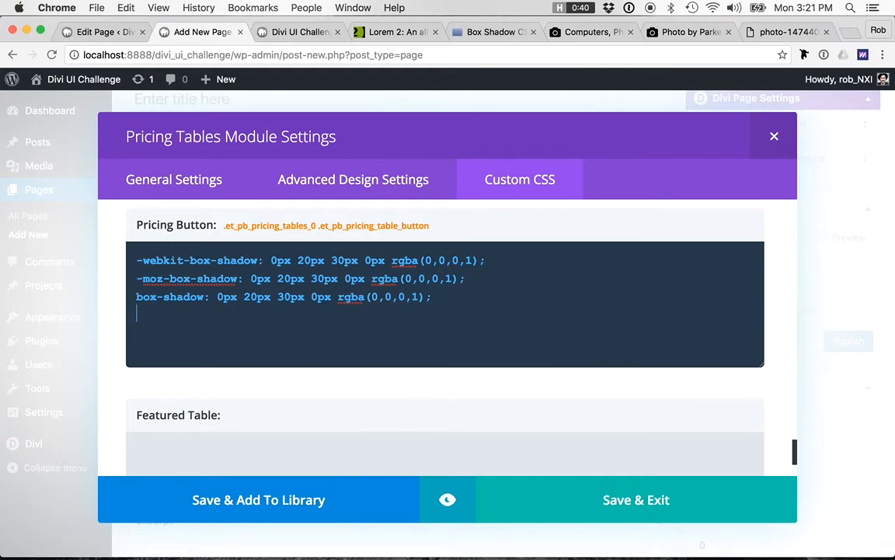
pyautogui.write('in-width: 80%;')
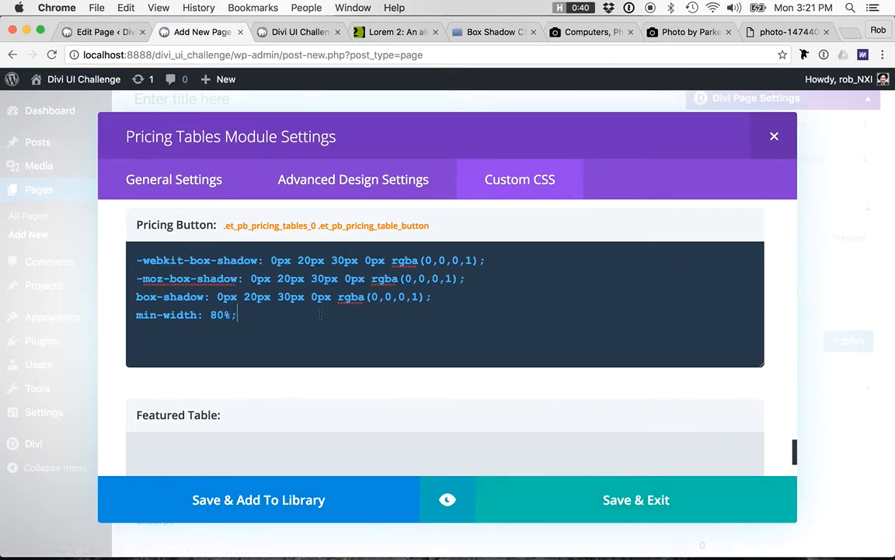
pyautogui.click(635, 499)
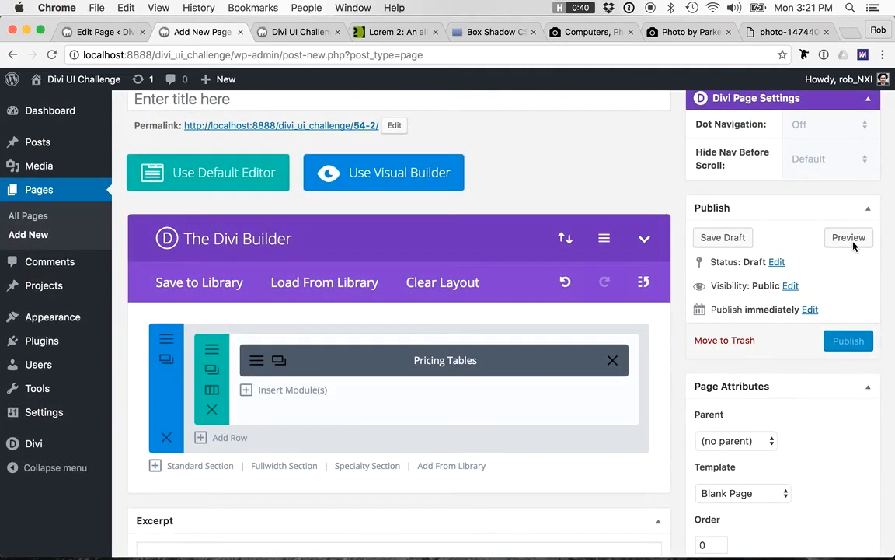
# - Preview the whole page and examine the order buttons across all three pricing tables
pyautogui.click(850, 239)
pyautogui.click(296, 32)
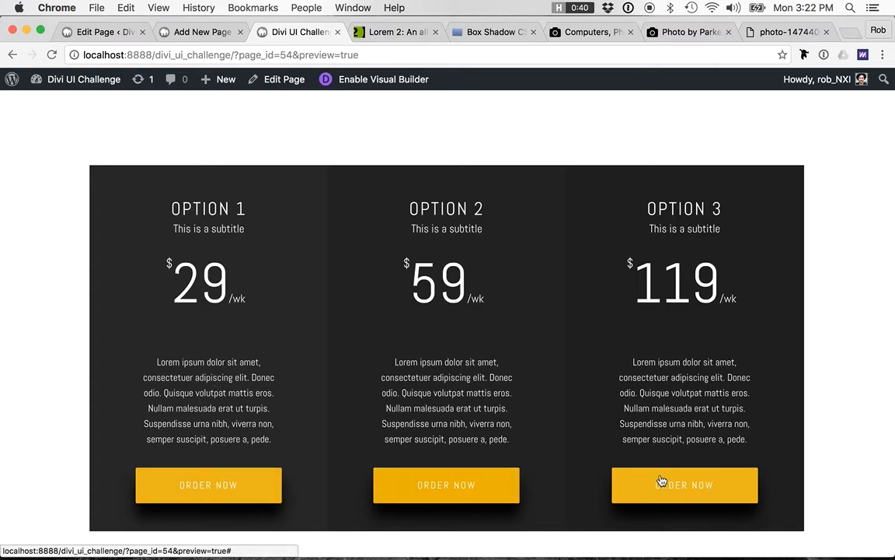
pyautogui.moveTo(894, 409); pyautogui.dragTo(893, 386)
pyautogui.scroll(-2, 222, 497)
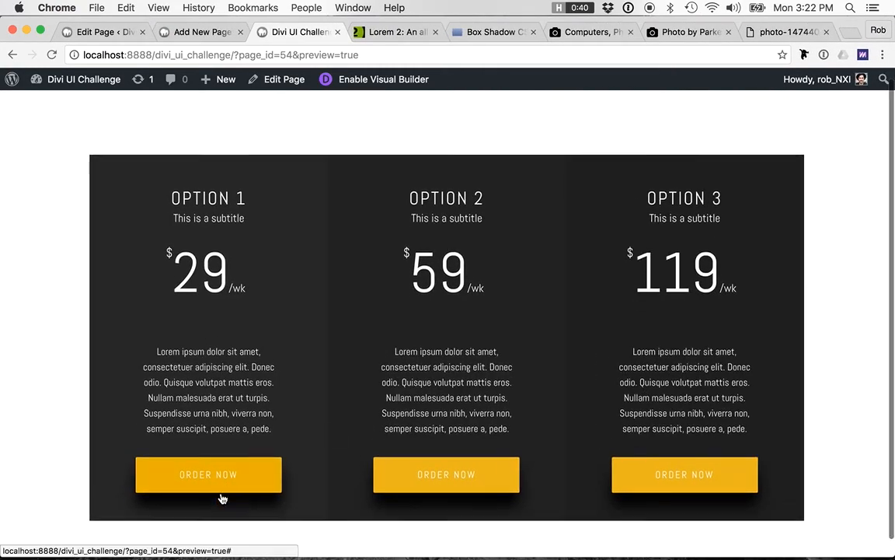
pyautogui.scroll(2, 482, 420)
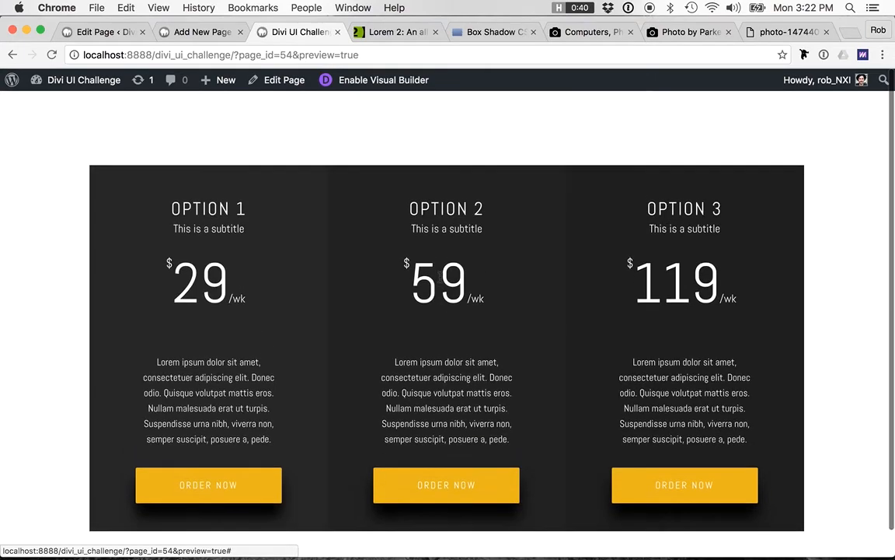
pyautogui.scroll(-2, 536, 327)
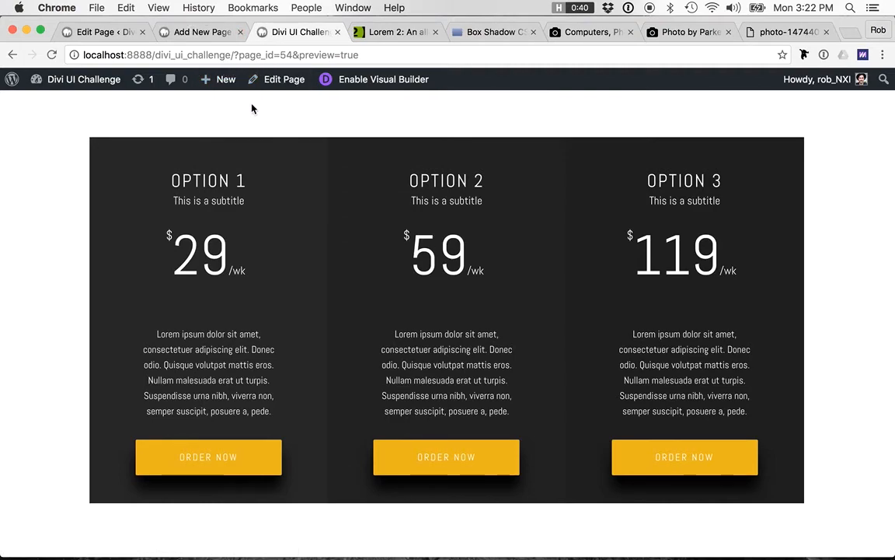
# - Open the section's settings and select techphoto.jpg in the media library for its background image
pyautogui.click(177, 31)
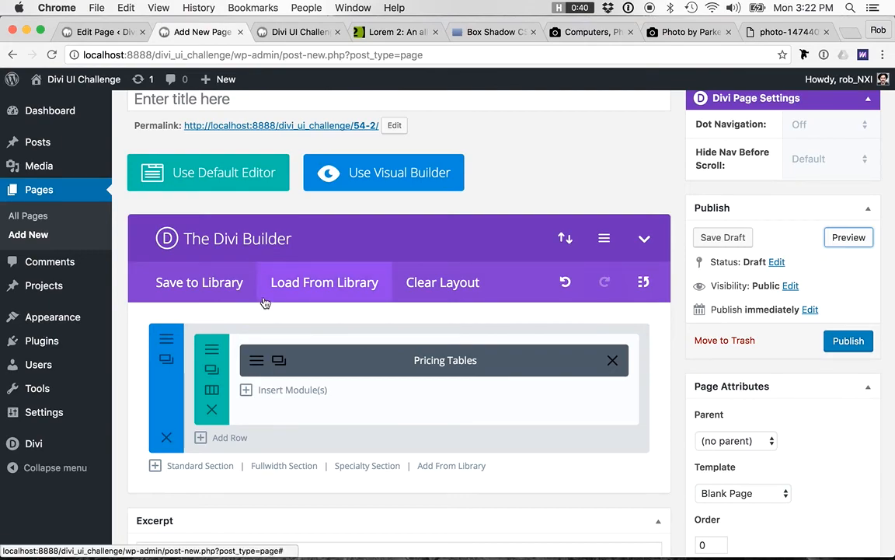
pyautogui.click(167, 340)
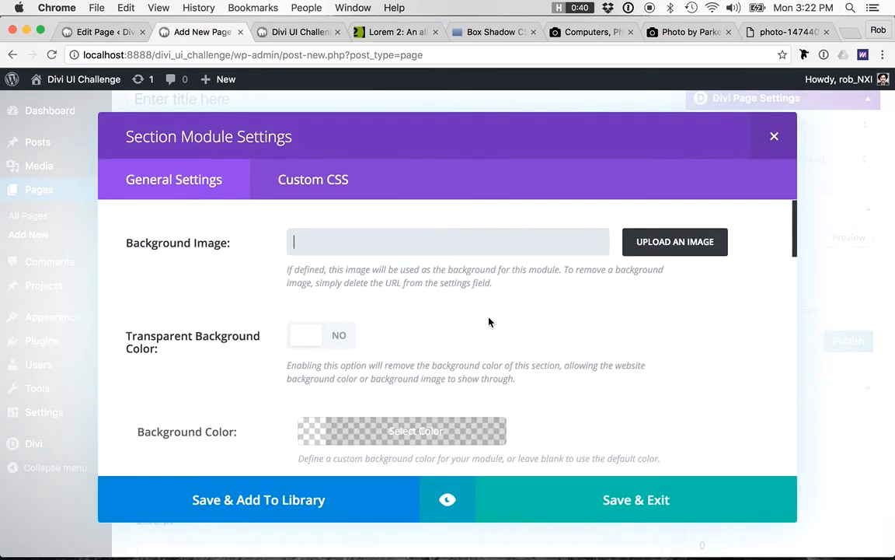
pyautogui.click(689, 243)
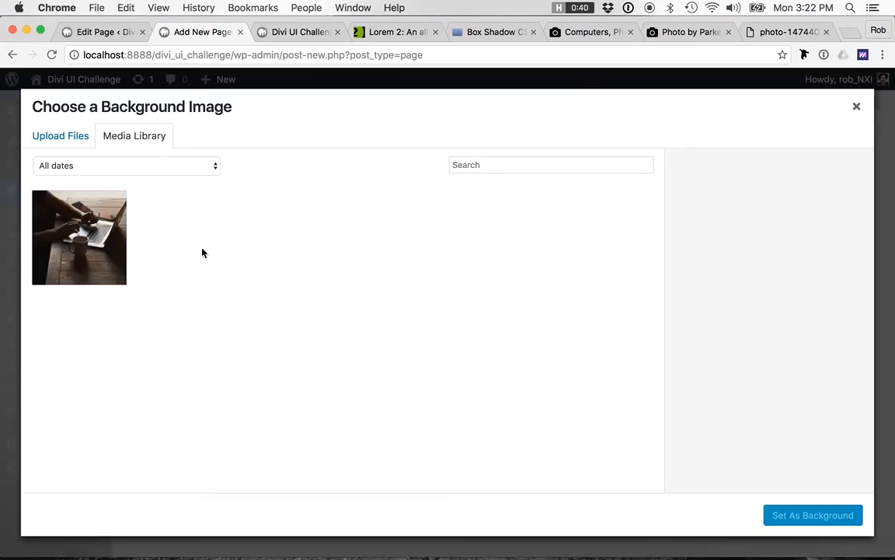
pyautogui.click(101, 224)
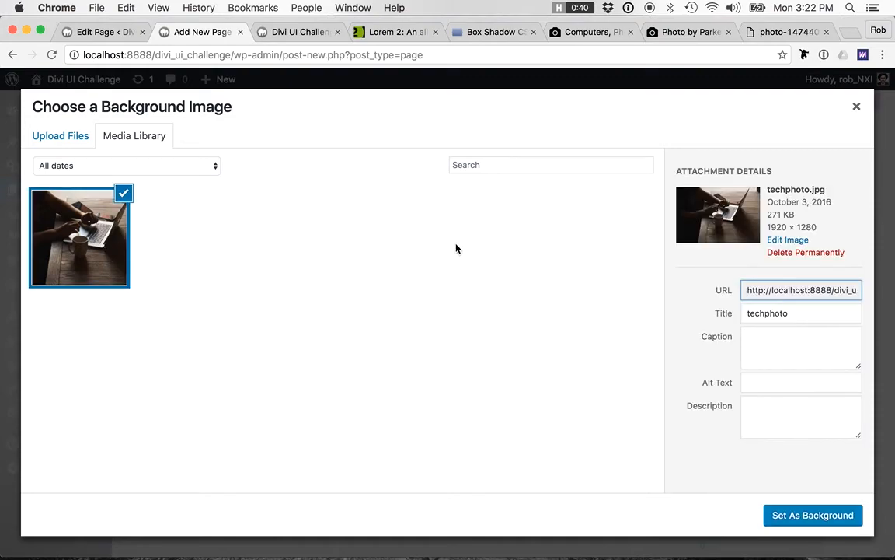
# - Browse the Computers, Phones, and Tech collection on Unsplash and view the photo of hands at a laptop beside a mug
pyautogui.click(599, 34)
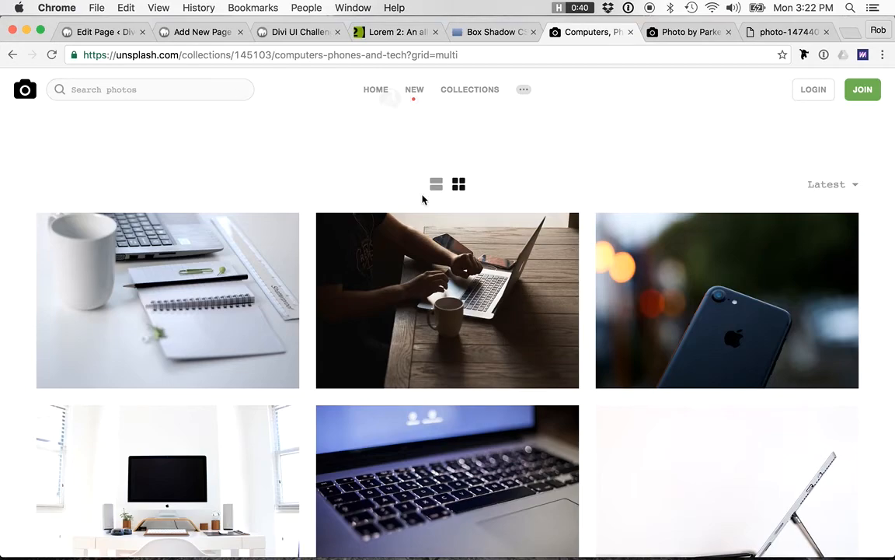
pyautogui.scroll(-2, 553, 208)
pyautogui.scroll(5, 364, 220)
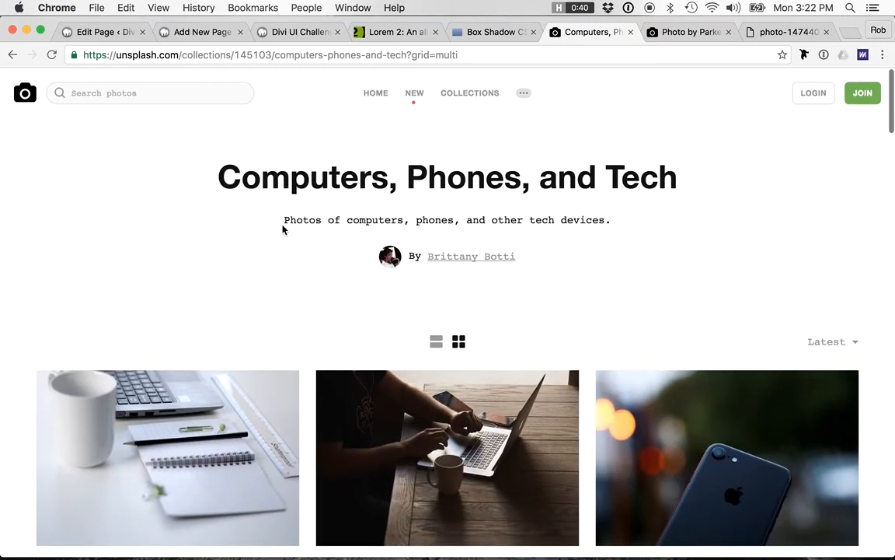
pyautogui.scroll(-2, 356, 282)
pyautogui.scroll(3, 435, 284)
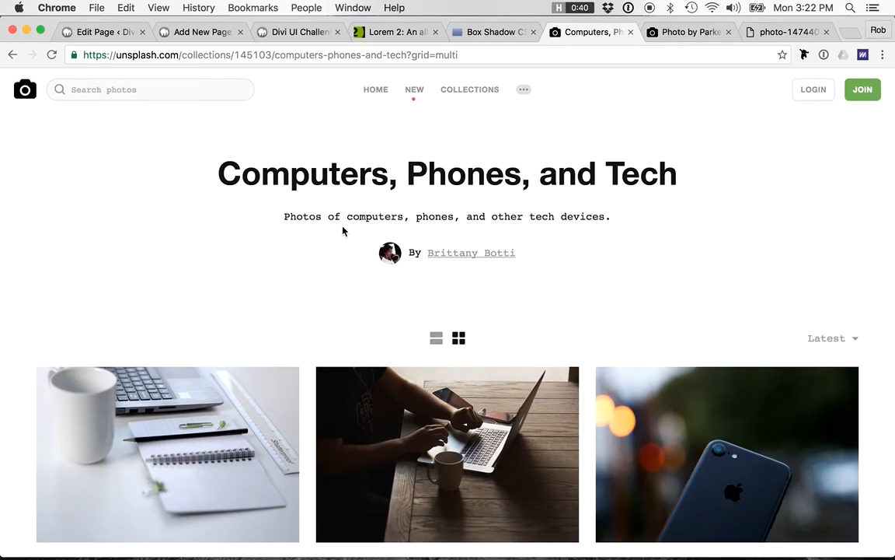
pyautogui.scroll(-7, 403, 339)
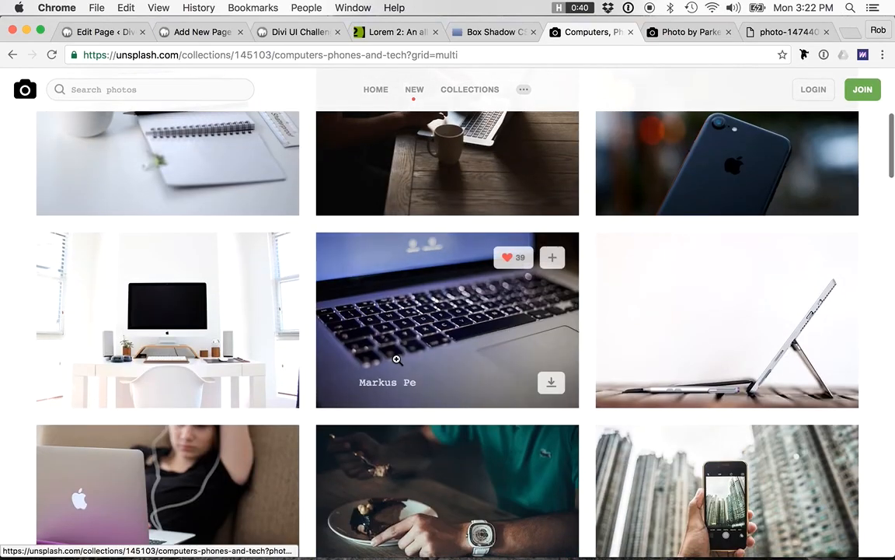
pyautogui.scroll(-4, 396, 359)
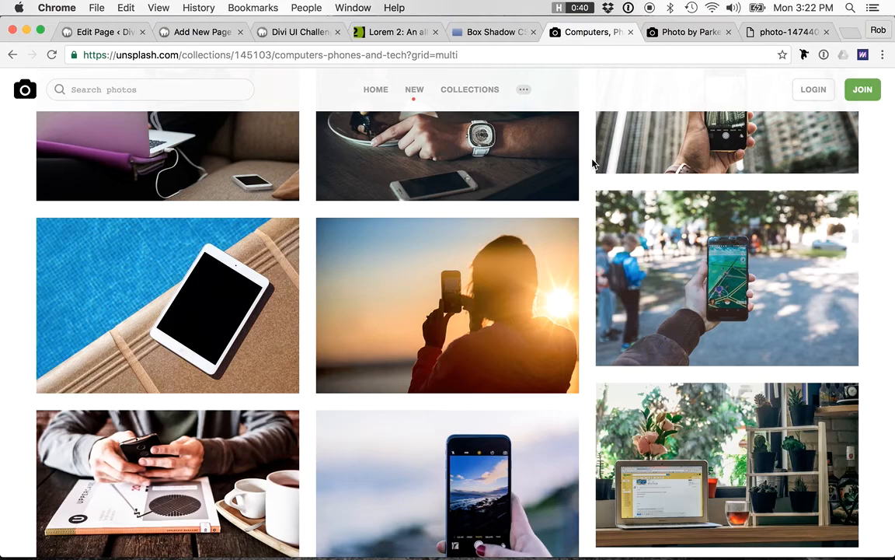
pyautogui.scroll(10, 592, 151)
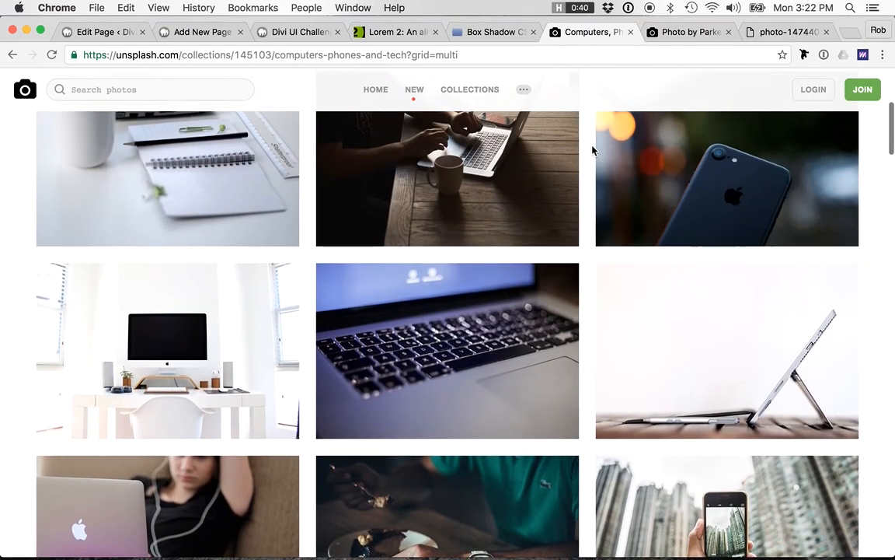
pyautogui.scroll(-1, 588, 249)
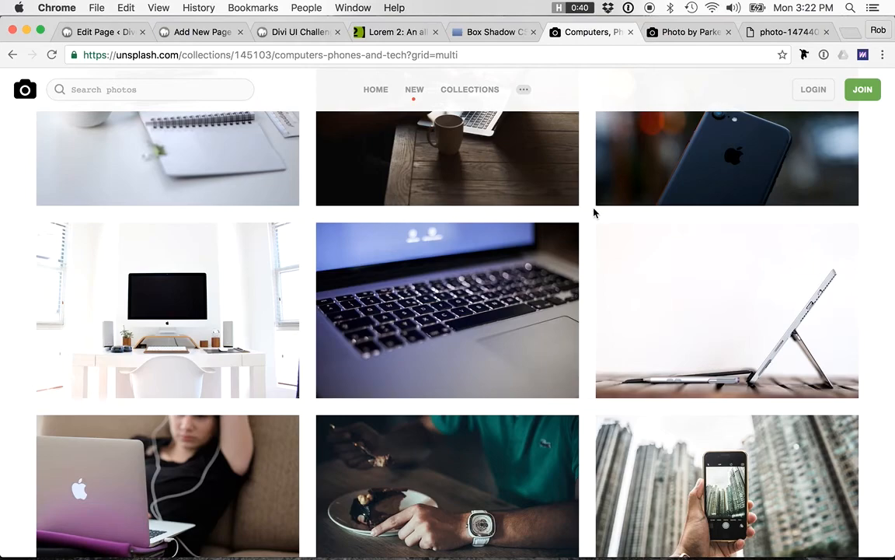
pyautogui.scroll(-3, 591, 204)
pyautogui.scroll(-6, 597, 202)
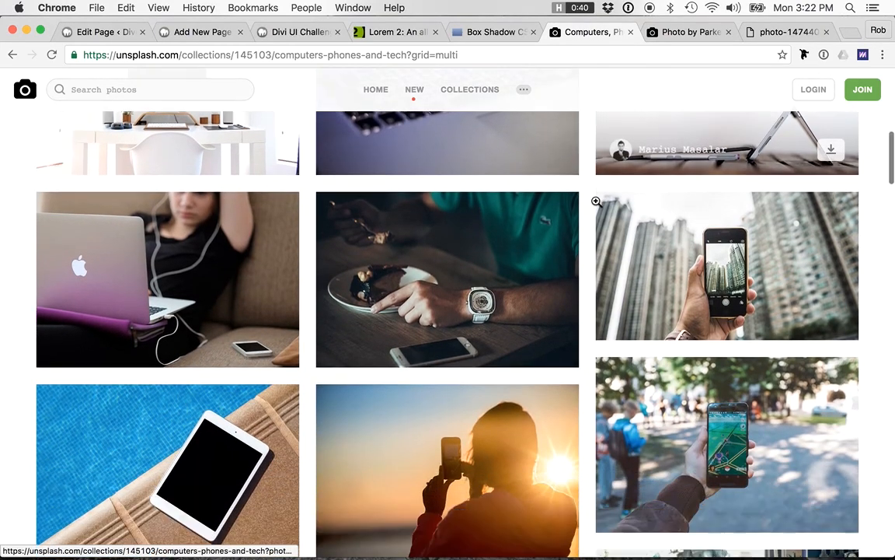
pyautogui.scroll(-4, 603, 304)
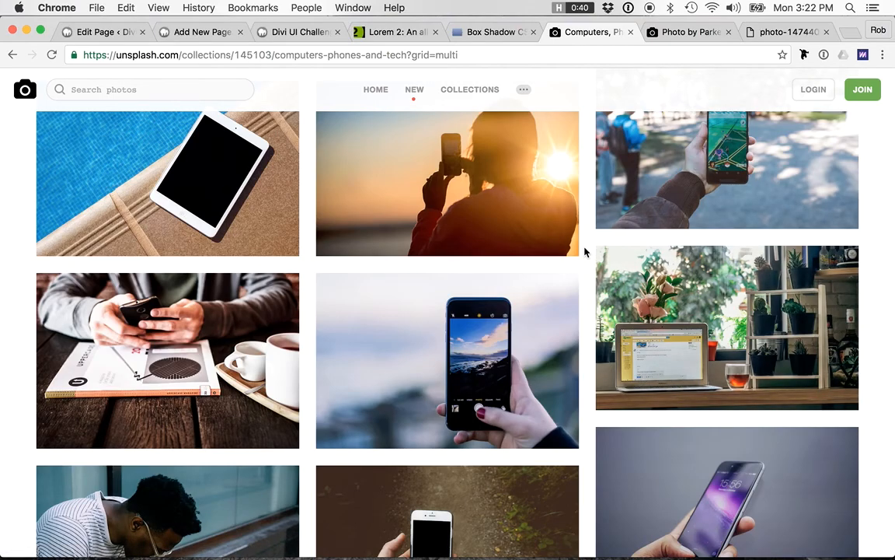
pyautogui.scroll(-10, 585, 251)
pyautogui.scroll(-16, 584, 251)
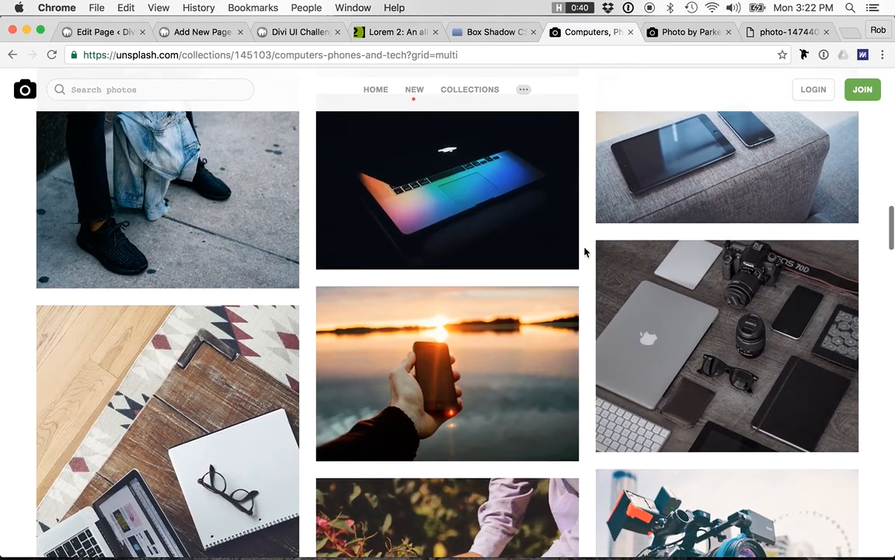
pyautogui.scroll(-20, 584, 251)
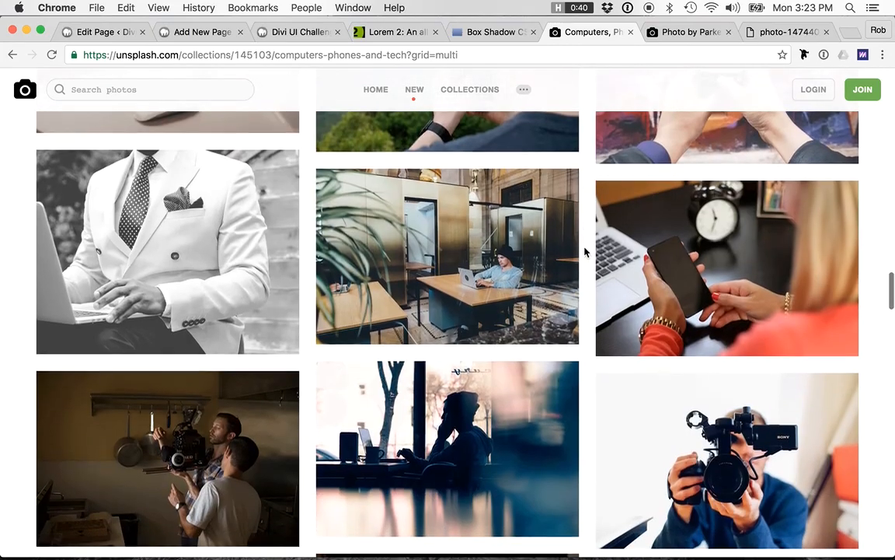
pyautogui.scroll(-5, 584, 251)
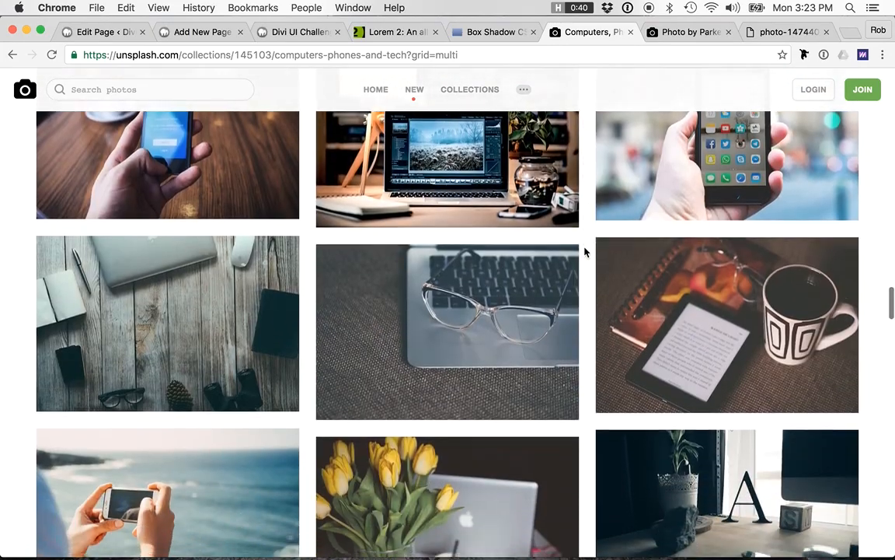
pyautogui.scroll(20, 585, 251)
pyautogui.scroll(7, 500, 206)
pyautogui.scroll(2, 500, 206)
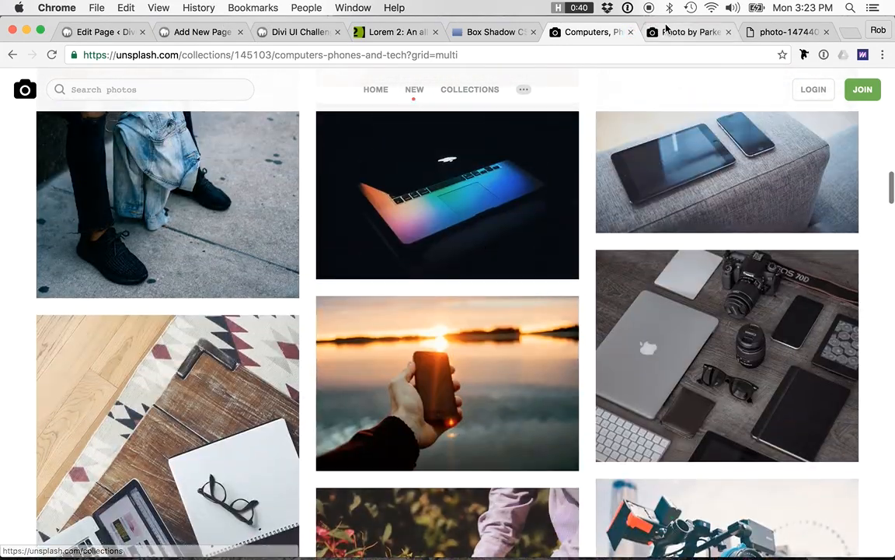
pyautogui.click(668, 34)
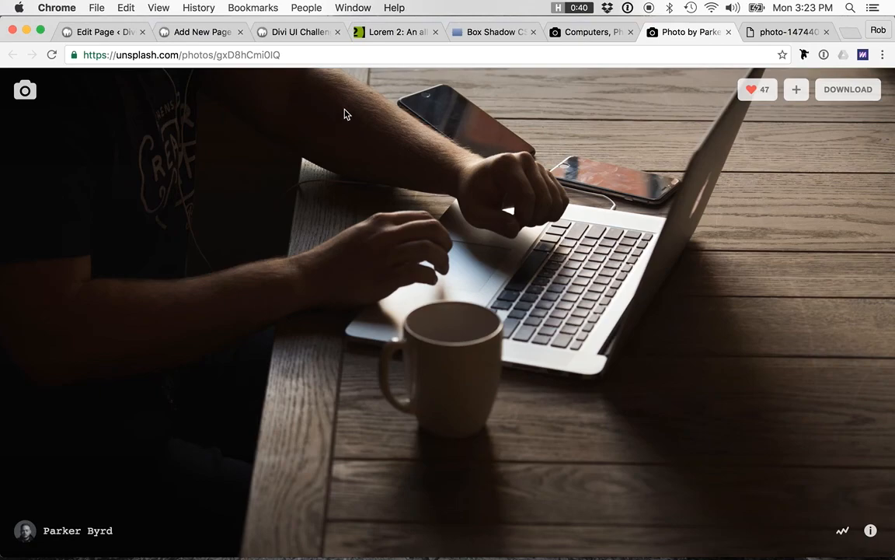
# - Return to the page editor, set techphoto.jpg as the section's background image, and save and exit the section settings
pyautogui.click(212, 32)
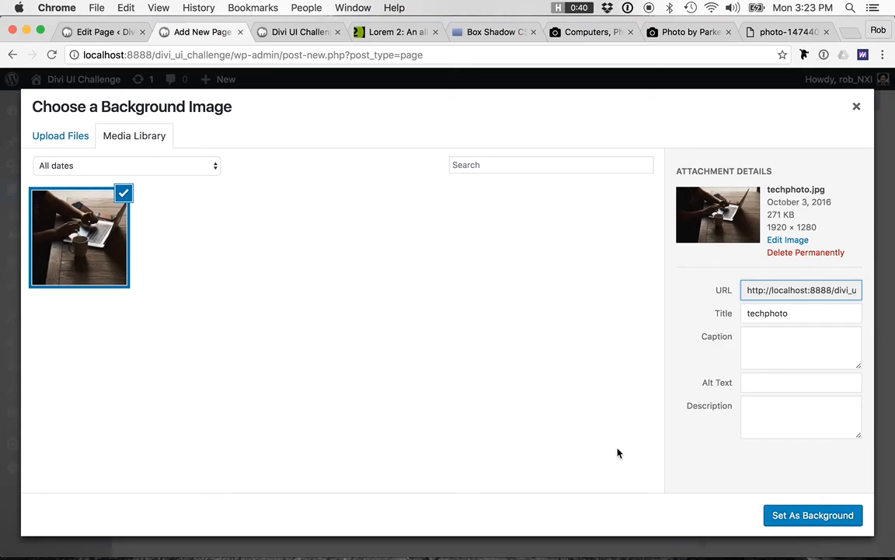
pyautogui.click(813, 516)
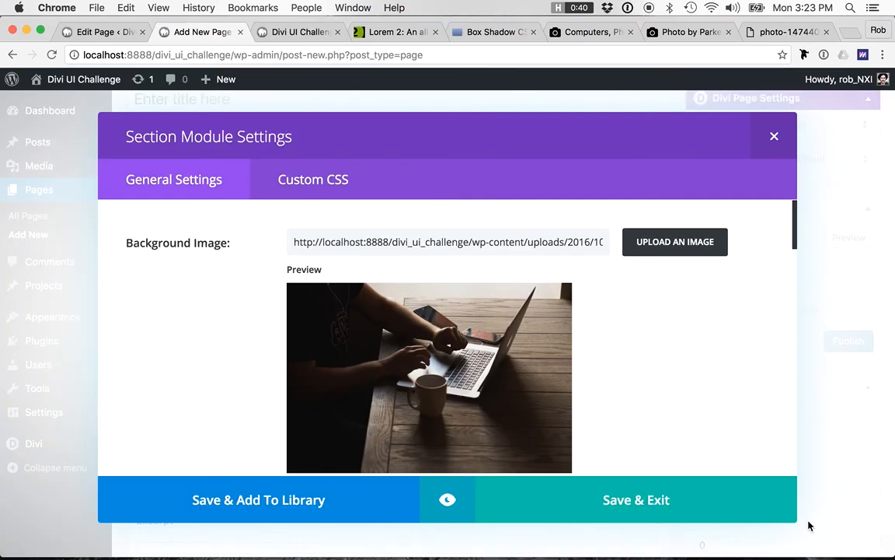
pyautogui.click(636, 499)
# - Preview the page to examine the pricing tables over the section's photo background
pyautogui.click(849, 239)
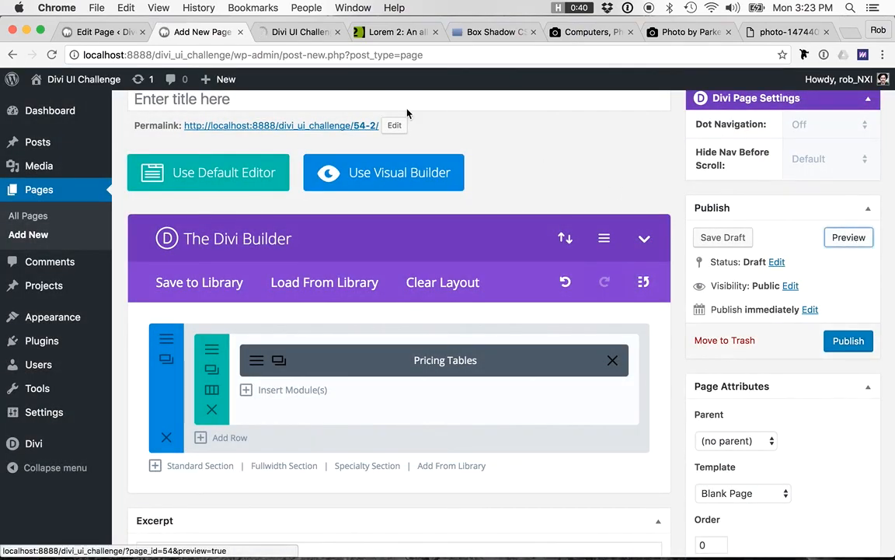
pyautogui.click(299, 32)
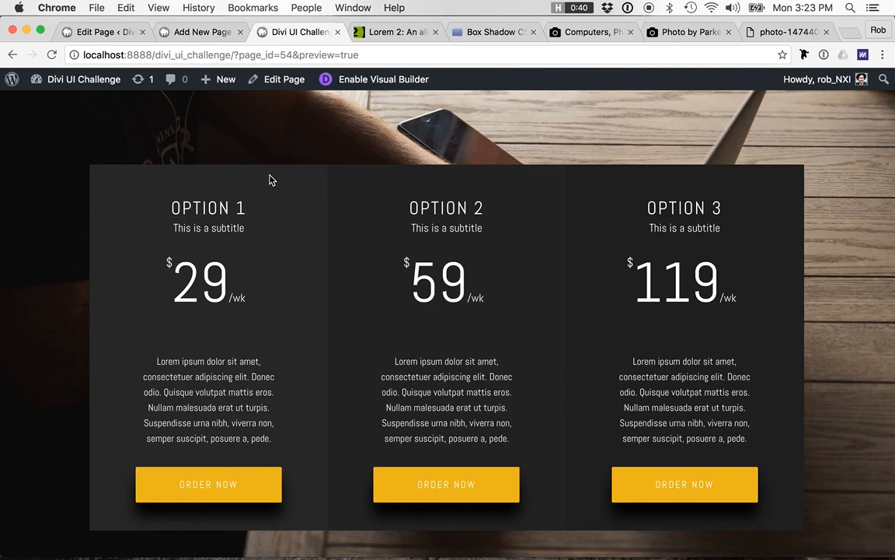
pyautogui.scroll(-1, 225, 168)
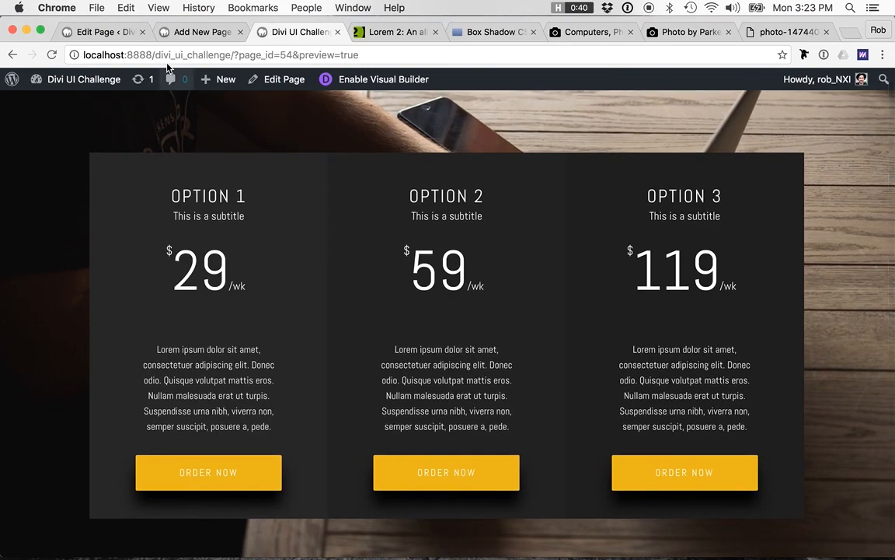